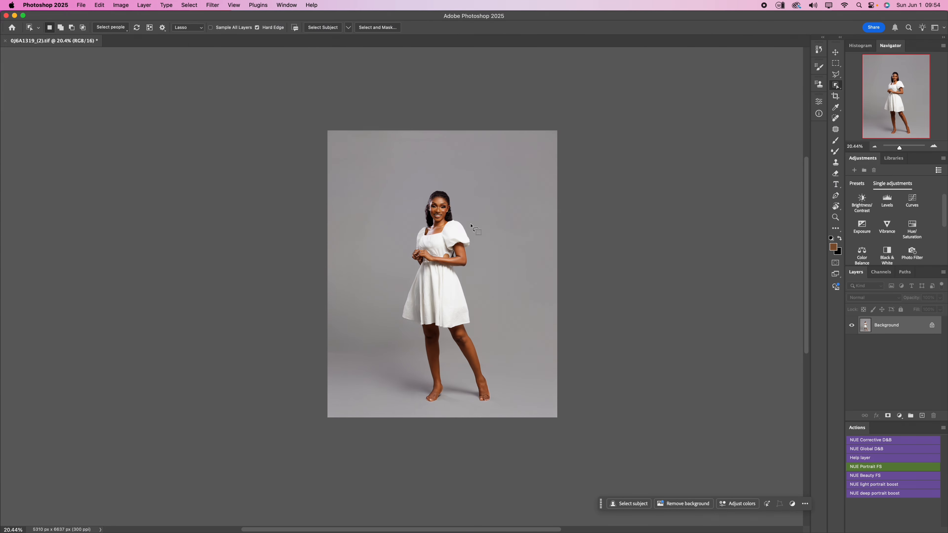
- Select the woman by lassoing around her with the Object Selection tool, and refine the selection around her hair
left_click_drag(470, 204, 398, 245)
mouse_move(389, 369)
left_mouse_down()
mouse_move(497, 284)
mouse_move(471, 203)
left_mouse_up()
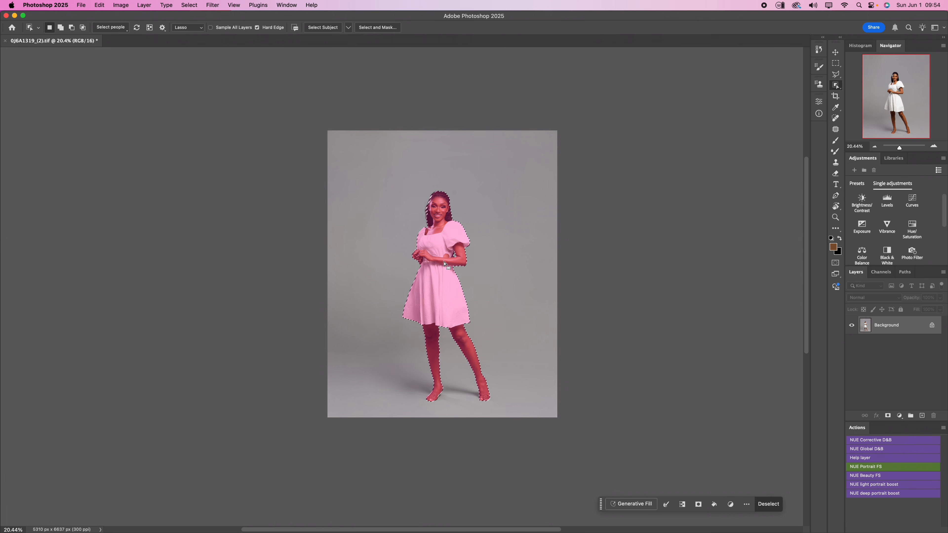
scroll(429, 209, "up", 10)
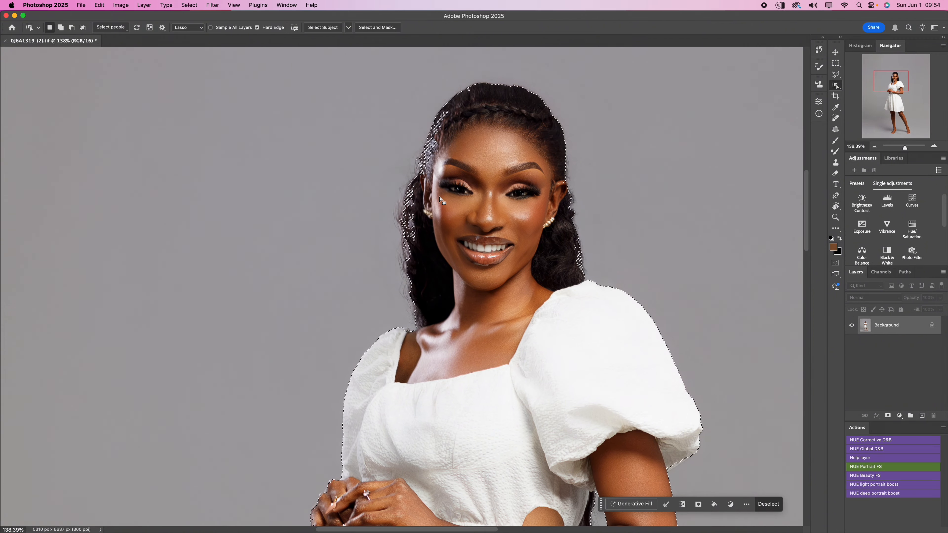
scroll(439, 206, "down", 3)
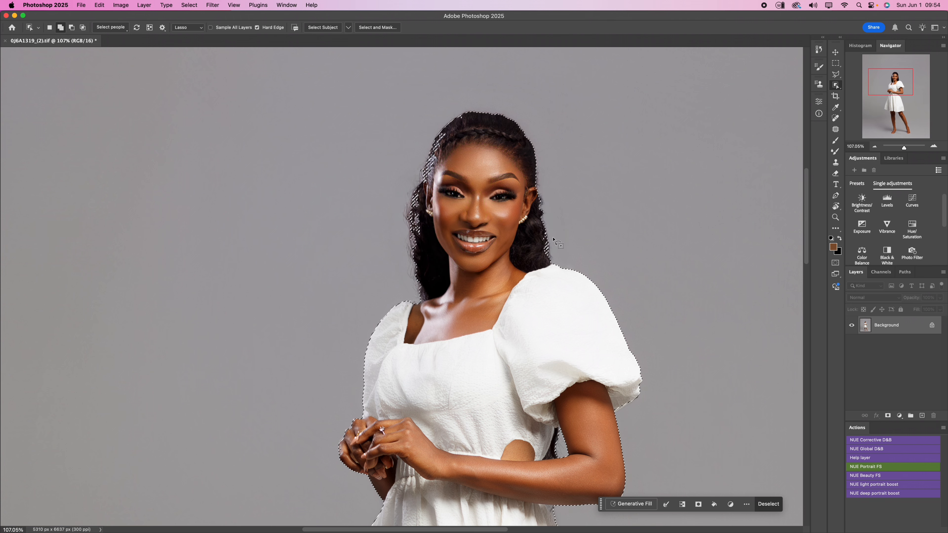
mouse_move(573, 161)
left_mouse_down()
mouse_move(540, 106)
mouse_move(402, 282)
mouse_move(528, 133)
left_mouse_up()
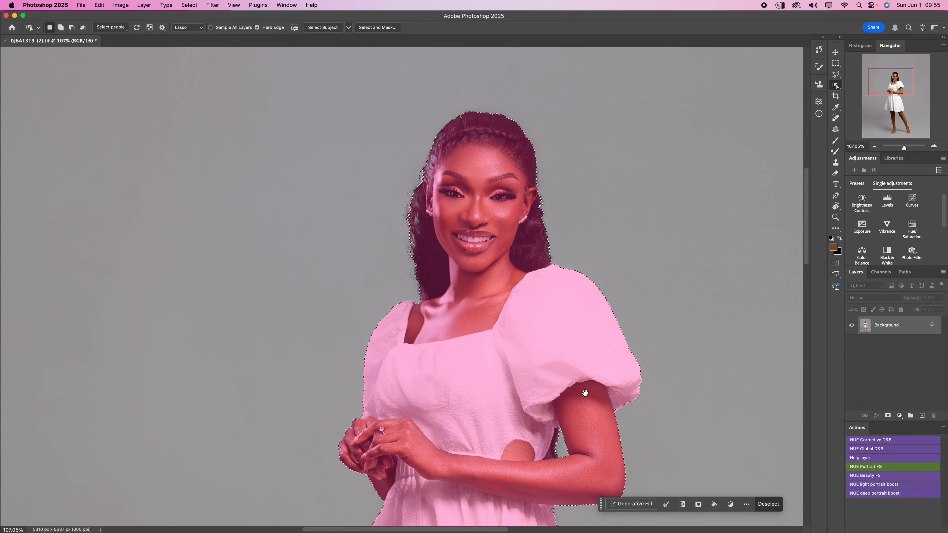
- Check the selection edges from head to feet and add a Curves adjustment layer masked to the woman
left_click_drag(584, 351, 573, 83)
left_click_drag(568, 441, 546, 233)
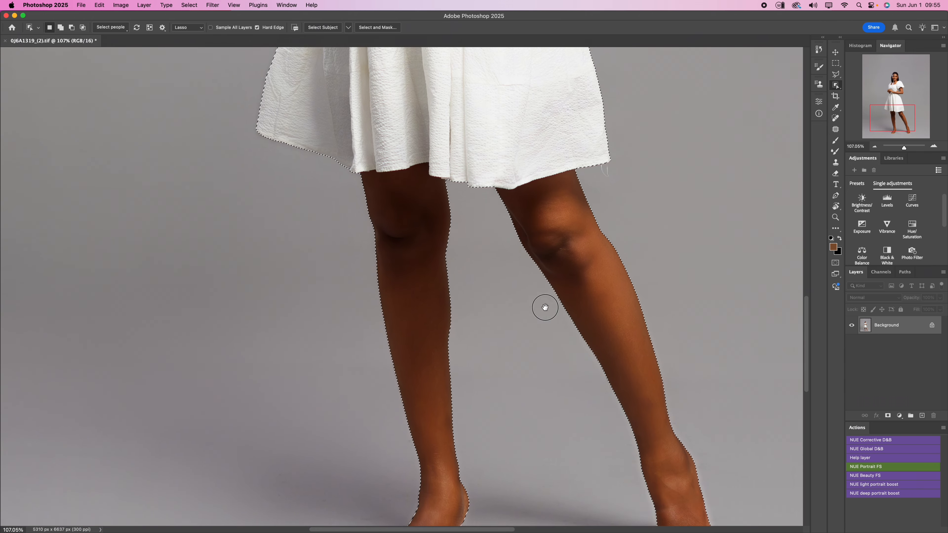
left_click_drag(544, 309, 533, 187)
left_click_drag(531, 274, 550, 482)
left_click_drag(526, 158, 560, 478)
left_click_drag(517, 157, 550, 377)
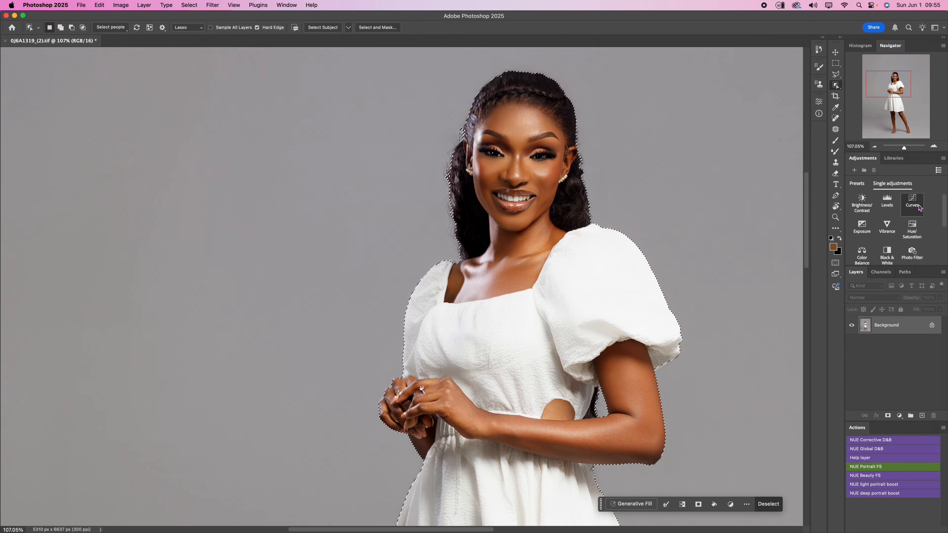
left_click(913, 200)
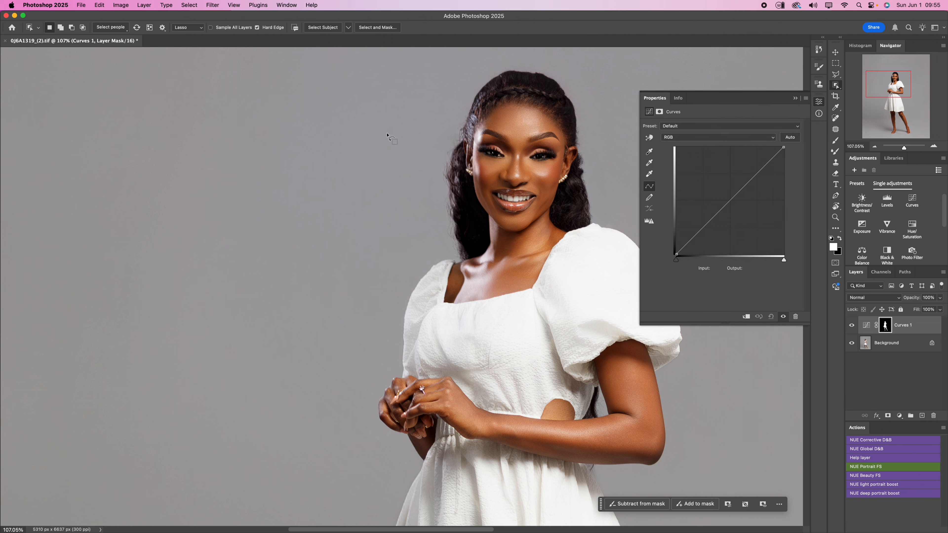
- Place the flower image as an embedded layer covering the canvas above the Curves layer
scroll(355, 180, "down", 6)
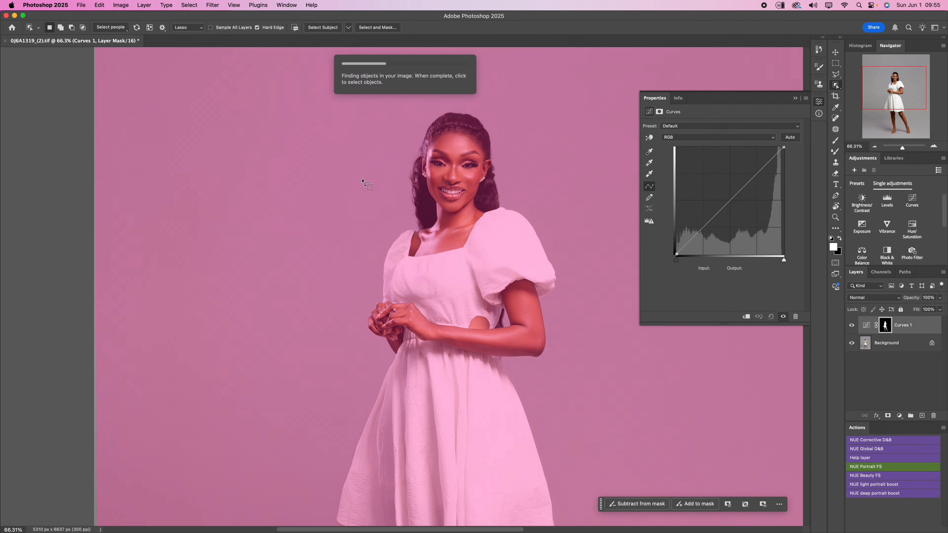
scroll(362, 180, "down", 3)
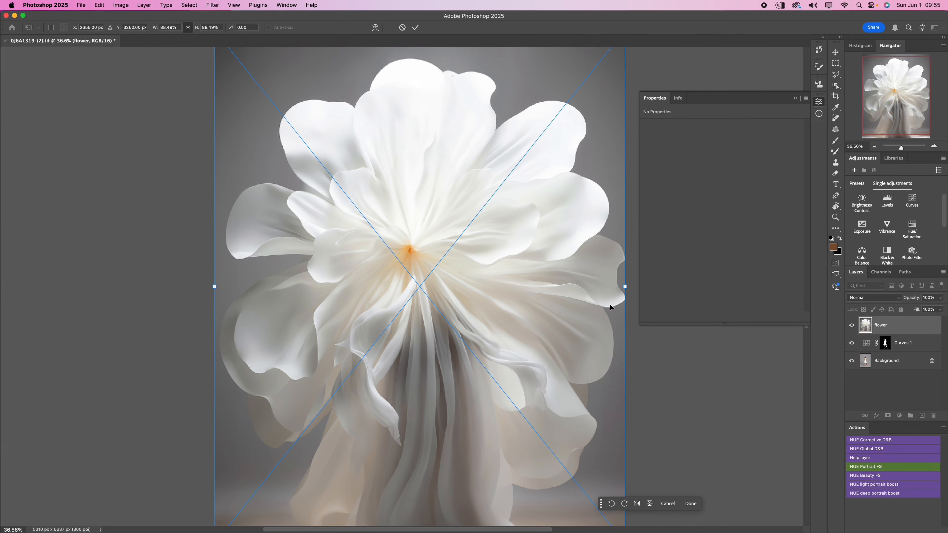
scroll(489, 235, "down", 8)
scroll(488, 239, "up", 6)
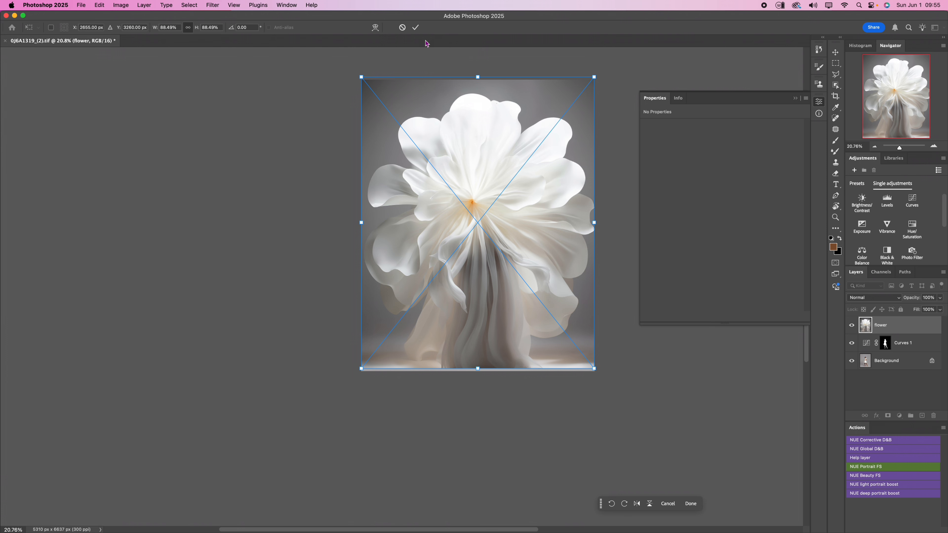
left_click(416, 27)
- Hide the flower and Curves 1 layers and duplicate the Background layer
left_click(852, 325)
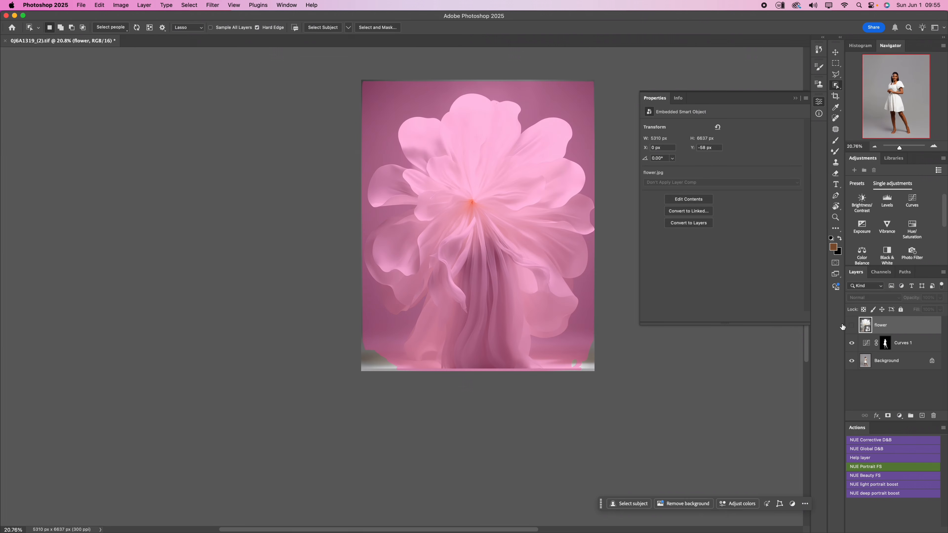
left_click(905, 348)
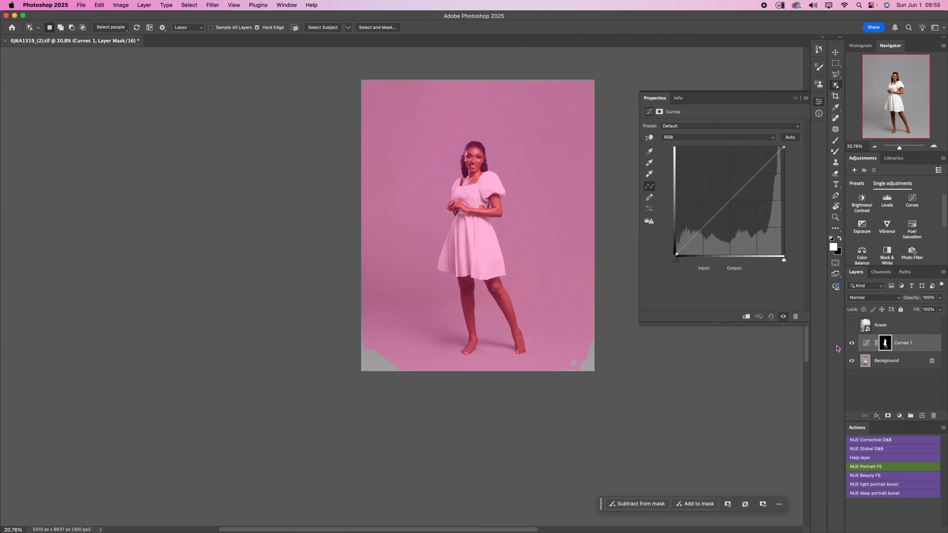
left_click(852, 343)
left_click(888, 364)
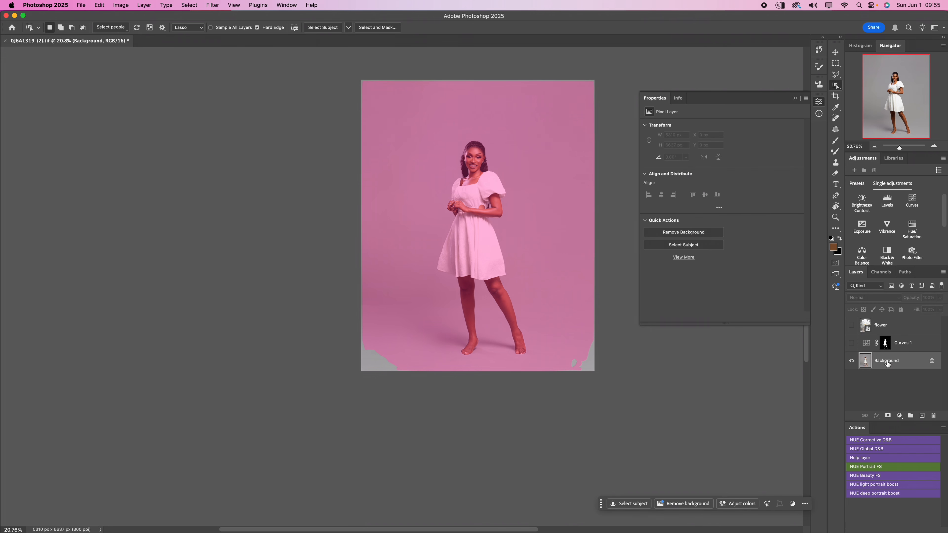
key("super+j")
- Outline the lower dress, legs, feet and surrounding floor with the Patch tool, about 2700 by 2800 px
key("j")
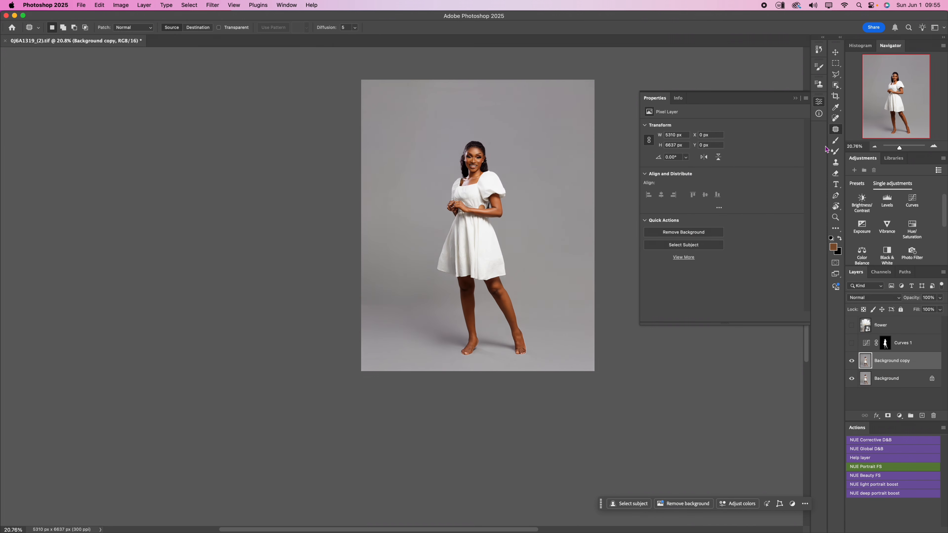
scroll(586, 351, "up", 5)
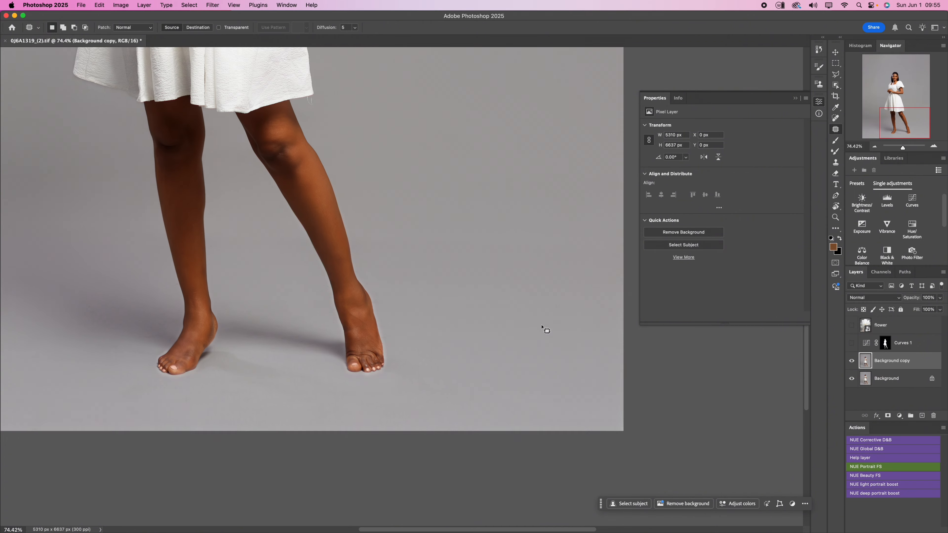
scroll(544, 329, "down", 4)
scroll(574, 320, "up", 2)
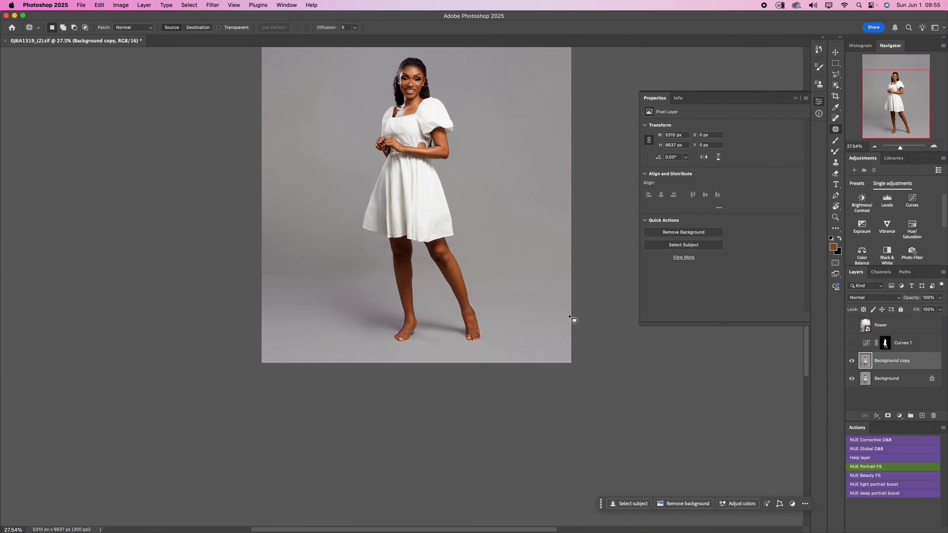
mouse_move(372, 216)
left_mouse_down()
mouse_move(358, 243)
mouse_move(358, 325)
left_mouse_up()
mouse_move(373, 197)
left_mouse_down()
mouse_move(361, 216)
mouse_move(349, 348)
mouse_move(478, 354)
mouse_move(503, 344)
mouse_move(476, 262)
left_mouse_up()
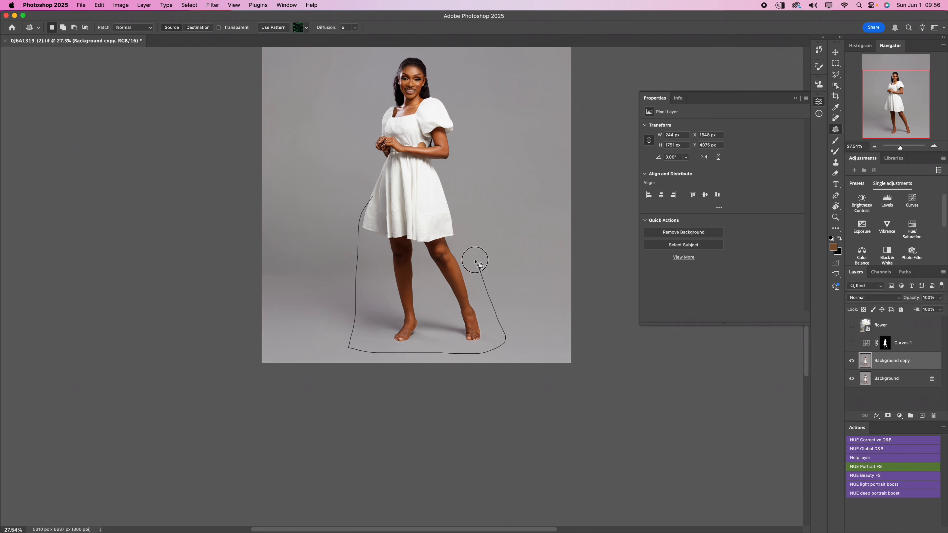
left_click_drag(378, 203, 376, 200)
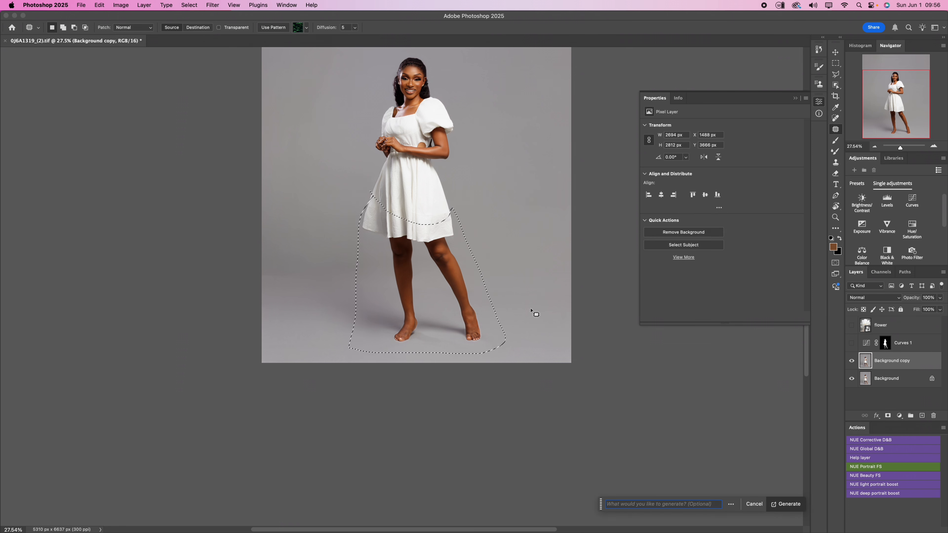
- Run Generative Fill on the selected area with the prompt "extend outfit into flowy gown" and inspect the first result
type("extend outfit into flowy gown")
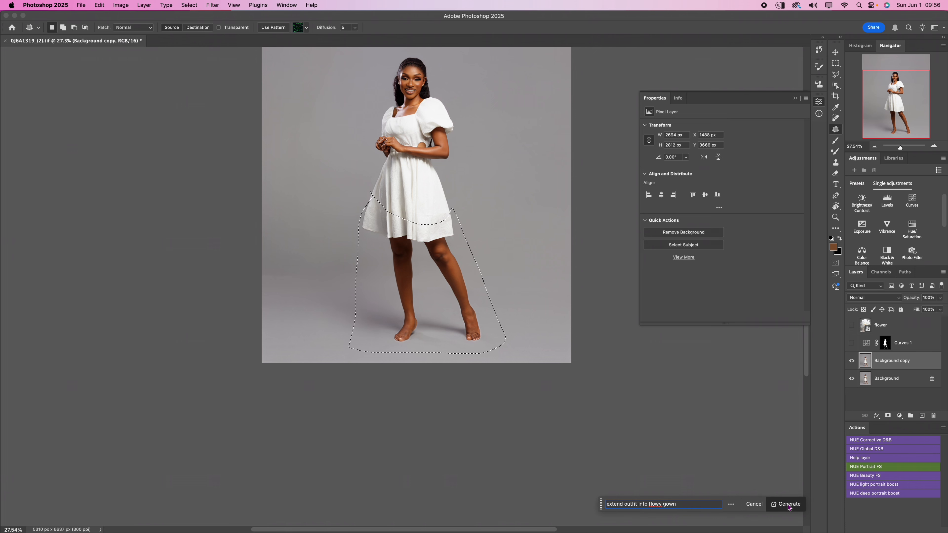
left_click(797, 505)
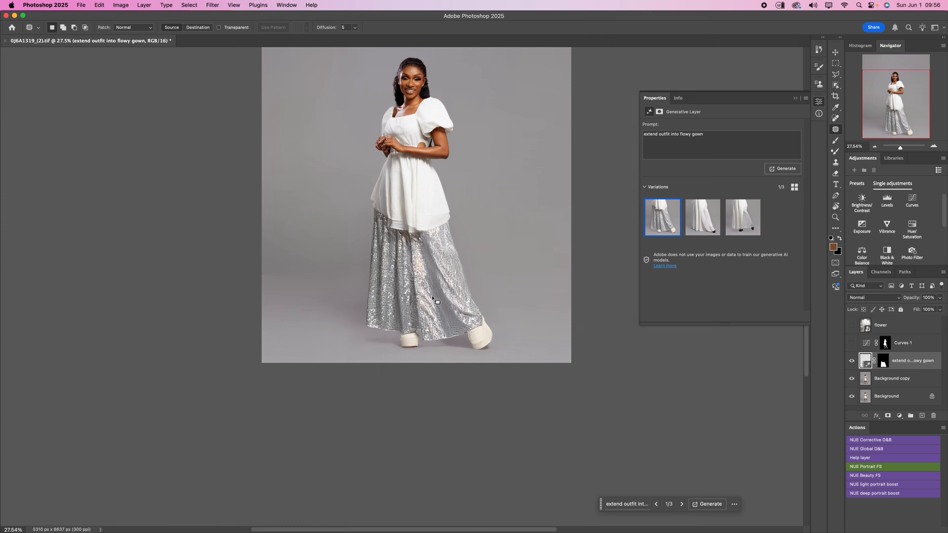
scroll(478, 331, "up", 6)
scroll(479, 332, "down", 7)
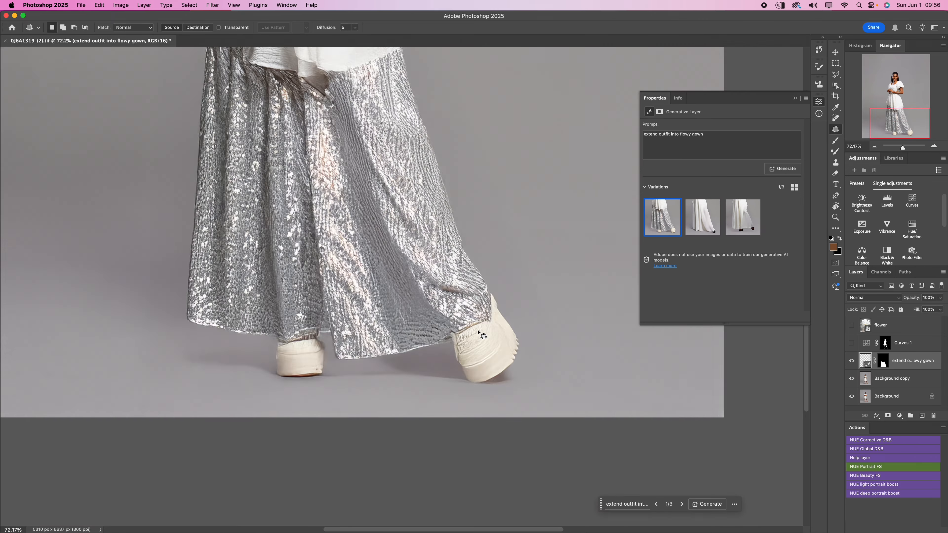
scroll(479, 332, "down", 1)
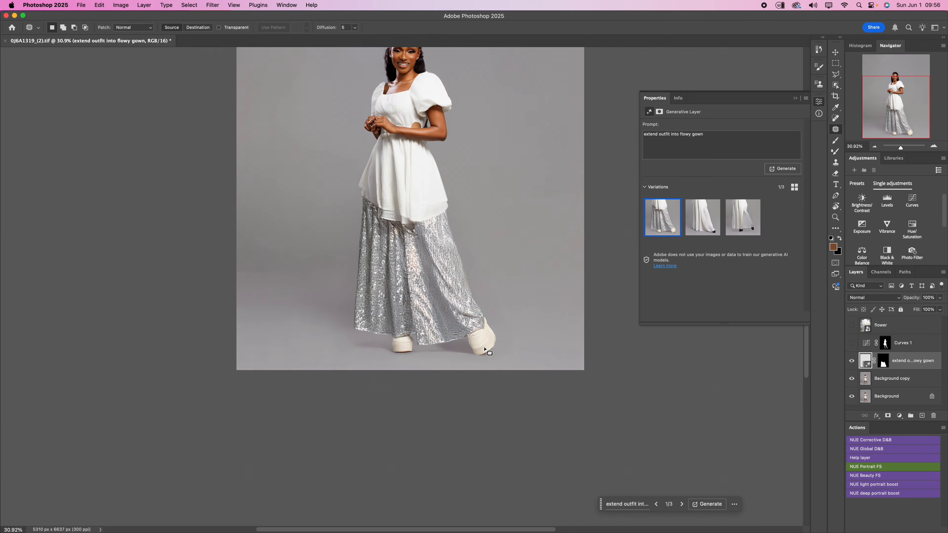
scroll(488, 353, "down", 1)
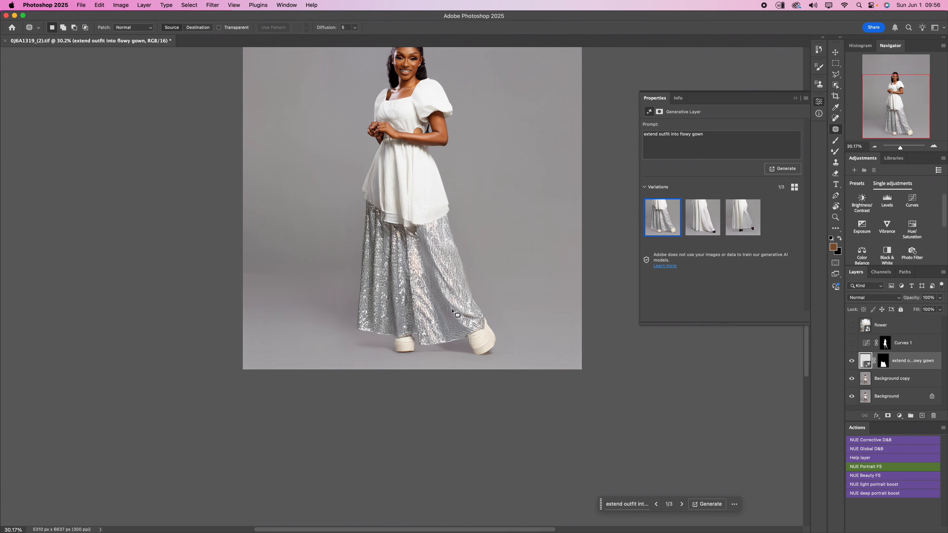
- Compare the second and third gown variations on the woman, returning to the second one
mouse_move(649, 221)
left_click(690, 225)
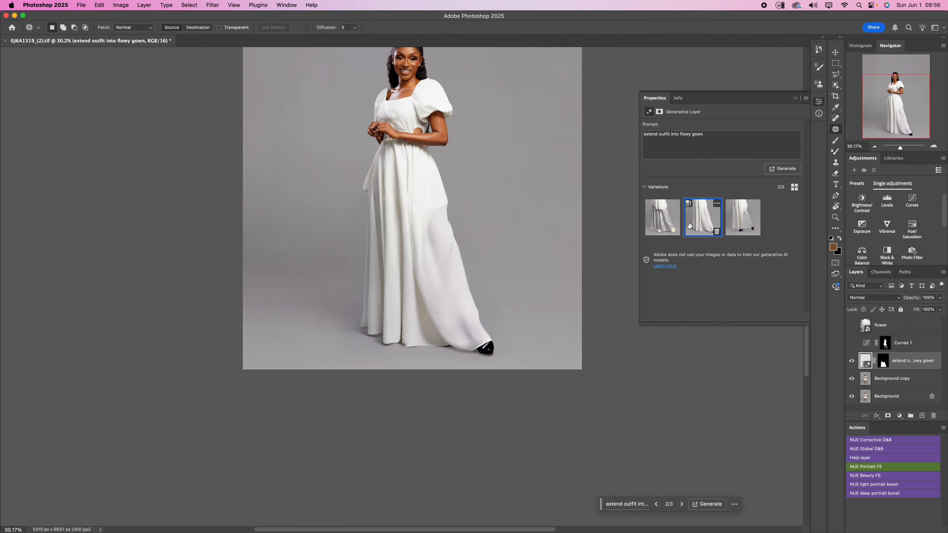
scroll(578, 381, "down", 1)
scroll(381, 101, "up", 1)
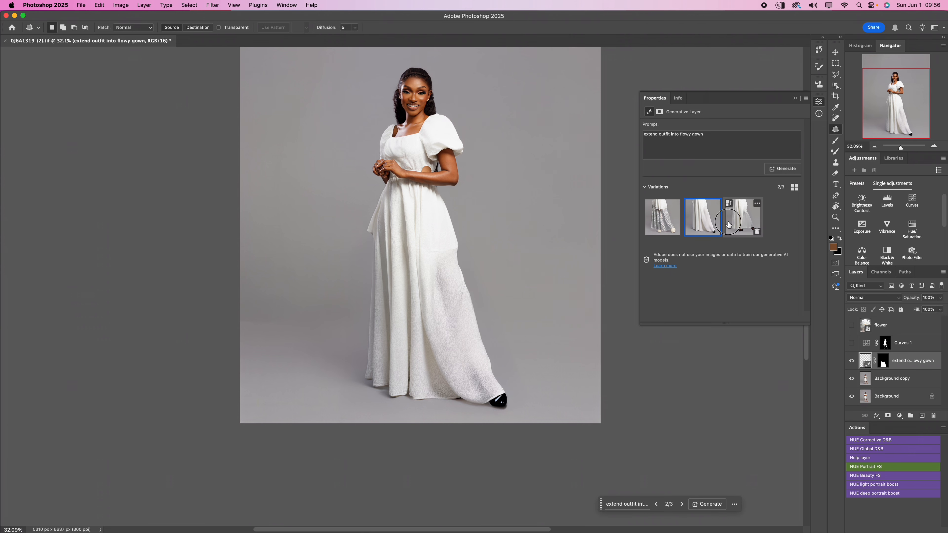
left_click(743, 221)
left_click(699, 227)
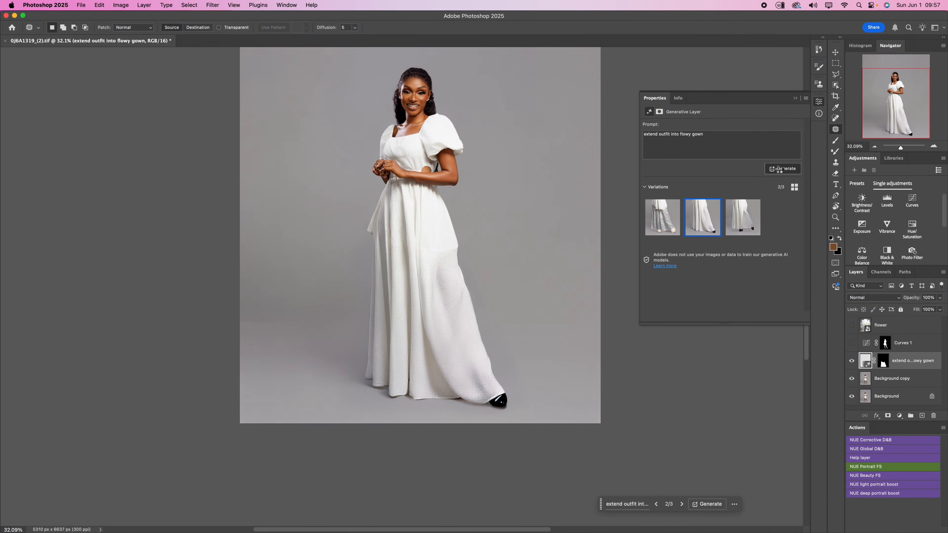
- Generate more variations from the same prompt and choose the second one, the floor-length gown with a trailing hem
left_click(780, 169)
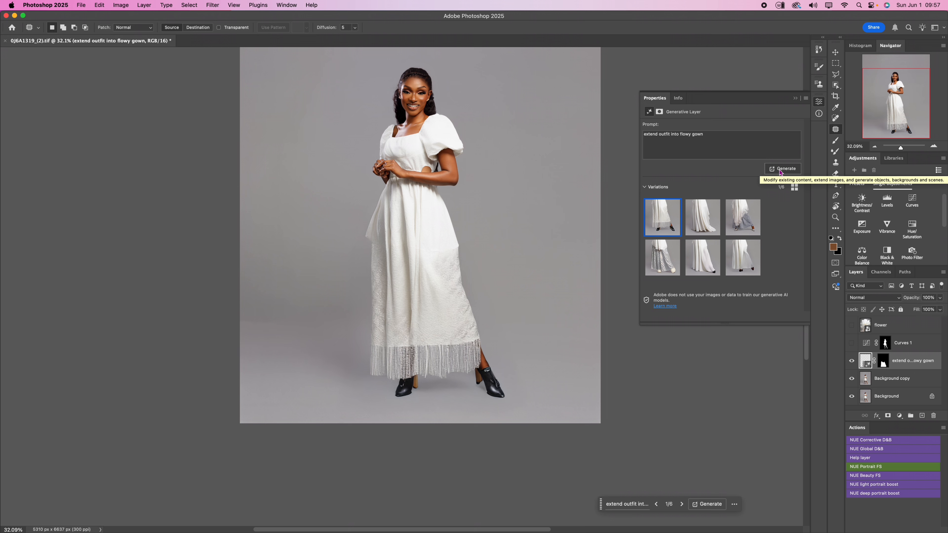
mouse_move(697, 241)
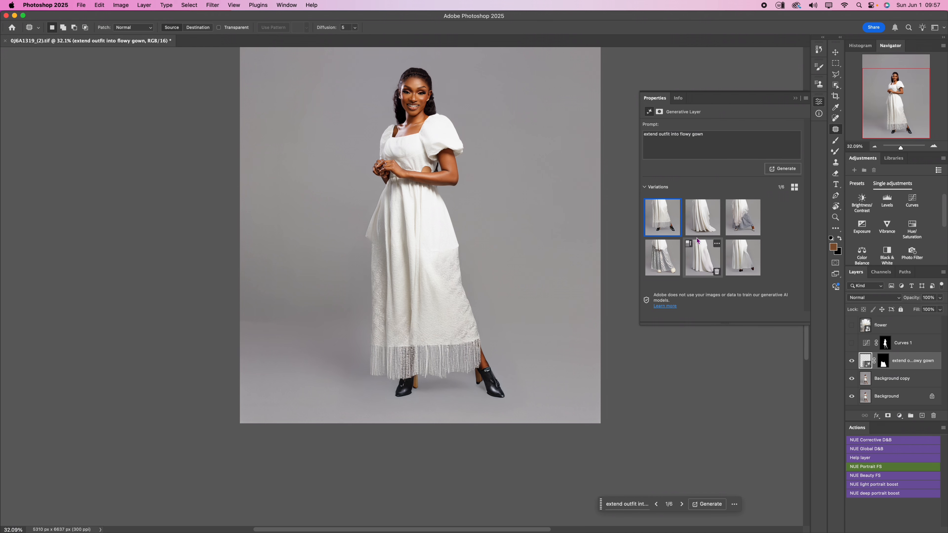
left_click(698, 231)
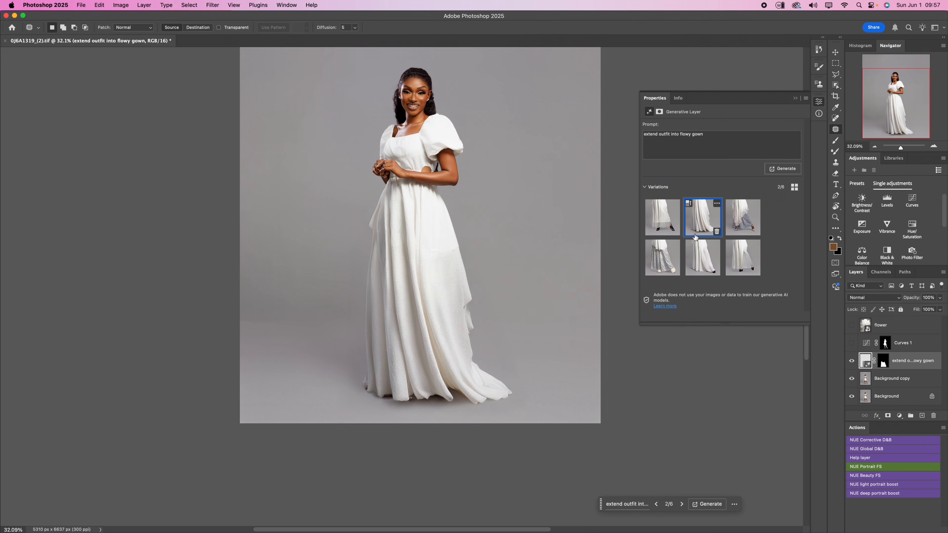
left_click(663, 228)
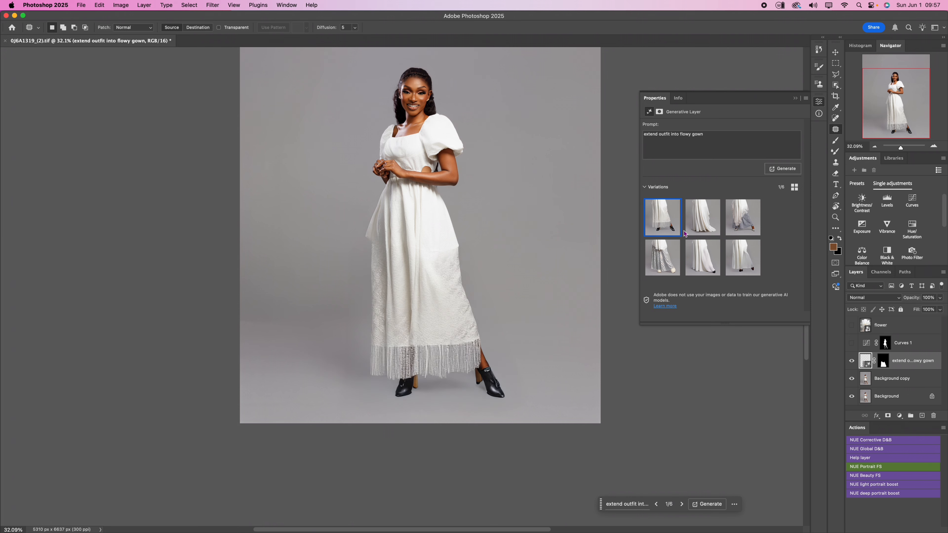
left_click(690, 234)
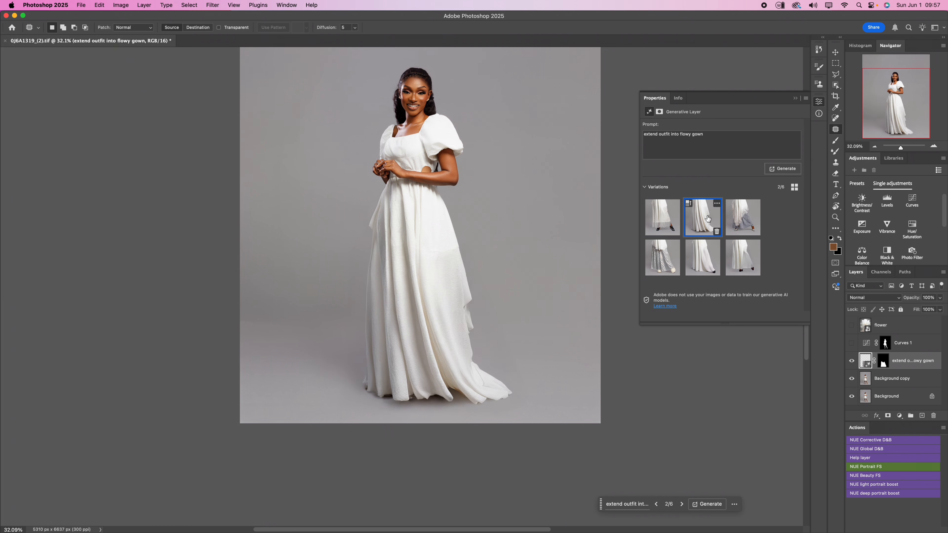
- Generate variations similar to the second gown, compare the three new results on the woman, and settle on the second one
left_click(717, 204)
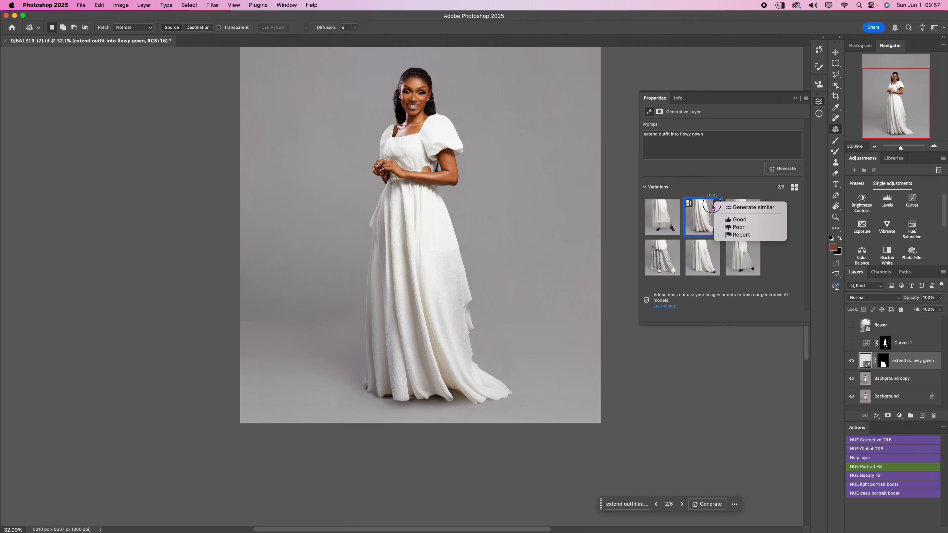
left_click(743, 207)
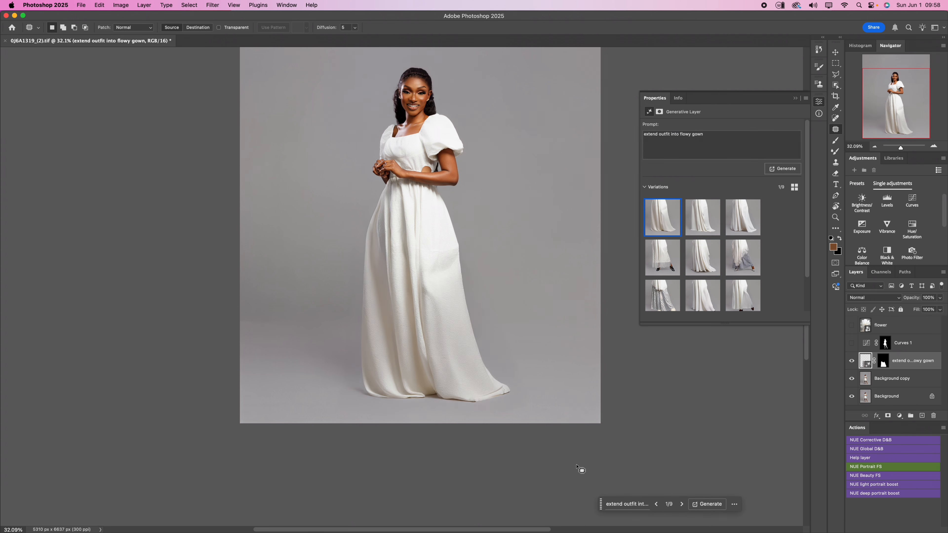
left_click(699, 229)
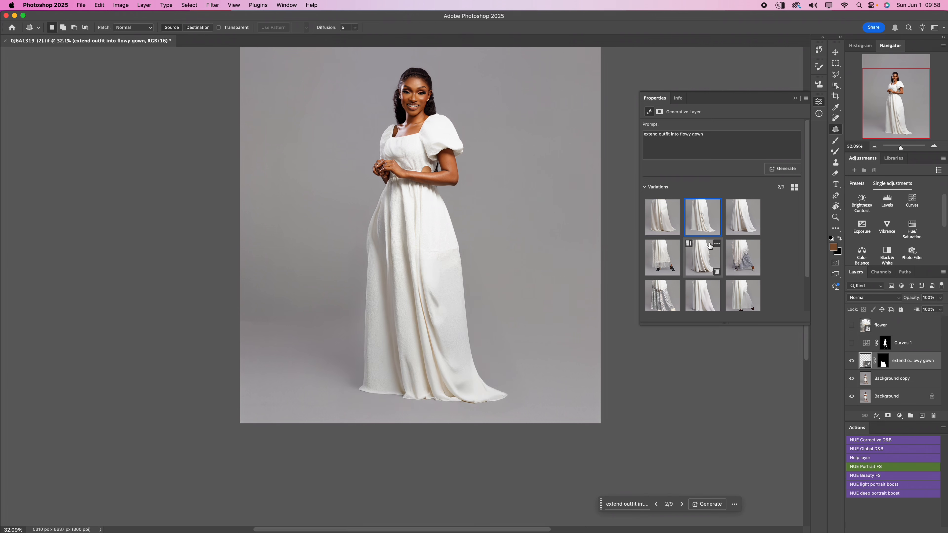
left_click(741, 231)
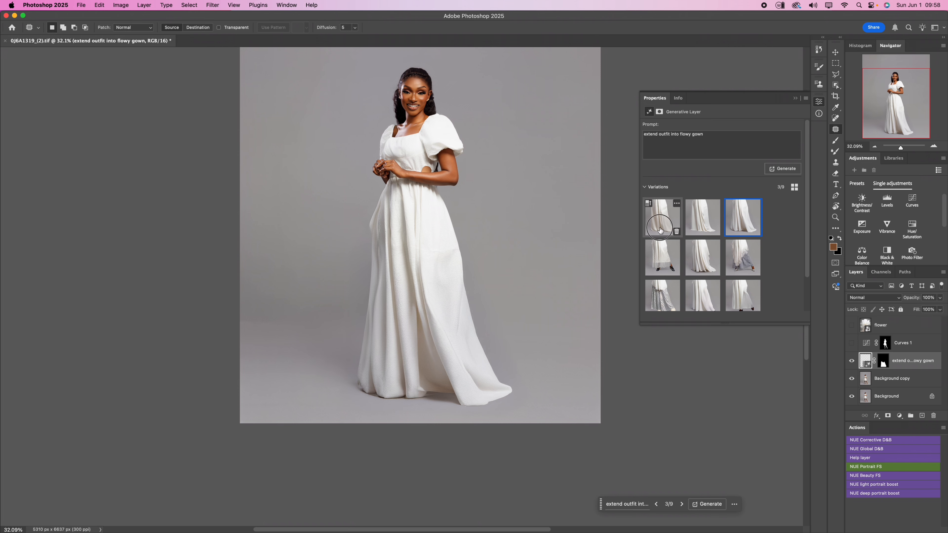
left_click(663, 219)
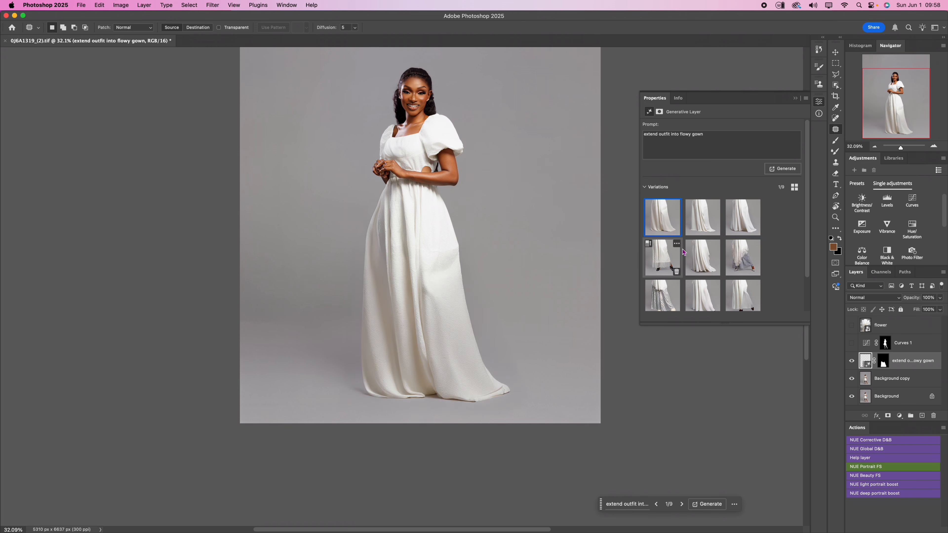
left_click(741, 229)
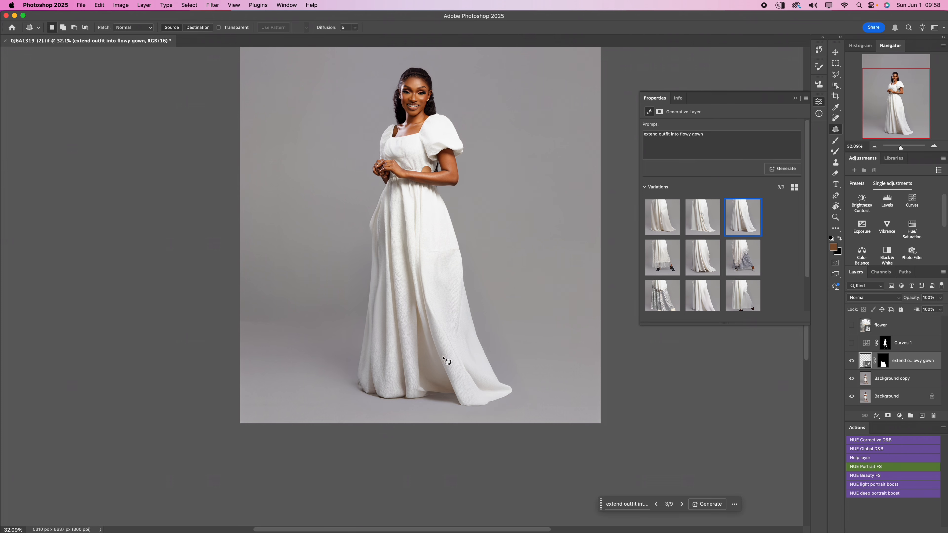
left_click(703, 218)
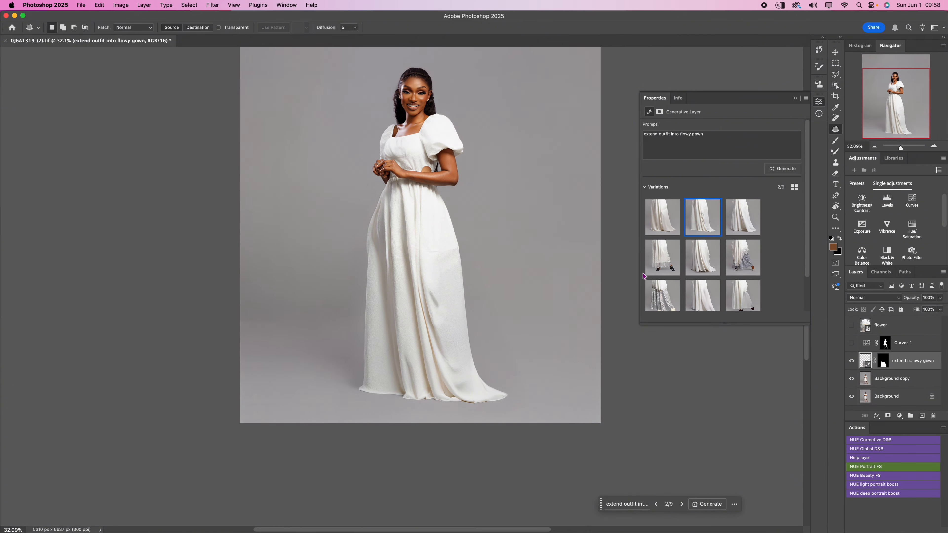
left_click(657, 228)
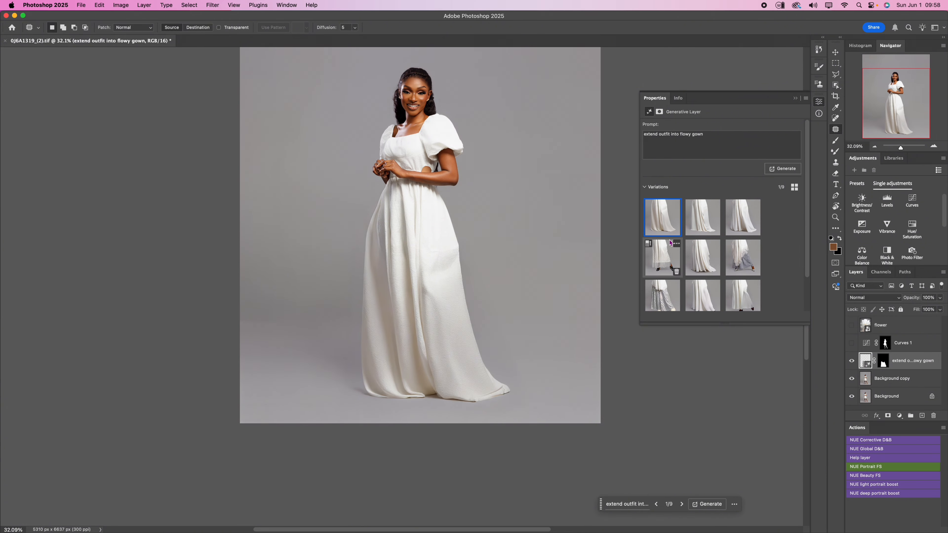
left_click(702, 224)
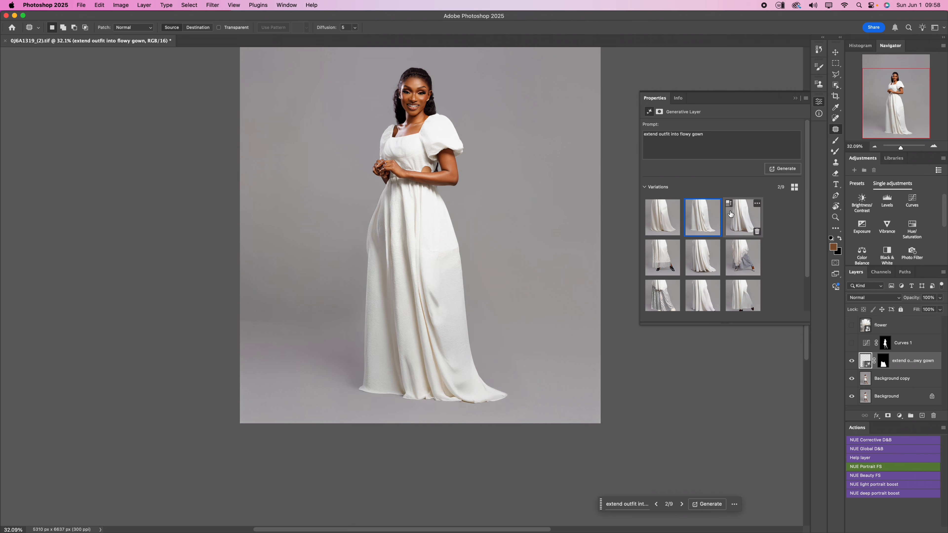
- Generate further variations similar to the selected gown, compare the three new results, and choose the third one
left_click(717, 205)
left_click(727, 212)
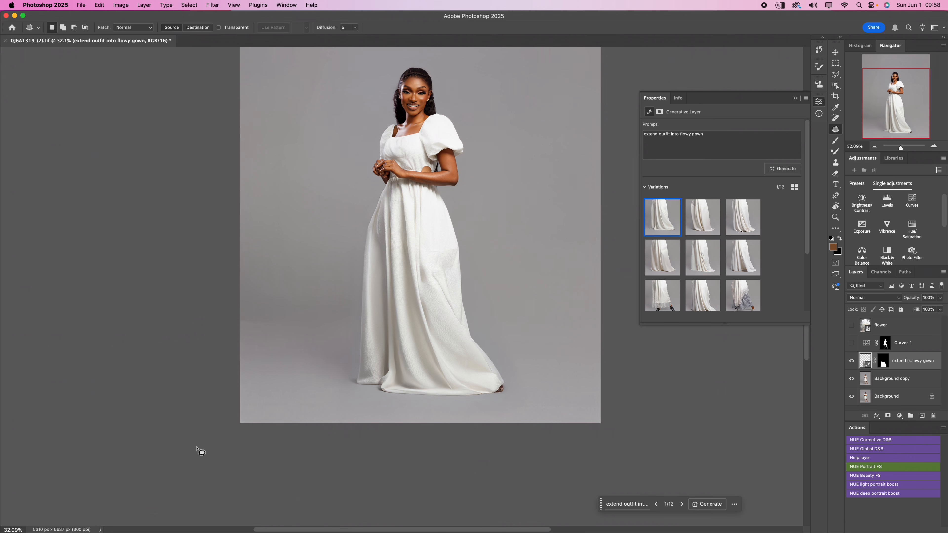
mouse_move(649, 226)
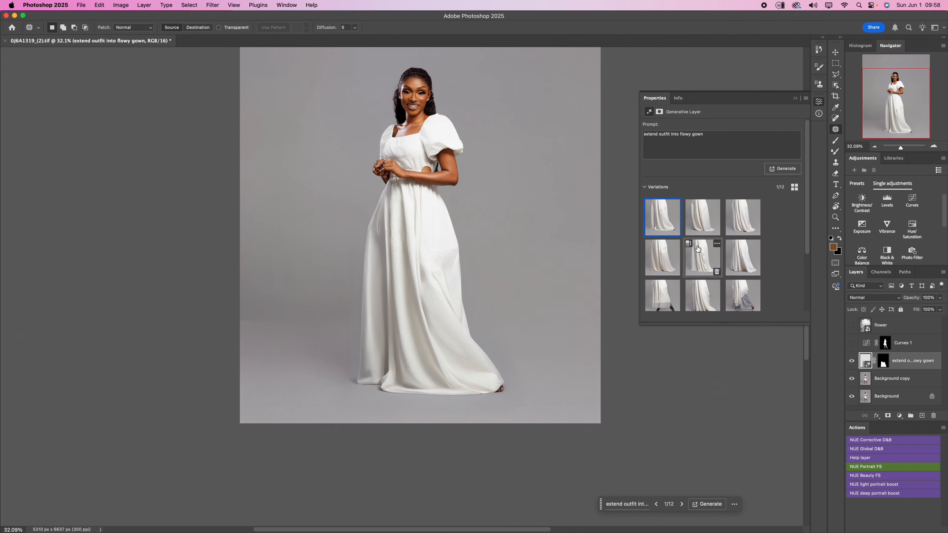
left_click(704, 232)
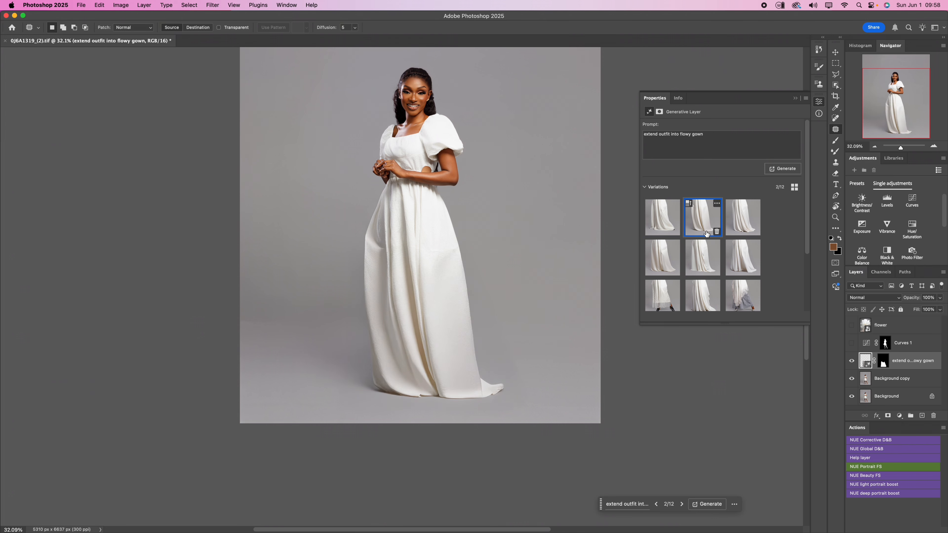
left_click(741, 228)
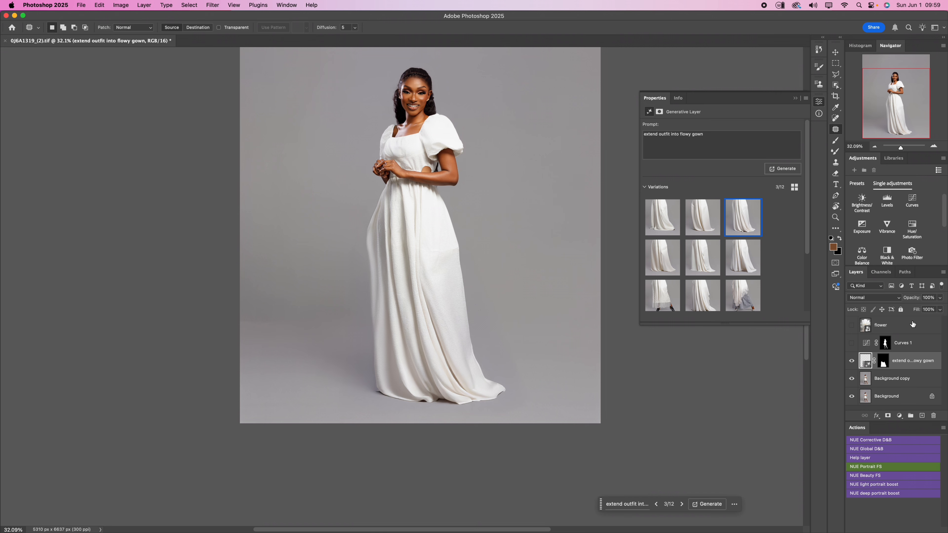
- Stamp all visible layers into a new layer above the generative layer and open it in the Liquify filter
key("super+alt+shift+e")
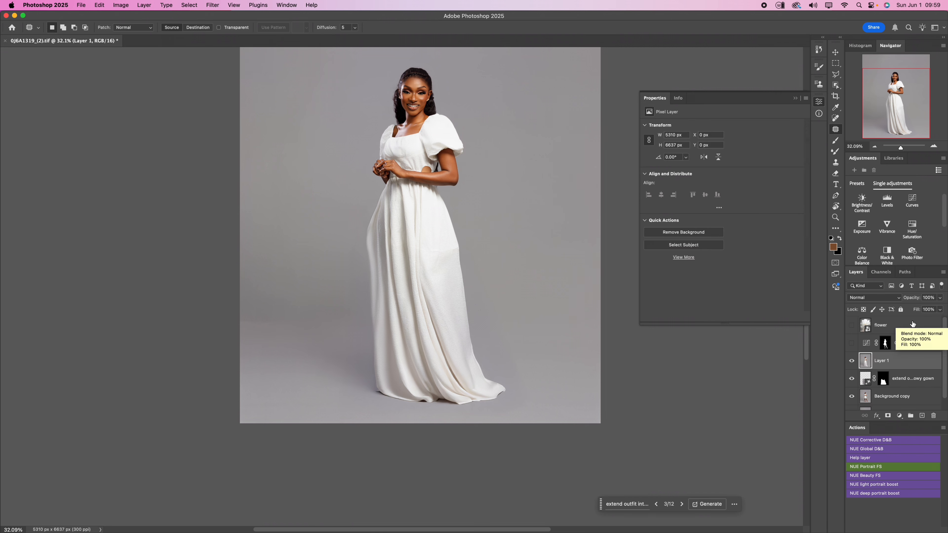
left_click(211, 5)
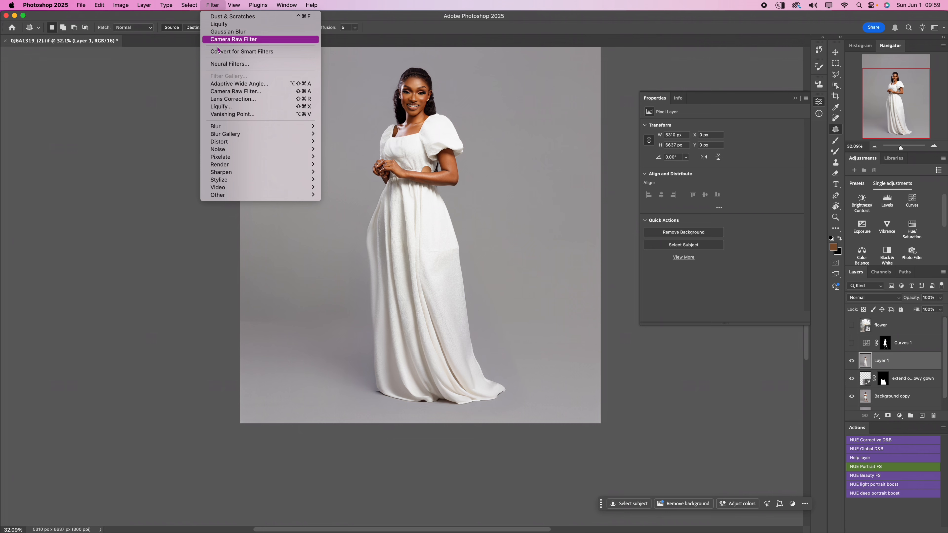
left_click(226, 108)
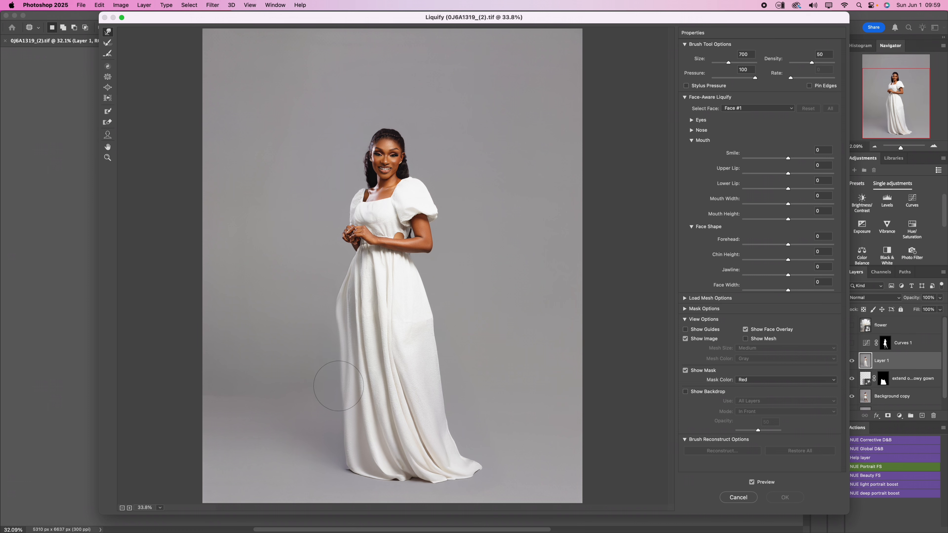
- Push the gown's left edge and lower left hem outward with the Forward Warp tool, using a brush size of about 1000 to 1100
key("bracketright")
key("bracketright")
key("bracketright")
key("bracketright")
mouse_move(344, 359)
left_mouse_down()
mouse_move(338, 340)
mouse_move(335, 367)
left_mouse_up()
key("bracketleft")
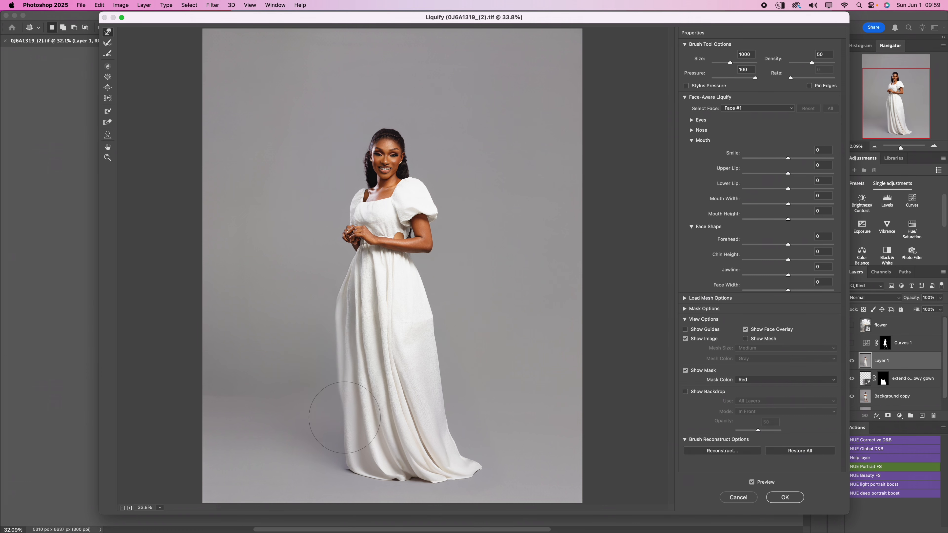
left_click_drag(345, 418, 343, 421)
key("bracketright")
mouse_move(357, 462)
left_mouse_down()
mouse_move(348, 470)
mouse_move(391, 472)
left_mouse_up()
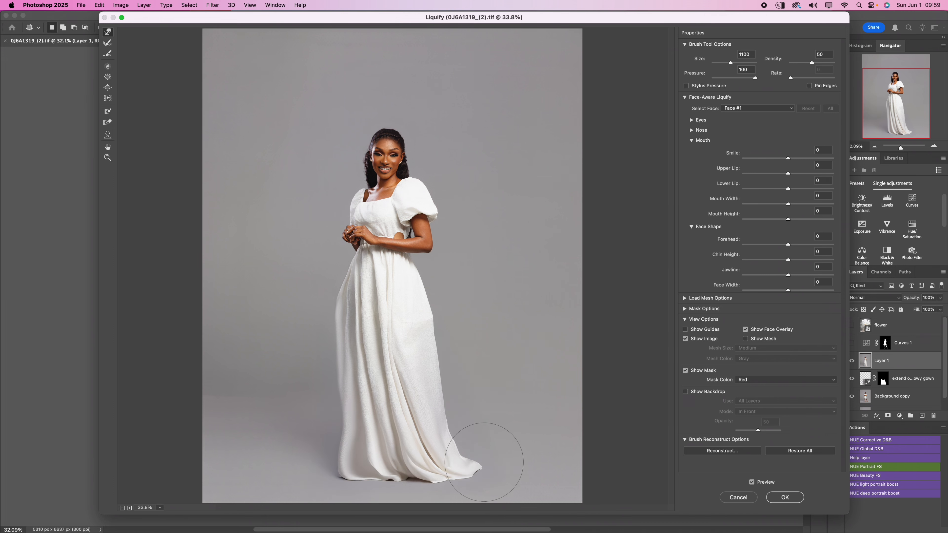
- Pull in the trailing right hem, widen the skirt's lower left edge at brush size 1100, and apply Liquify
left_click_drag(483, 445, 480, 478)
left_click_drag(344, 469, 337, 469)
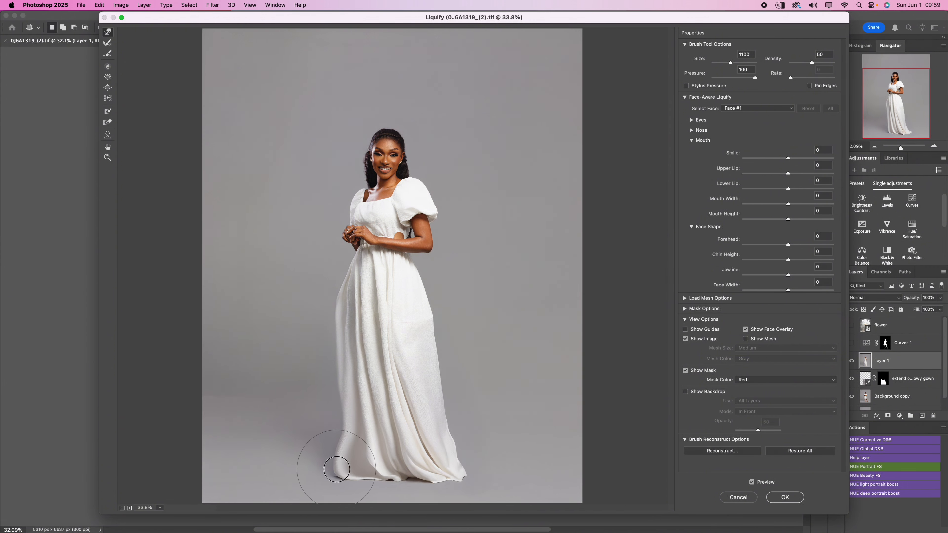
left_click_drag(347, 417, 339, 430)
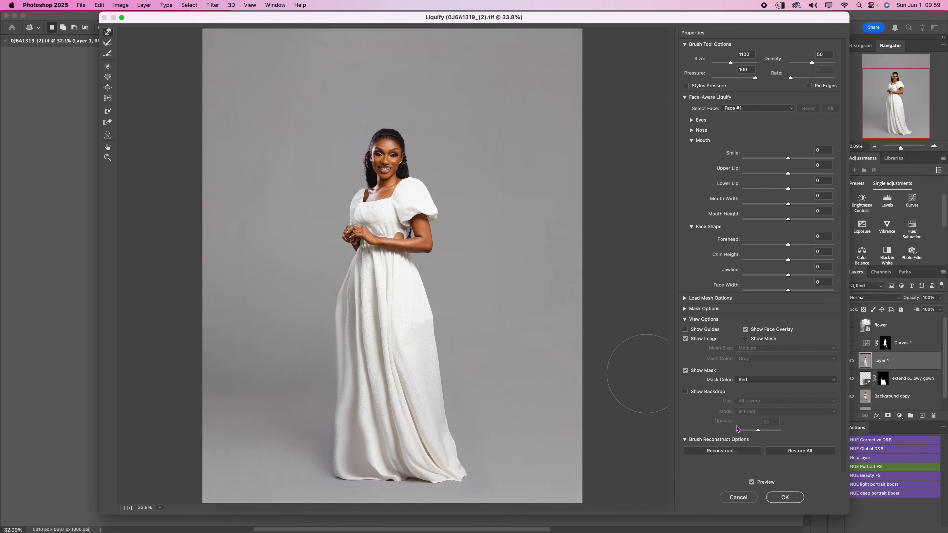
left_click(792, 497)
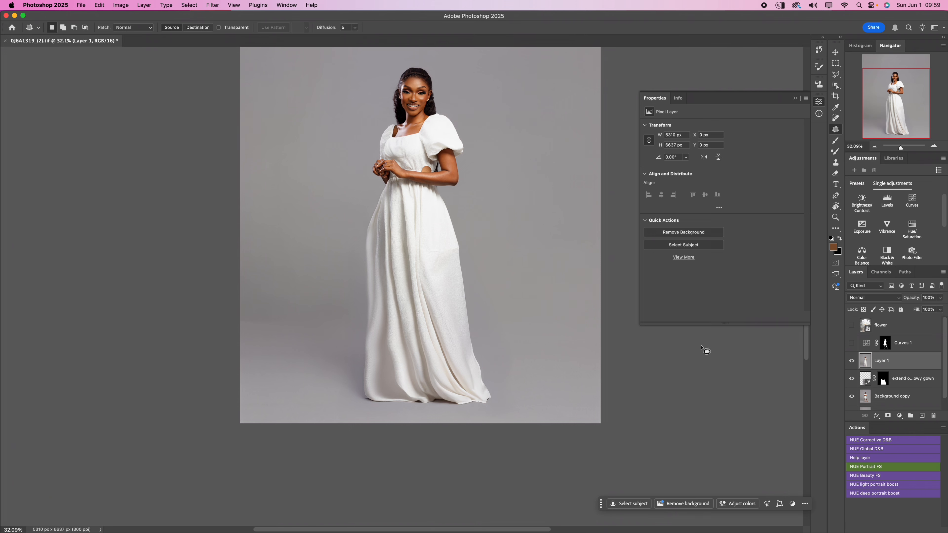
- Select the whole woman, including the gown, with the Object Selection tool
scroll(486, 379, "down", 3)
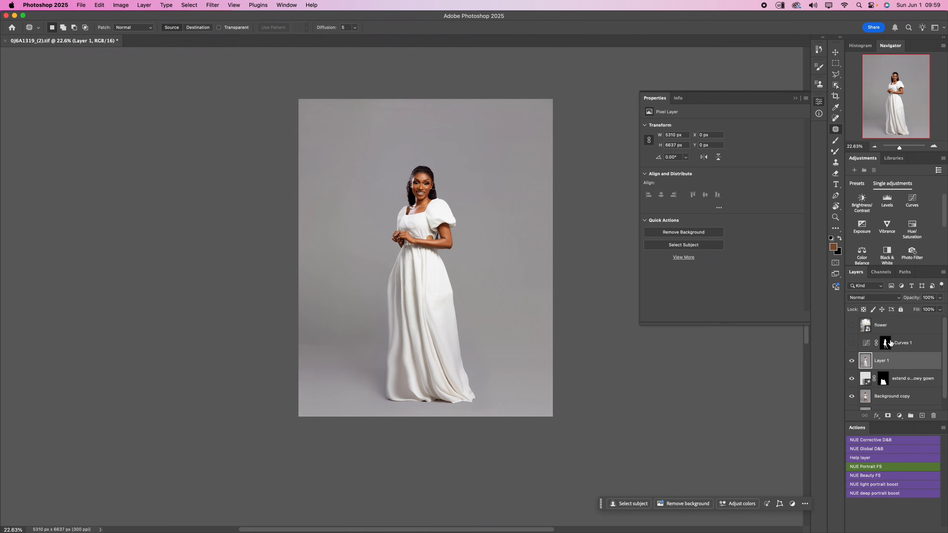
left_click(837, 86)
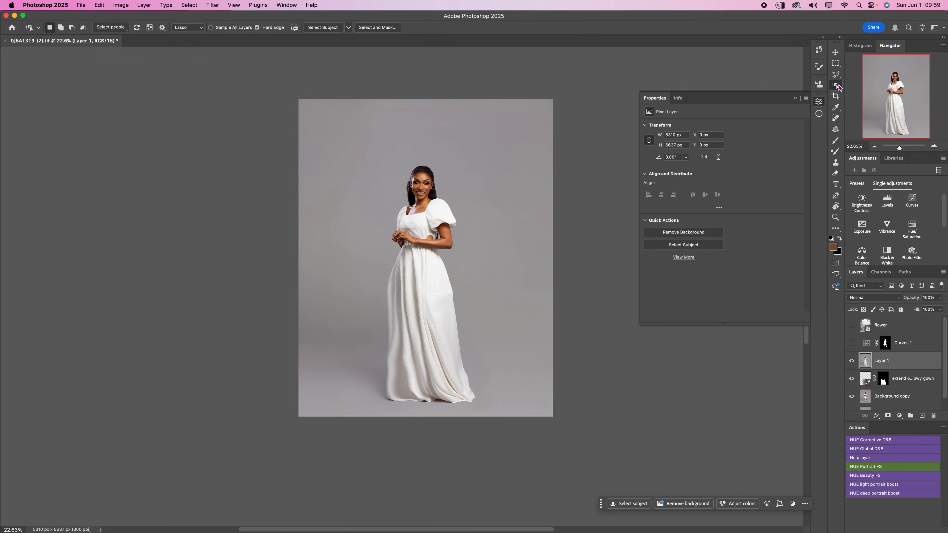
left_click(796, 98)
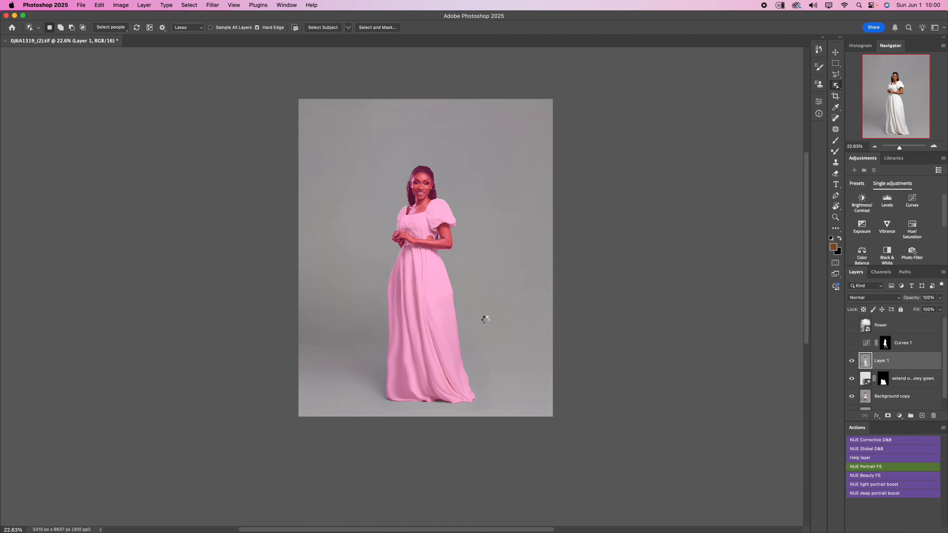
left_click(483, 318)
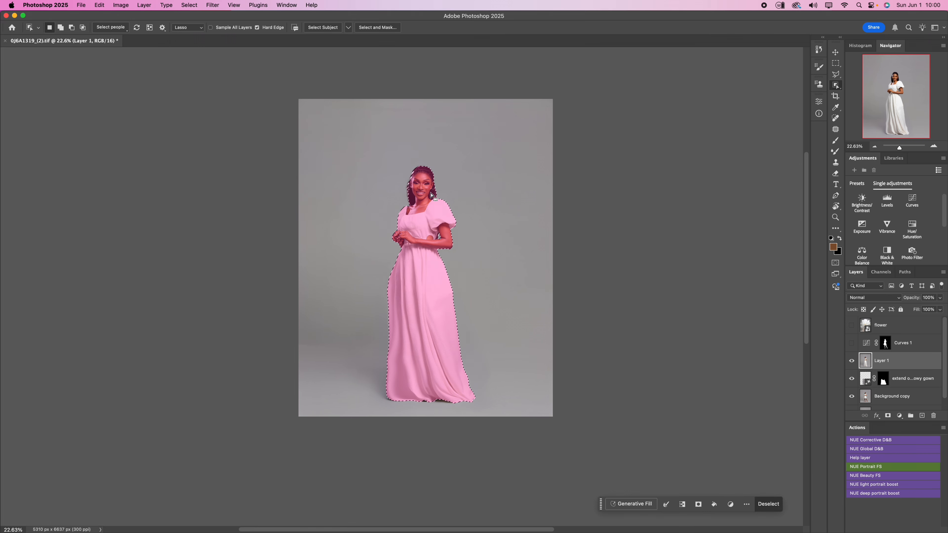
- Add the missed hair along the left side of the woman's head to the selection with the Object Selection lasso
scroll(431, 196, "up", 2)
scroll(432, 195, "up", 4)
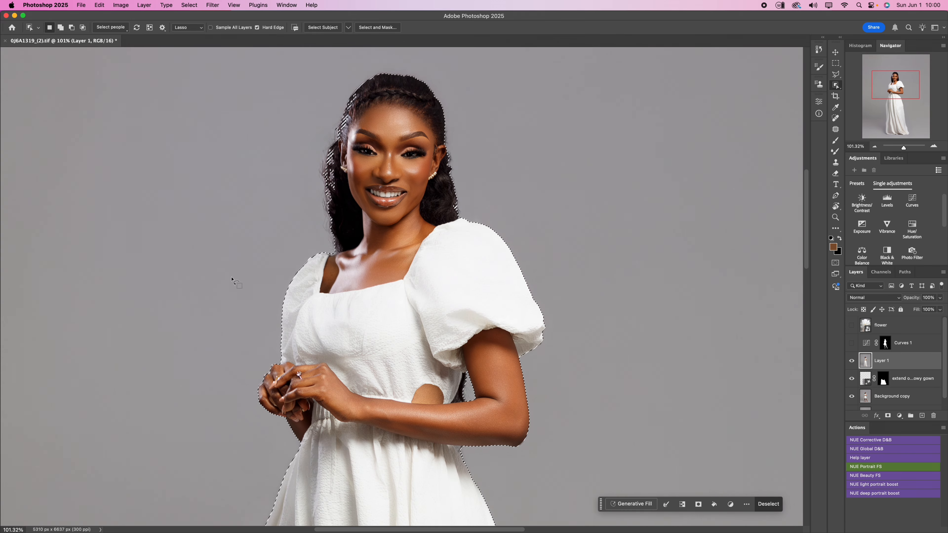
mouse_move(471, 222)
left_mouse_down()
mouse_move(491, 161)
mouse_move(317, 70)
mouse_move(451, 247)
left_mouse_up()
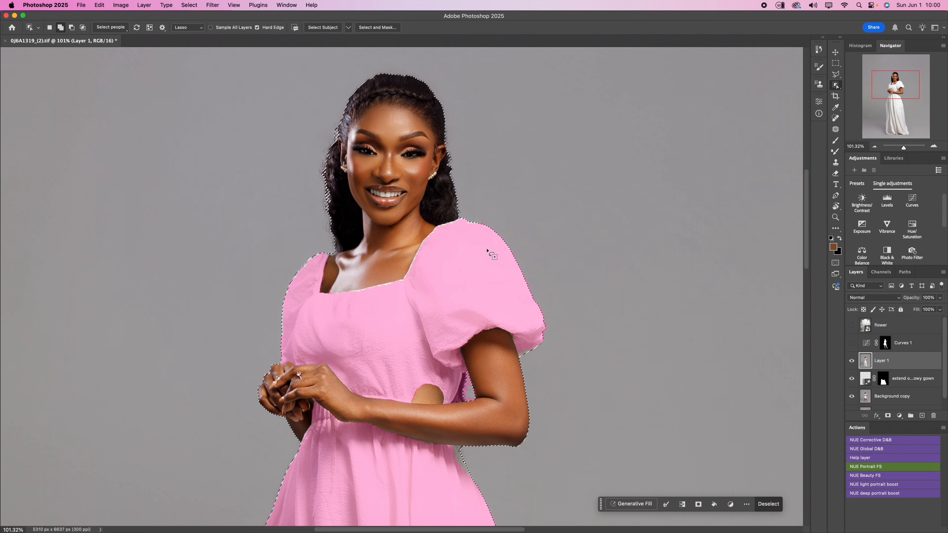
left_click_drag(339, 114, 305, 198)
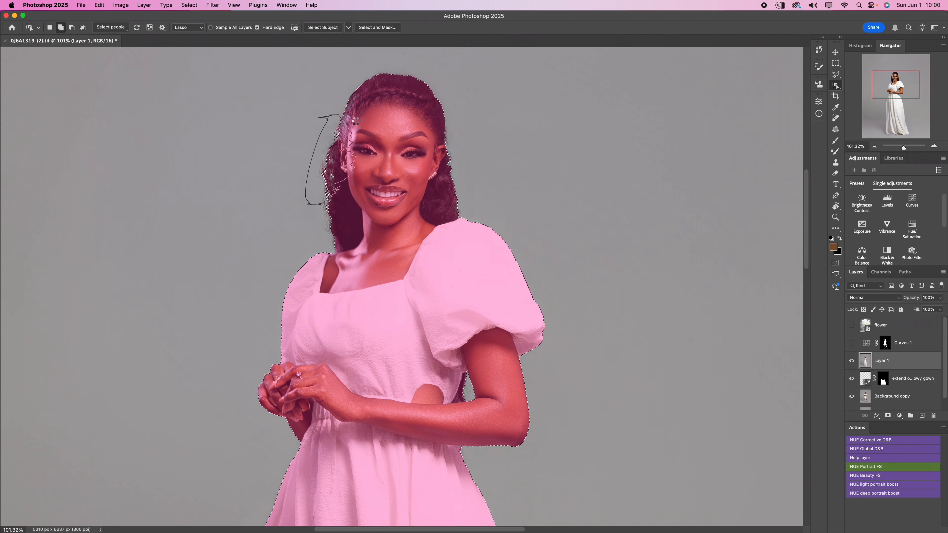
left_click_drag(355, 120, 355, 121)
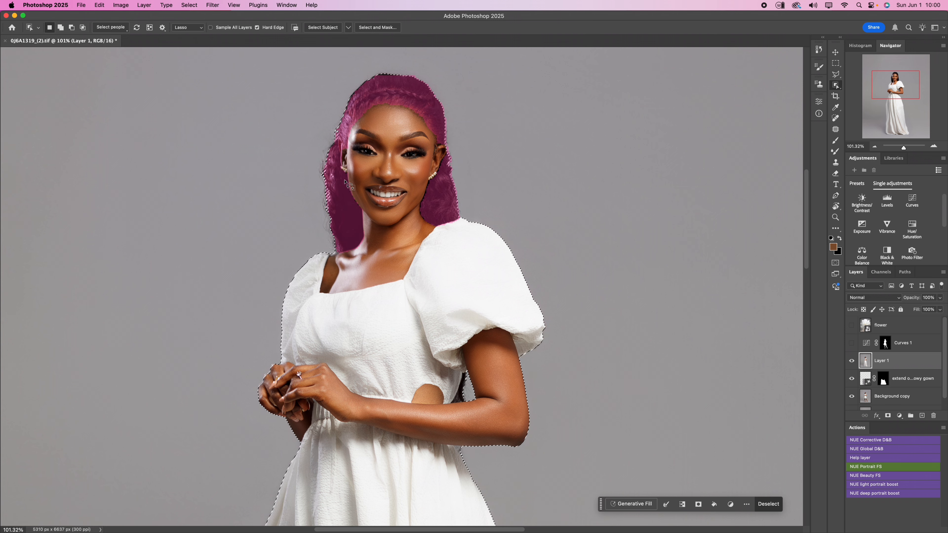
left_click_drag(342, 171, 345, 219)
left_click_drag(339, 174, 337, 173)
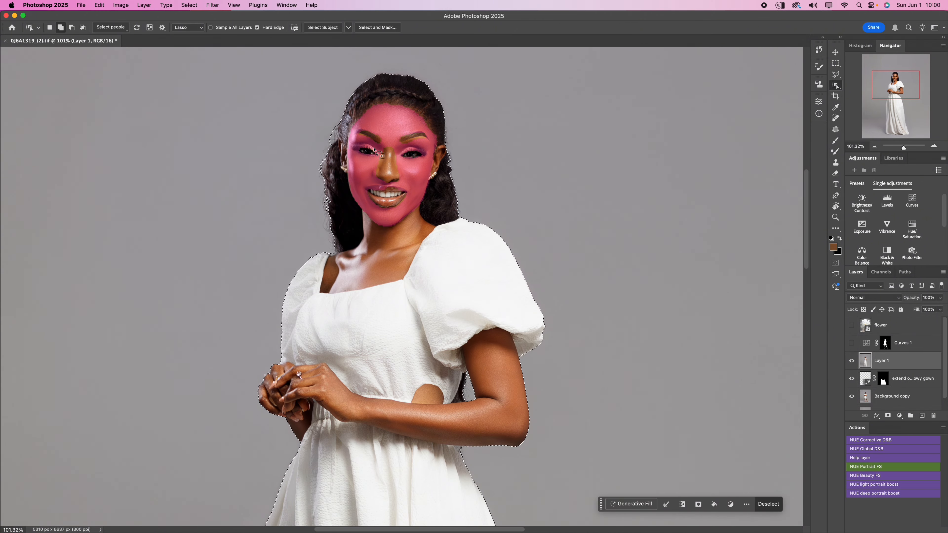
- Check the selection edge down to the hem and subtract the background sliver beneath the forearm beside the waist
scroll(402, 284, "down", 20)
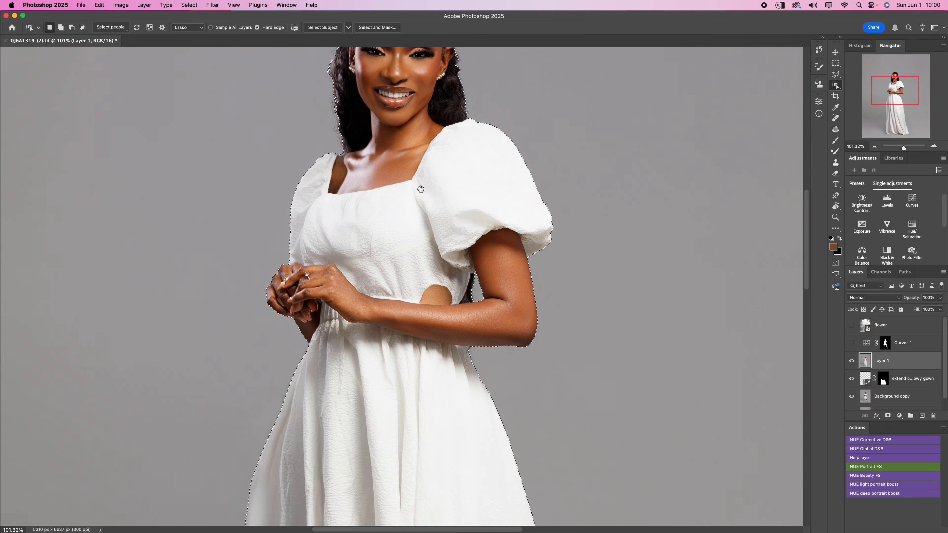
scroll(409, 208, "up", 20)
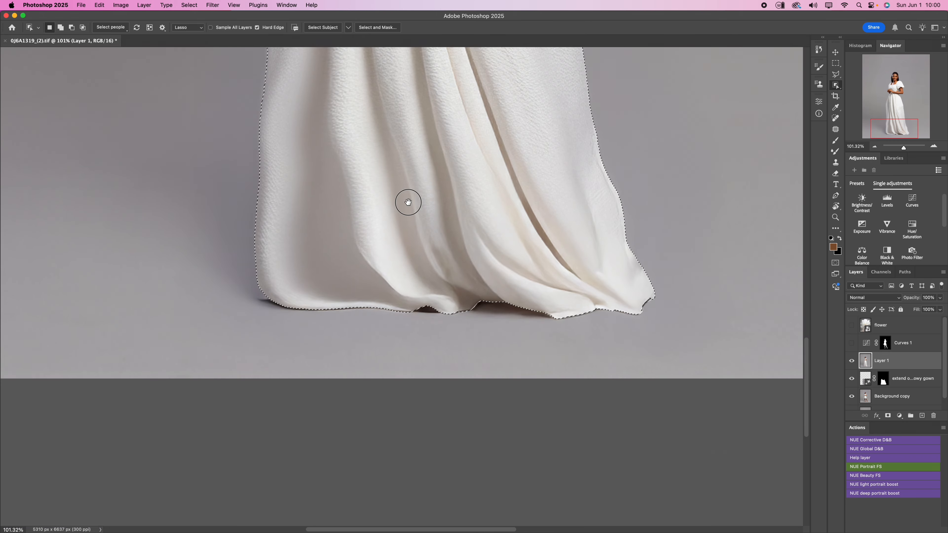
scroll(415, 300, "up", 3)
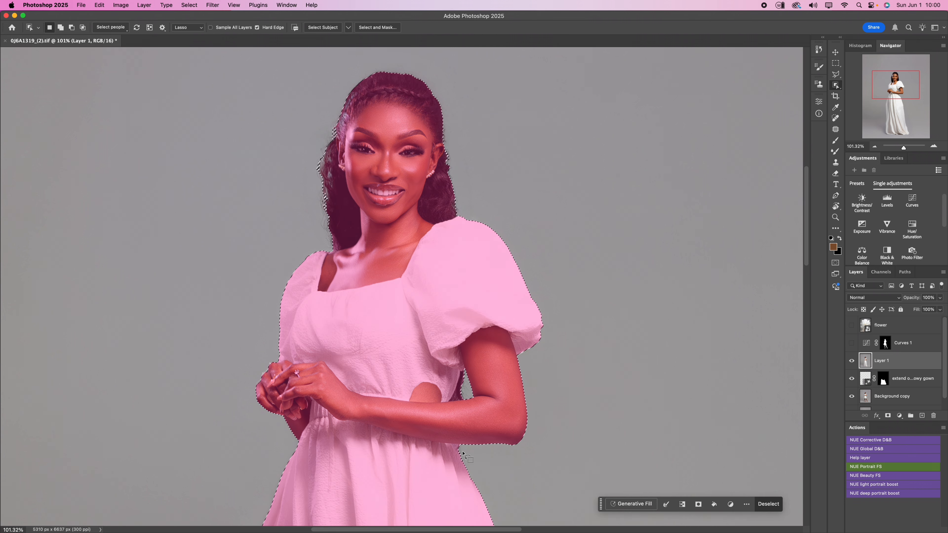
scroll(465, 458, "up", 6)
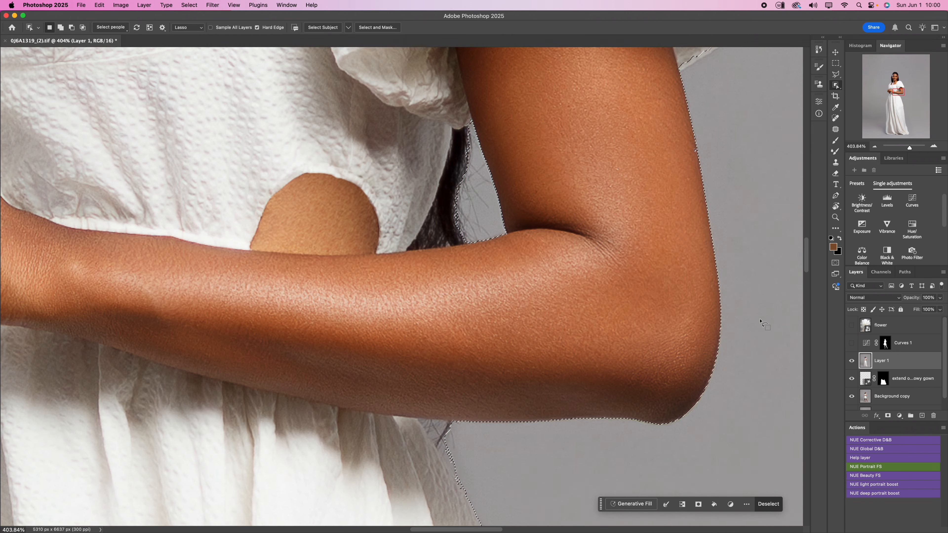
mouse_move(468, 431)
left_mouse_down()
mouse_move(417, 418)
mouse_move(441, 457)
mouse_move(479, 477)
mouse_move(486, 442)
left_mouse_up()
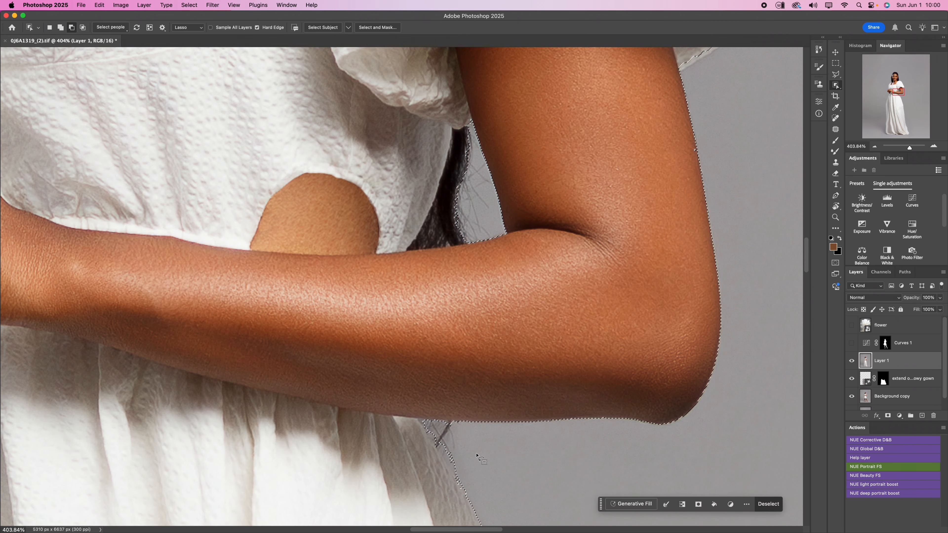
- Add a Curves adjustment layer masked by the woman's selection and delete the old Curves 1 layer
scroll(474, 411, "down", 5)
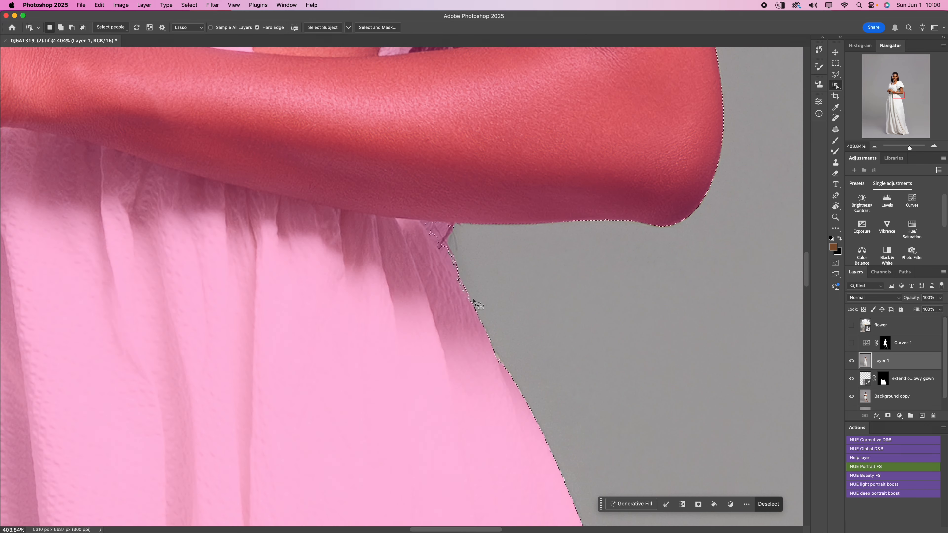
mouse_move(477, 286)
left_mouse_down()
mouse_move(447, 246)
mouse_move(485, 331)
left_mouse_up()
scroll(485, 332, "down", 10)
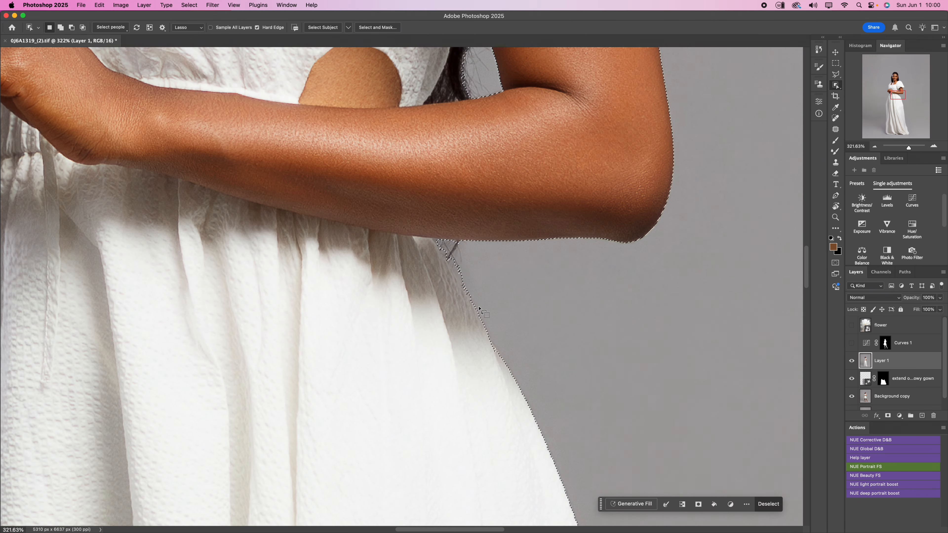
scroll(485, 313, "down", 1)
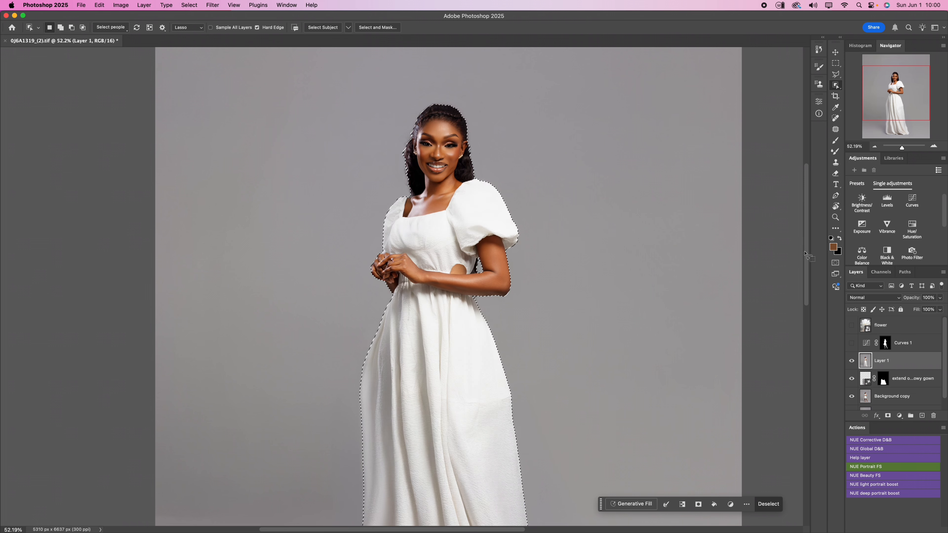
left_click(913, 210)
left_click(911, 346)
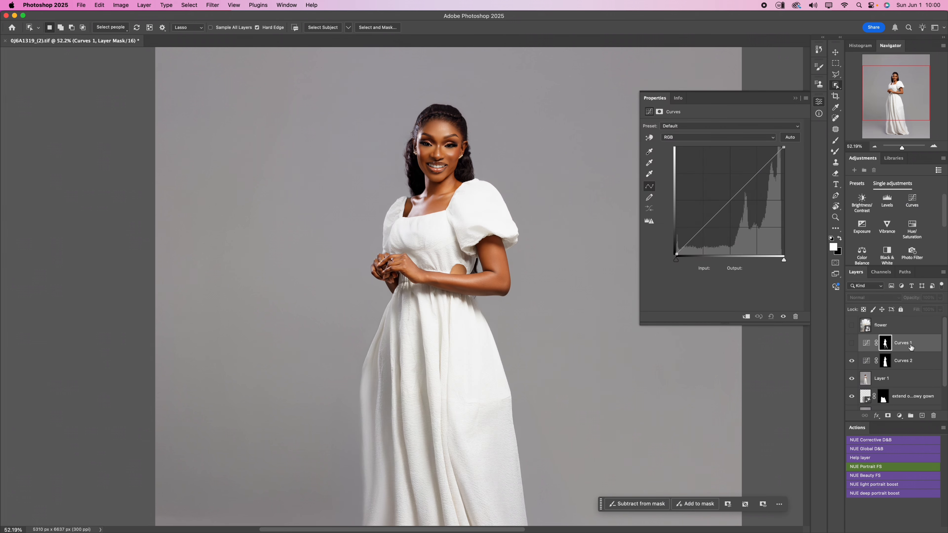
key("Delete")
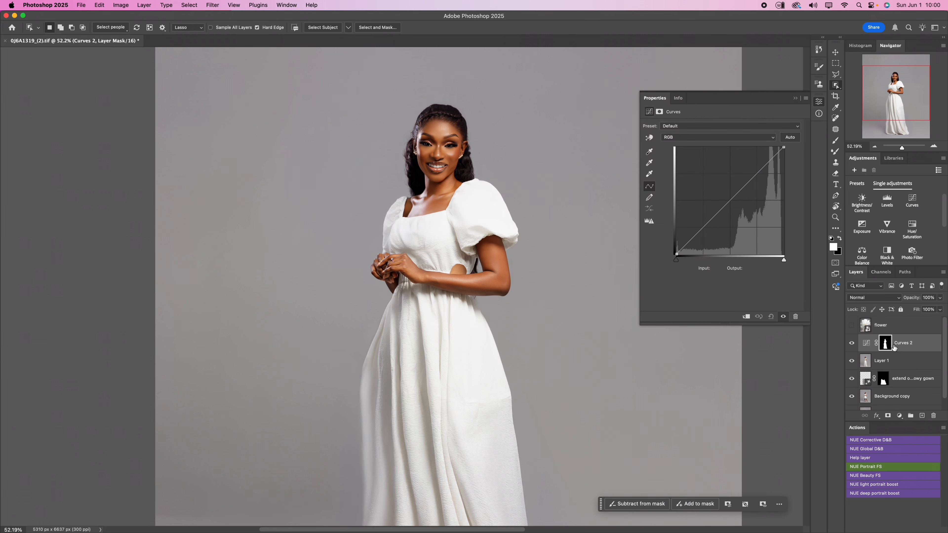
- Switch to the Move tool, then make the flower layer visible and select it
scroll(447, 307, "down", 6)
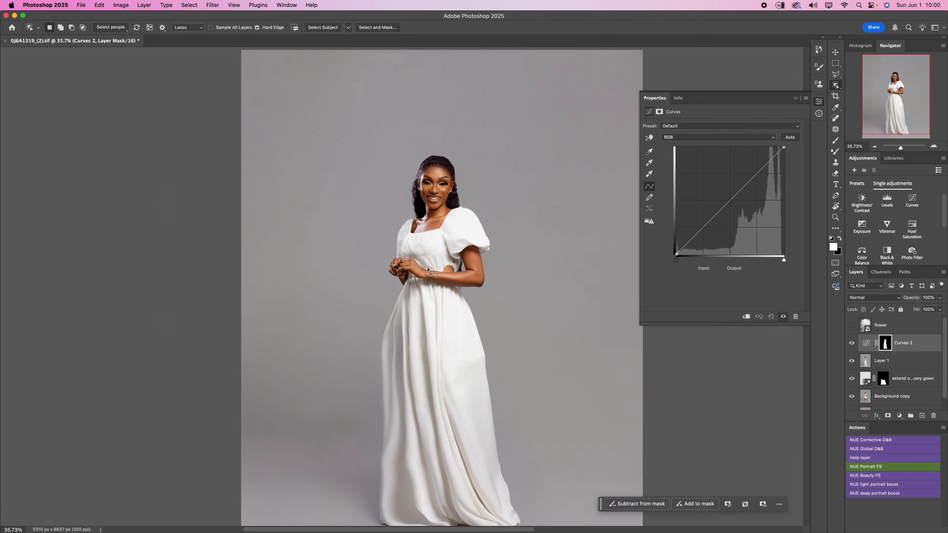
key("backslash")
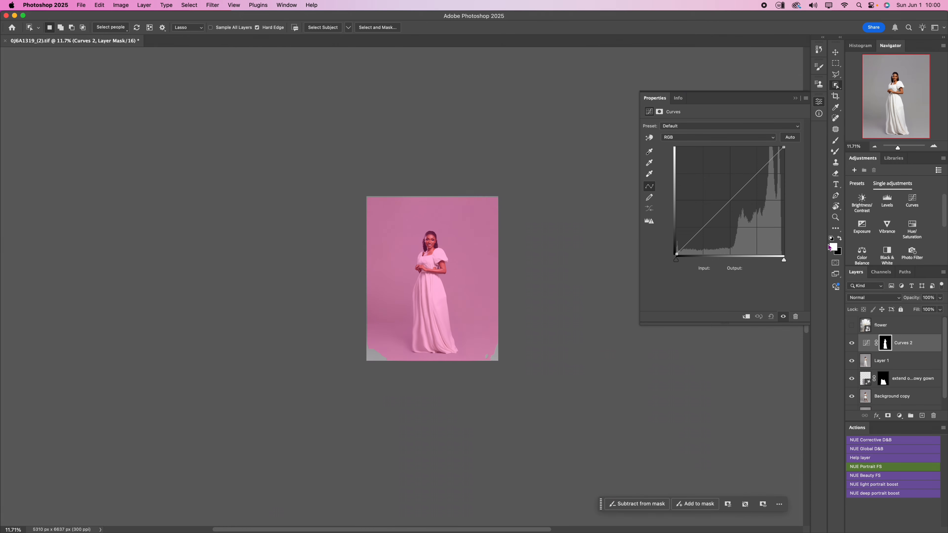
left_click(836, 52)
left_click(852, 327)
left_click(892, 327)
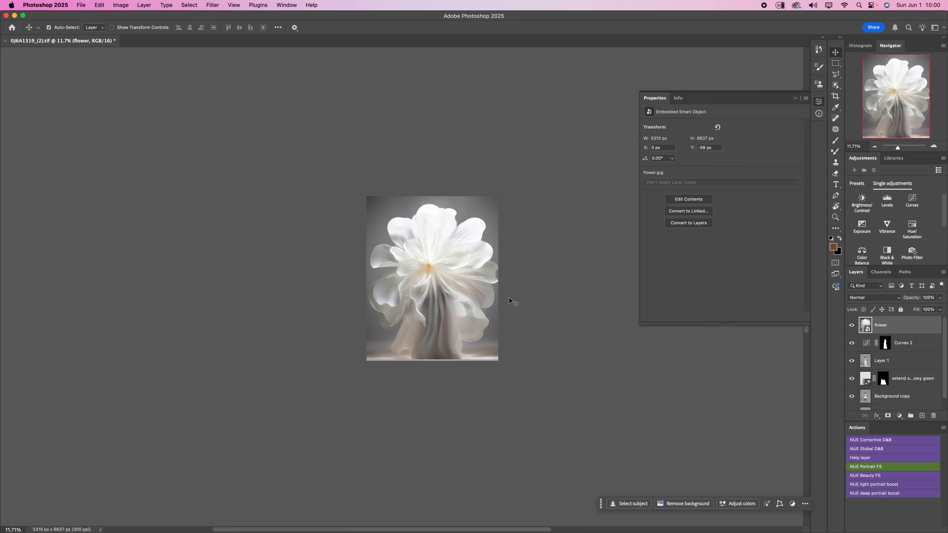
scroll(510, 299, "up", 4)
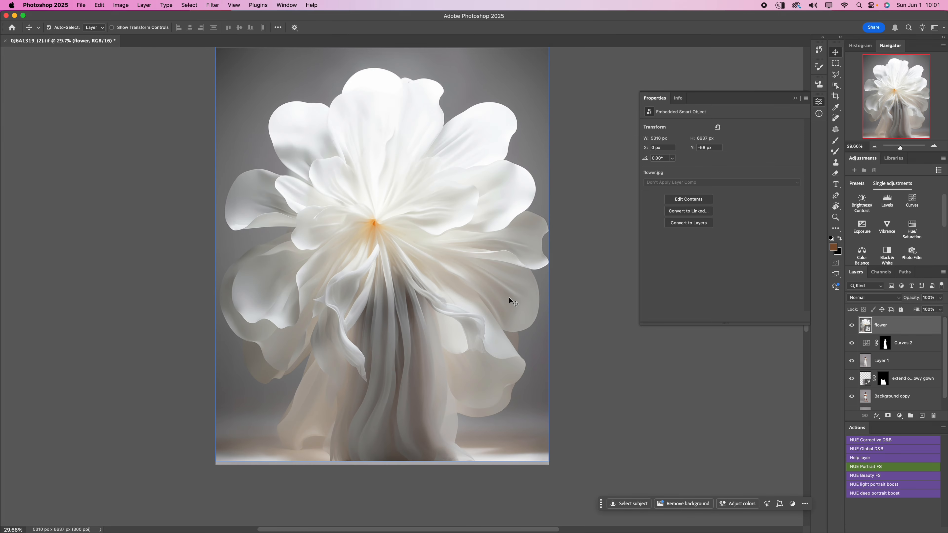
scroll(509, 298, "down", 2)
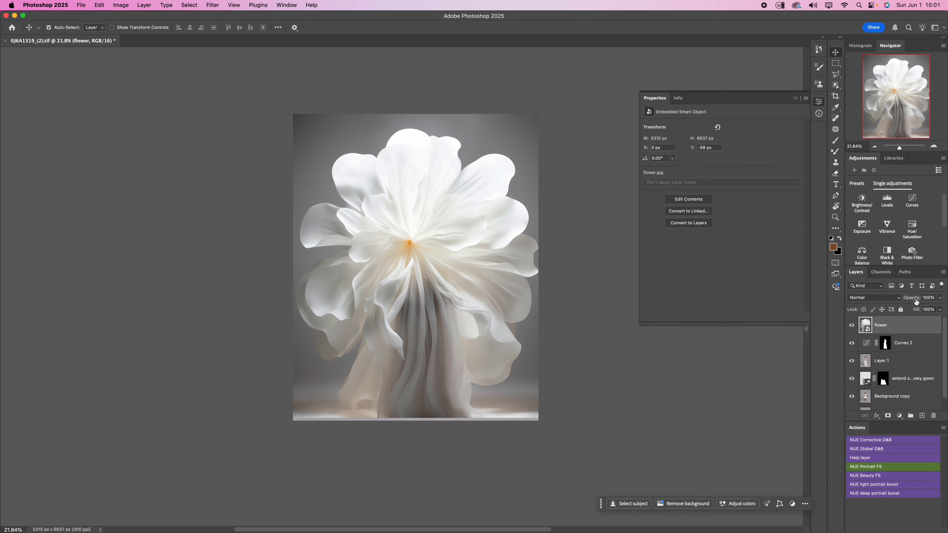
- Reduce the flower layer's opacity to 64% and move the flower upward to Y -276 px with Free Transform
left_click_drag(913, 297, 906, 297)
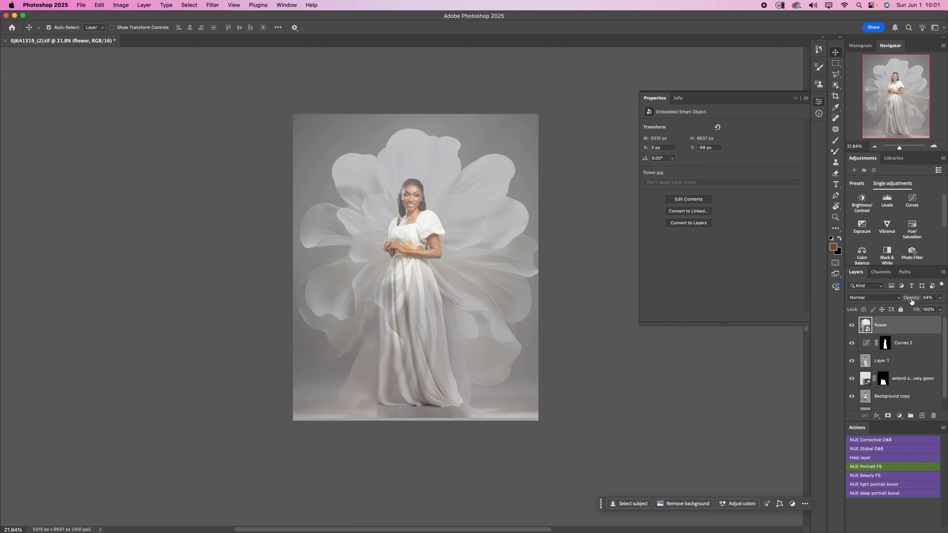
left_click_drag(911, 298, 921, 298)
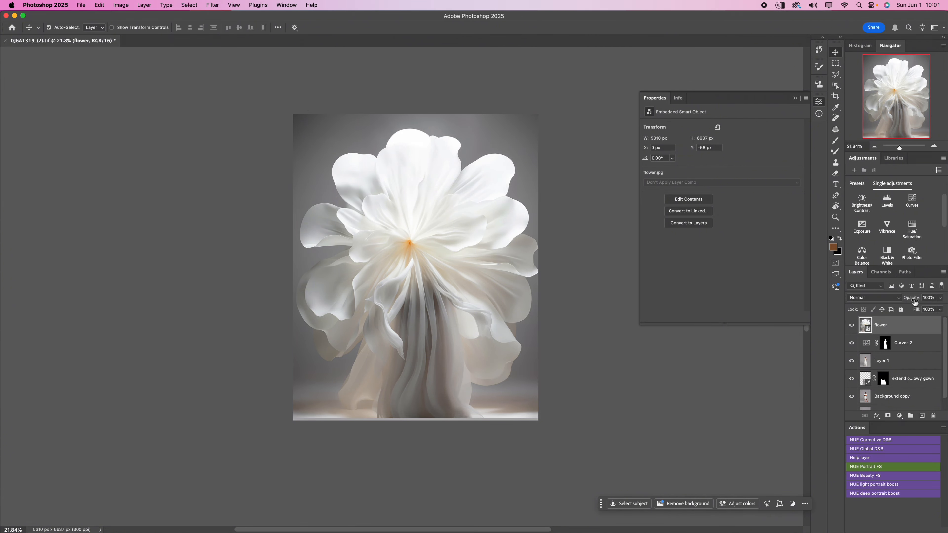
left_click_drag(914, 299, 901, 299)
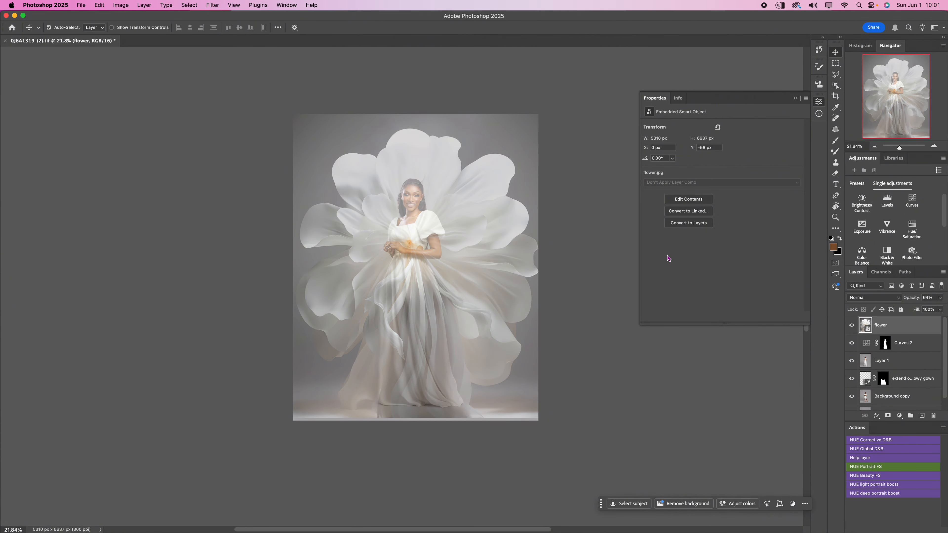
key("super+t")
mouse_move(426, 377)
left_mouse_down()
mouse_move(427, 322)
mouse_move(427, 367)
left_mouse_up()
left_click(415, 27)
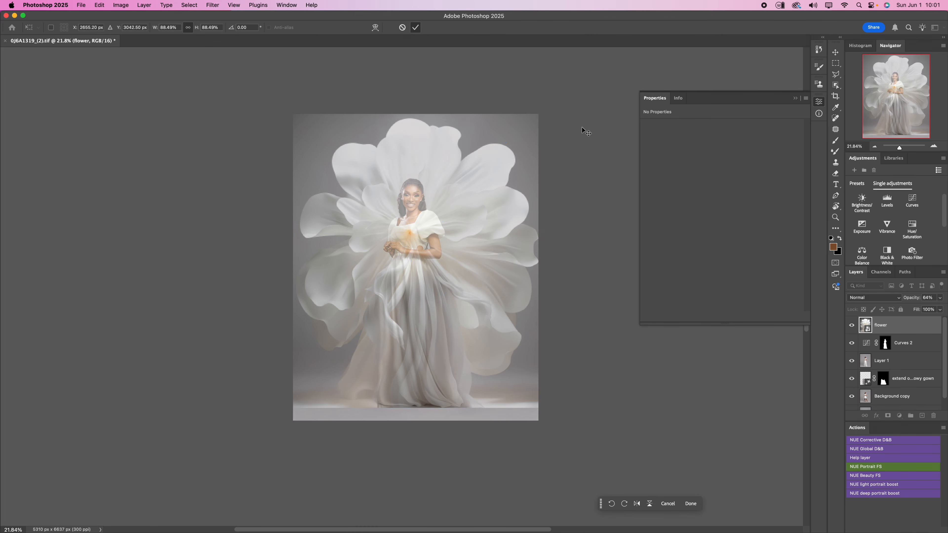
- Restore the flower layer's opacity to 100%, transfer the Curves 2 mask onto it, and invert that mask
left_click_drag(908, 300, 946, 302)
left_click(903, 347)
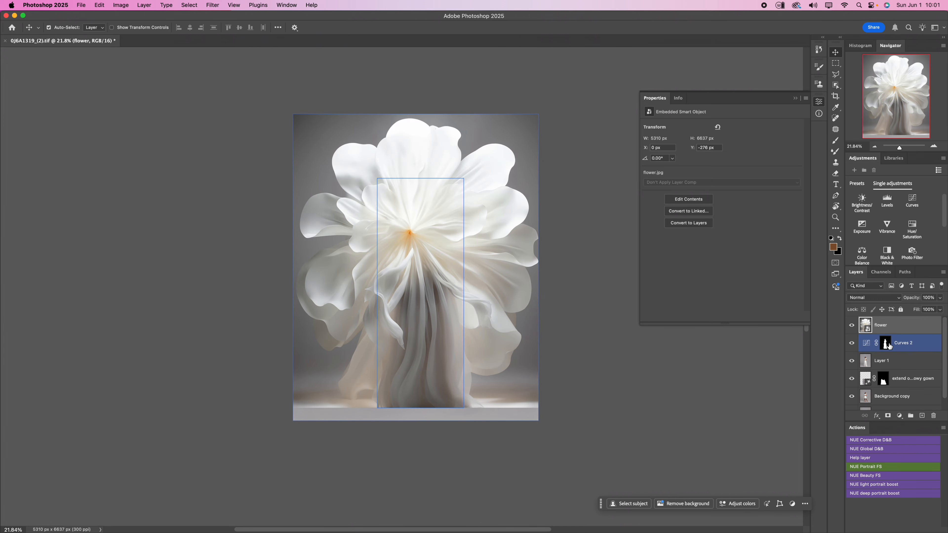
left_click_drag(887, 344, 892, 327)
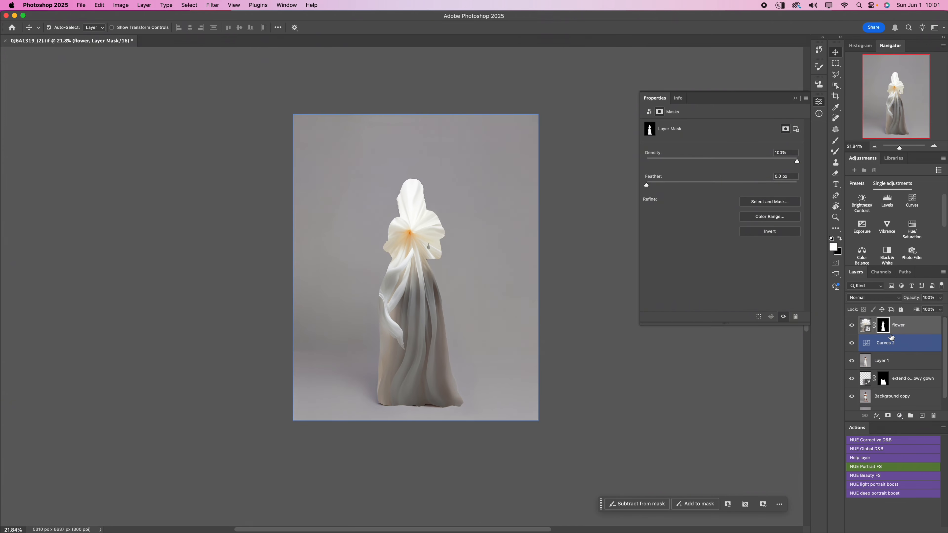
key("super+i")
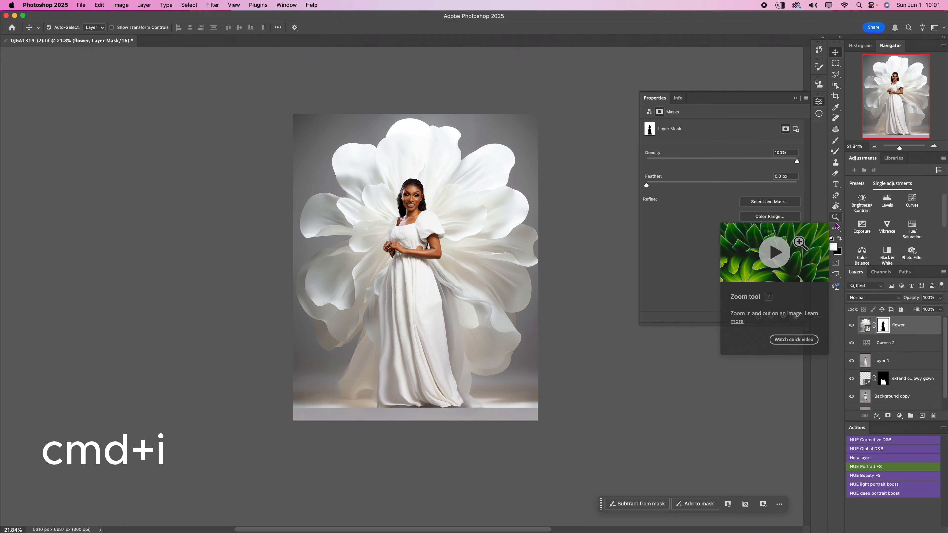
- Examine the composite around the gown and the woman's head, with the Brush tool active on the flower mask
left_click(428, 352)
scroll(428, 352, "up", 5)
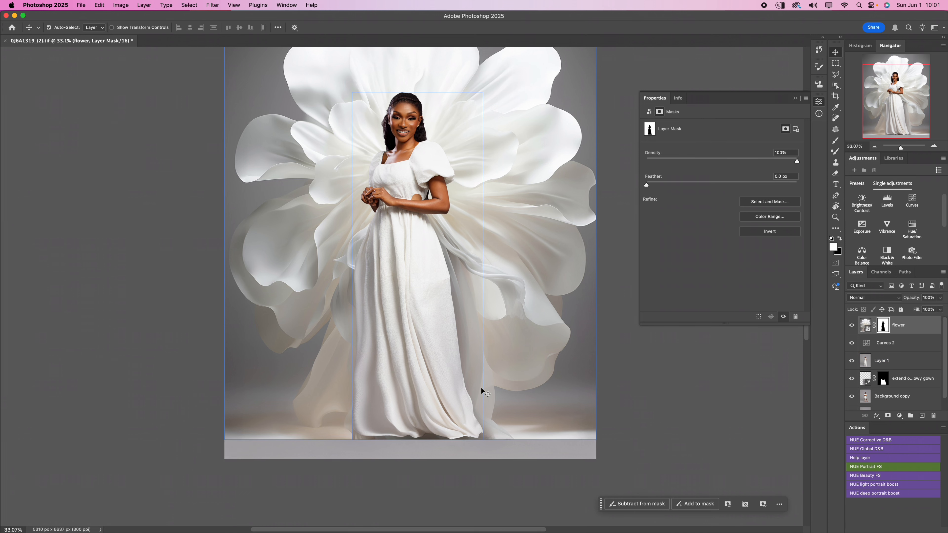
scroll(482, 392, "down", 1)
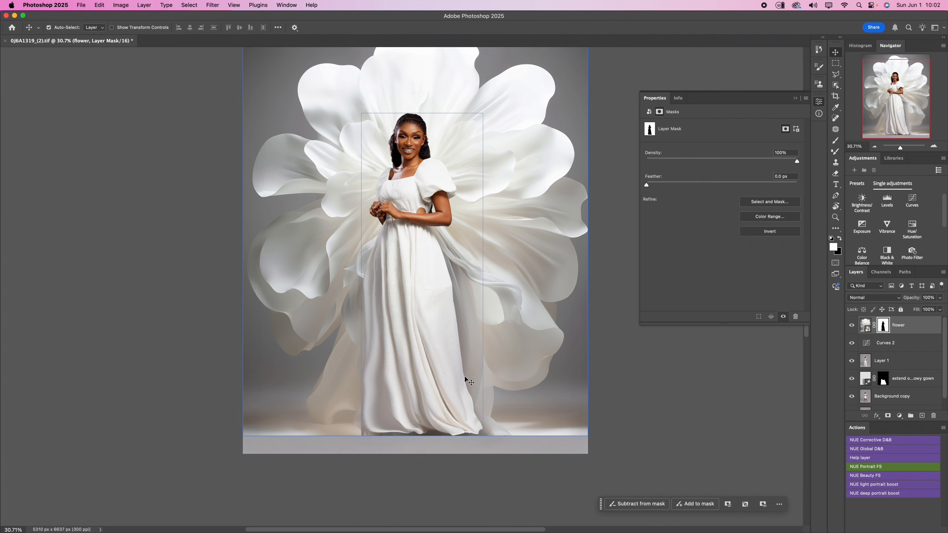
left_click(378, 182)
scroll(409, 118, "up", 10)
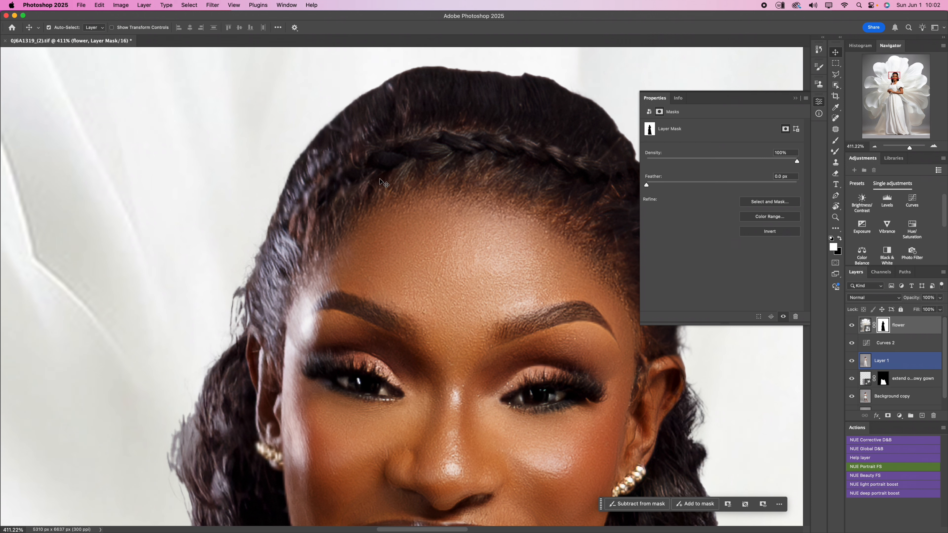
left_click(835, 140)
left_click(796, 98)
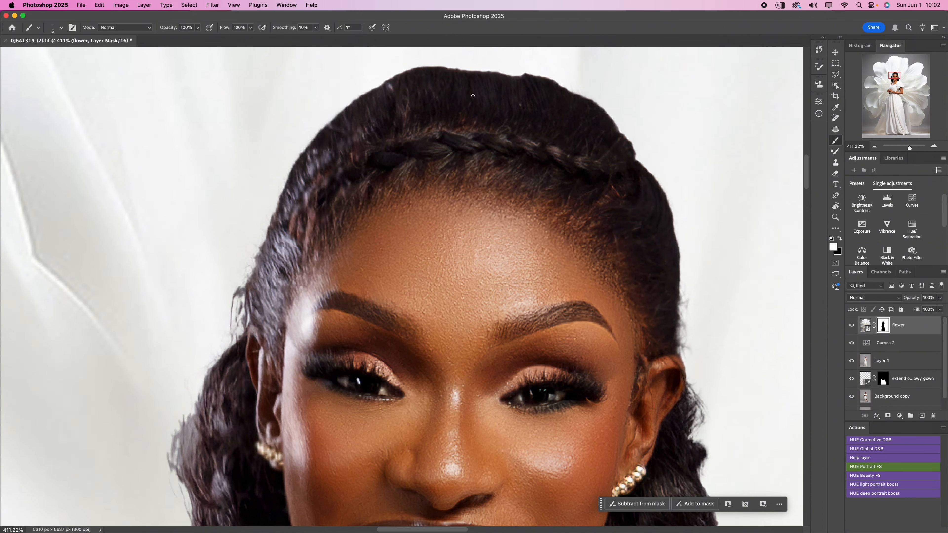
scroll(442, 180, "up", 5)
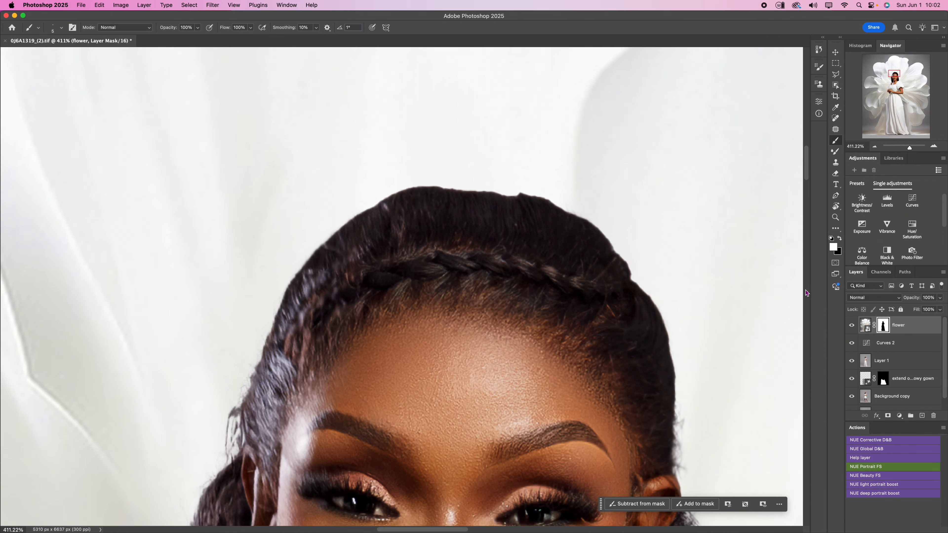
- Compare the hairline along the crown and side of the woman's head with the flower layer hidden and shown
left_click(852, 325)
left_click(851, 334)
left_click(851, 333)
left_click(850, 332)
left_click(852, 334)
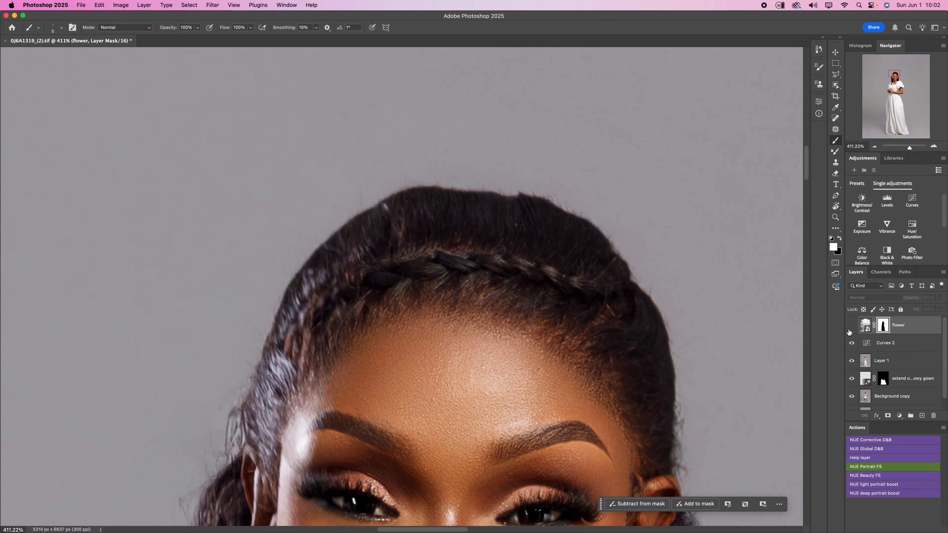
left_click(851, 334)
left_click_drag(305, 403, 514, 165)
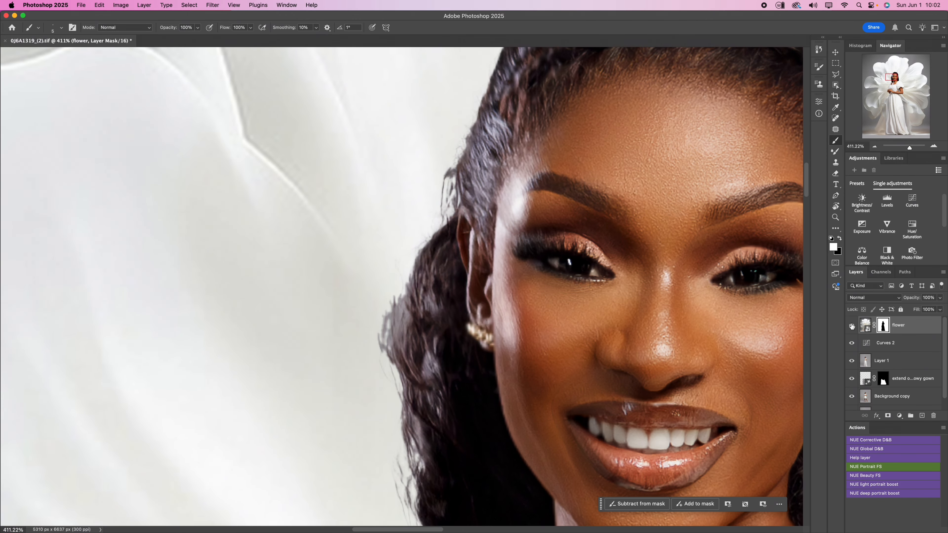
left_click(851, 331)
scroll(362, 228, "down", 10)
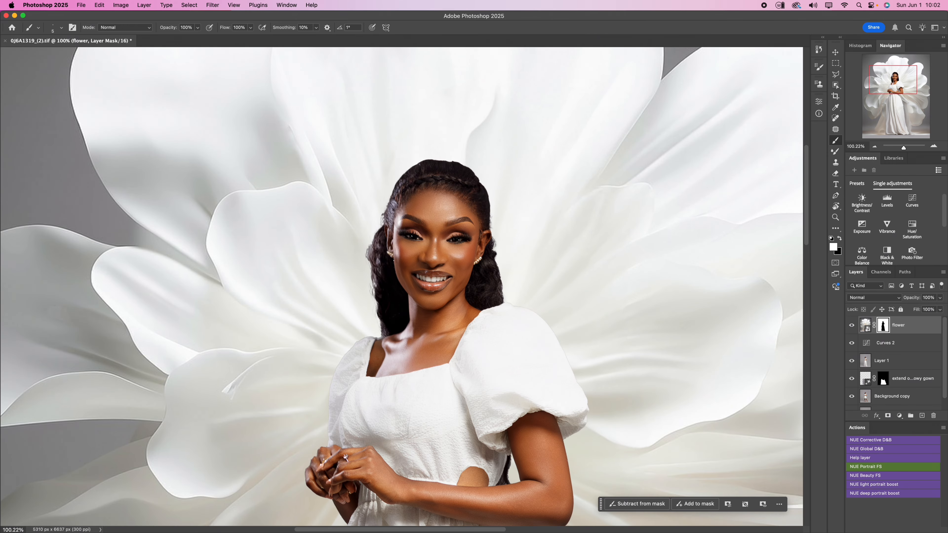
- Enlarge the brush to 20 px and compare the loose hair around her face against the original backdrop and the flower
scroll(388, 267, "up", 8)
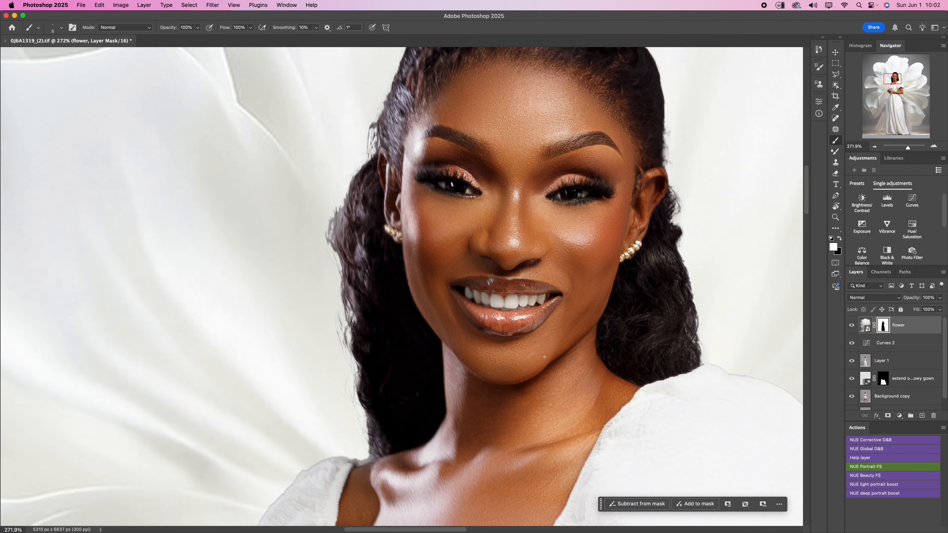
key("bracketright")
left_click(852, 326)
left_click(851, 325)
left_click(850, 326)
left_click(850, 328)
left_click(852, 328)
left_click(852, 328)
left_click(851, 327)
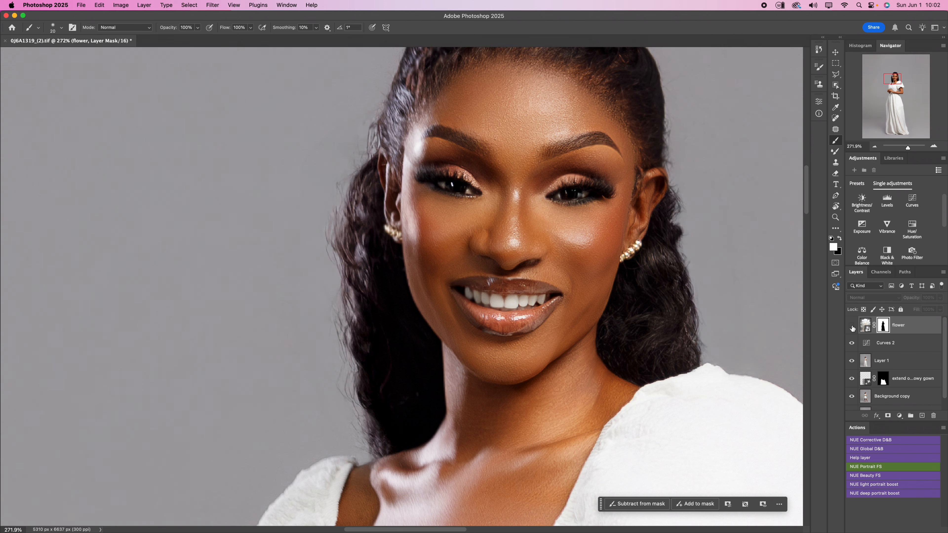
left_click(850, 328)
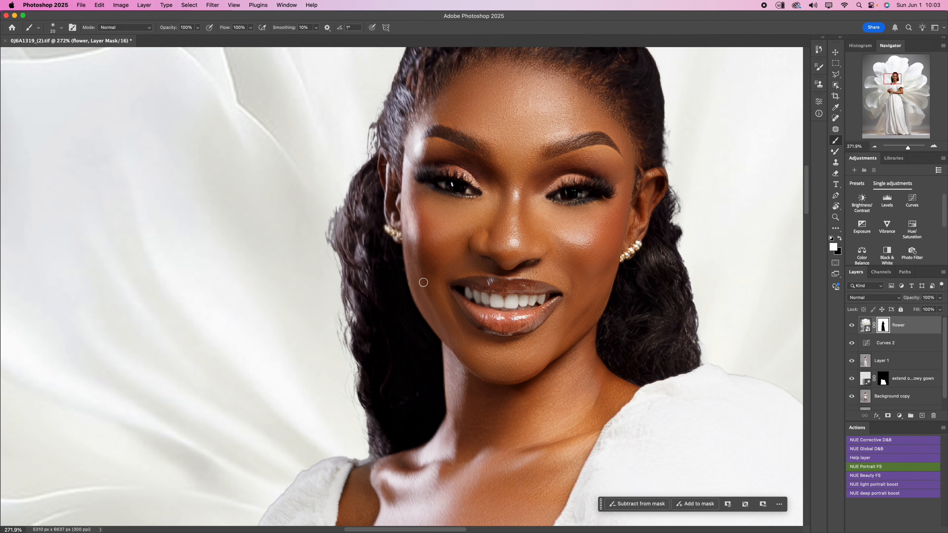
- Check the flower mask overlay and paint white on the mask along the frayed hair edge beside her ear
key("backslash")
key("backslash")
mouse_move(364, 246)
left_mouse_down()
mouse_move(360, 278)
mouse_move(360, 246)
mouse_move(353, 248)
left_mouse_up()
key("x")
- Raise the brush hardness, reduce its size to 8 px, and paint black on the flower mask along the edge of her knuckles
left_click_drag(465, 403, 550, 197)
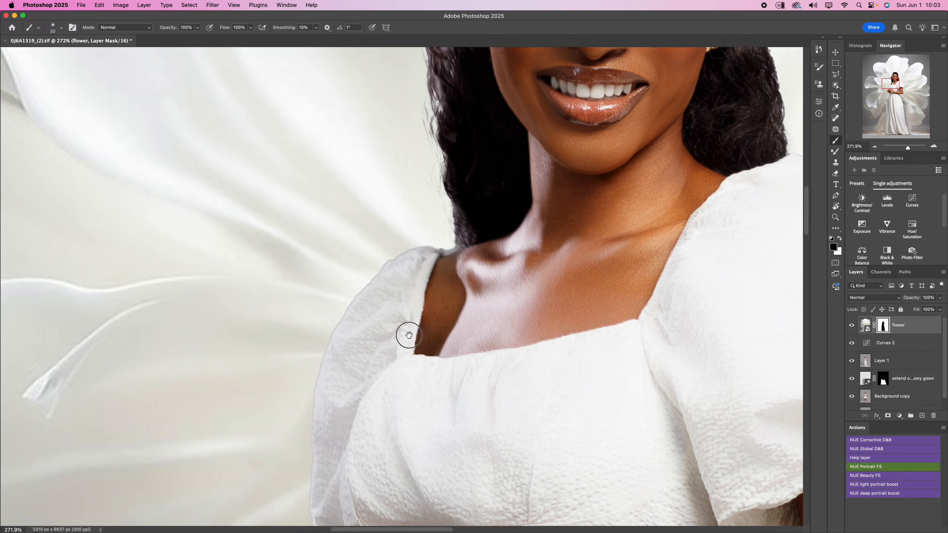
mouse_move(408, 332)
left_mouse_down()
mouse_move(446, 109)
mouse_move(441, 135)
left_mouse_up()
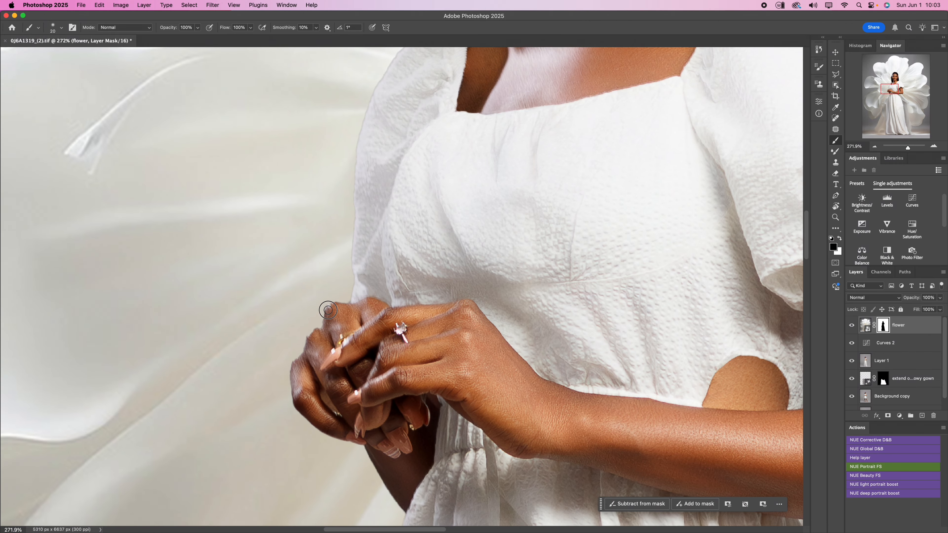
right_click(265, 113)
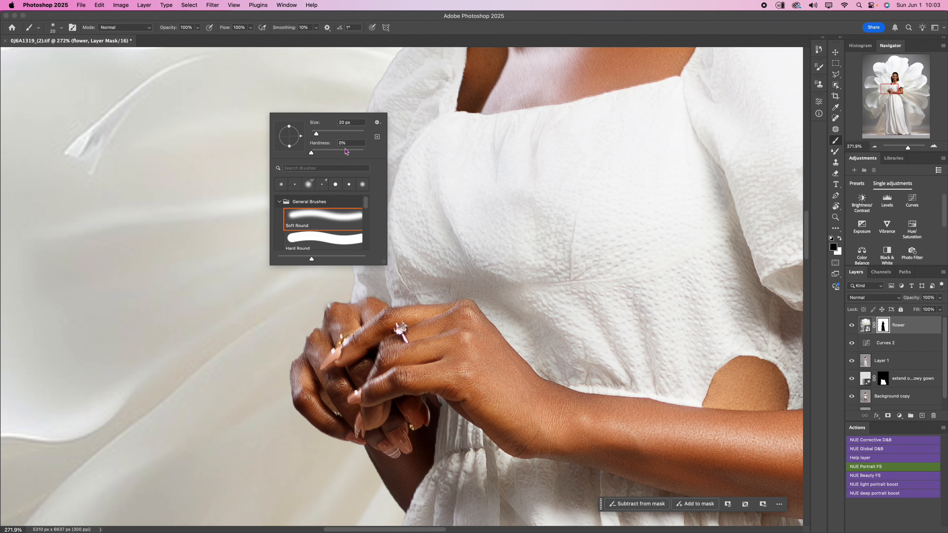
left_click_drag(345, 150, 351, 152)
key("Return")
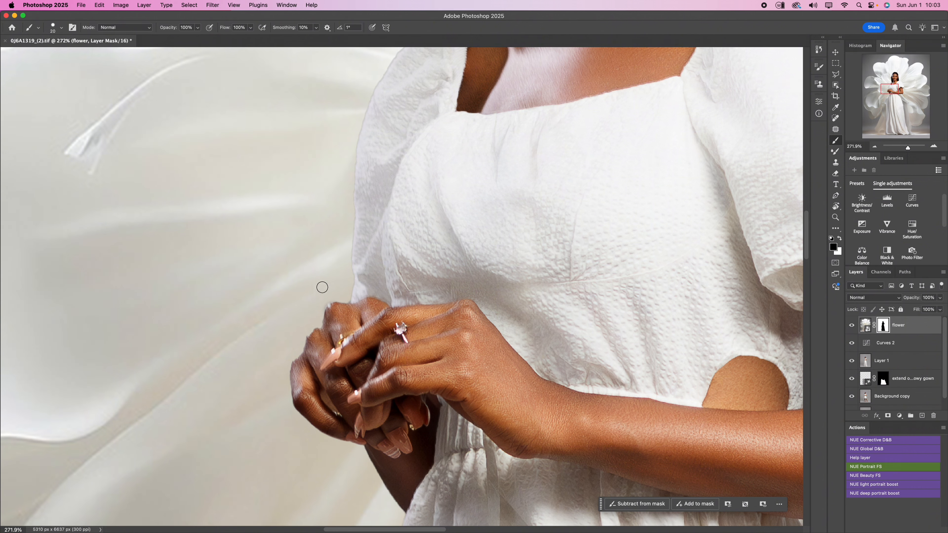
key("x")
key("bracketleft")
key("bracketleft")
key("bracketleft")
key("bracketleft")
key("bracketleft")
key("bracketleft")
key("x")
mouse_move(317, 338)
left_mouse_down()
mouse_move(306, 328)
mouse_move(313, 322)
left_mouse_up()
- Inspect the flower mask's edge down the gown to the hem and back up the opposite side toward the waist
left_click_drag(385, 409, 362, 188)
left_click_drag(398, 429, 502, 206)
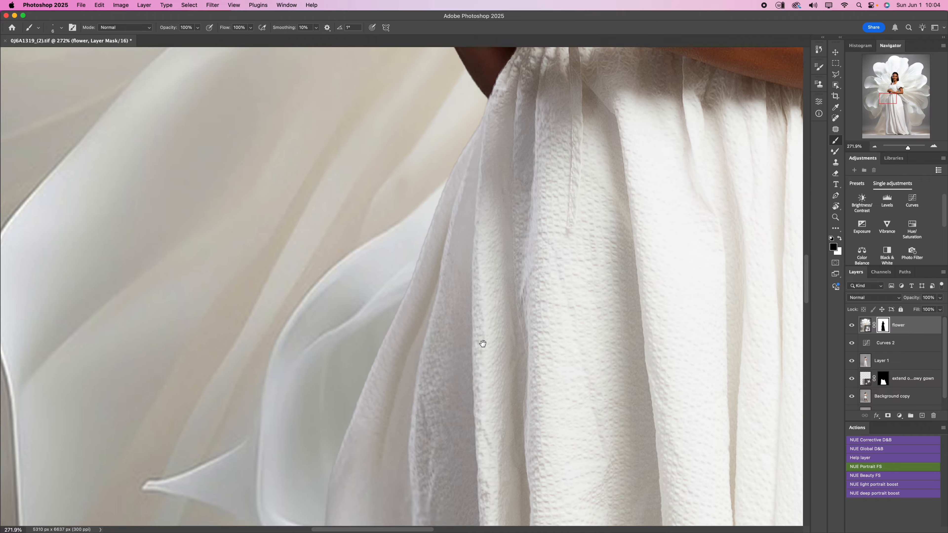
left_click_drag(483, 345, 461, 220)
mouse_move(453, 359)
left_mouse_down()
mouse_move(455, 217)
mouse_move(436, 285)
mouse_move(441, 207)
left_mouse_up()
left_click_drag(439, 306, 434, 185)
mouse_move(486, 161)
left_mouse_down()
mouse_move(491, 204)
mouse_move(441, 392)
left_mouse_up()
mouse_move(582, 179)
left_mouse_down()
mouse_move(290, 262)
mouse_move(374, 214)
mouse_move(360, 173)
left_mouse_up()
left_click_drag(445, 282, 418, 149)
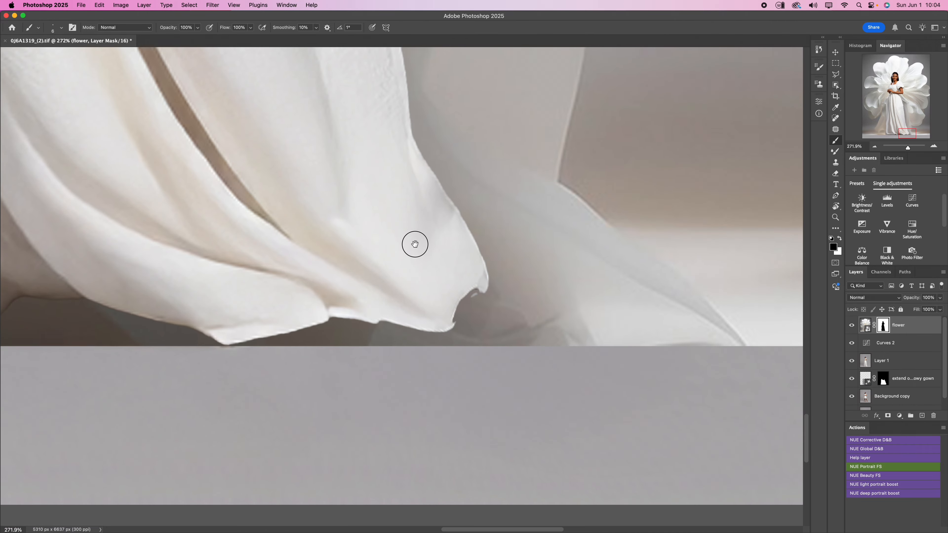
left_click_drag(415, 243, 485, 467)
mouse_move(456, 239)
left_mouse_down()
mouse_move(483, 332)
mouse_move(502, 358)
left_mouse_up()
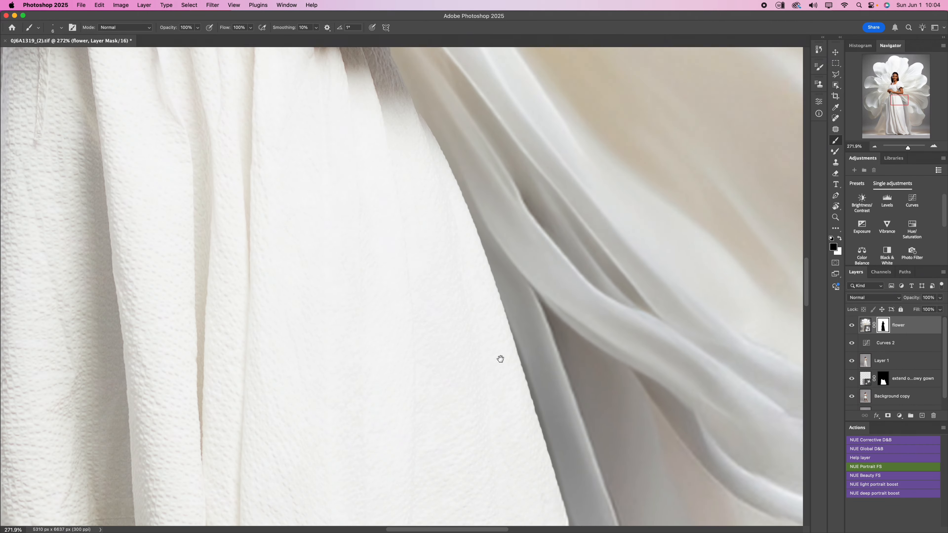
- Set the brush flow to 15% and its size to 16 px to touch up the flower mask around the gown's waist and upper arm
left_click_drag(470, 224, 514, 343)
left_click_drag(429, 284, 474, 348)
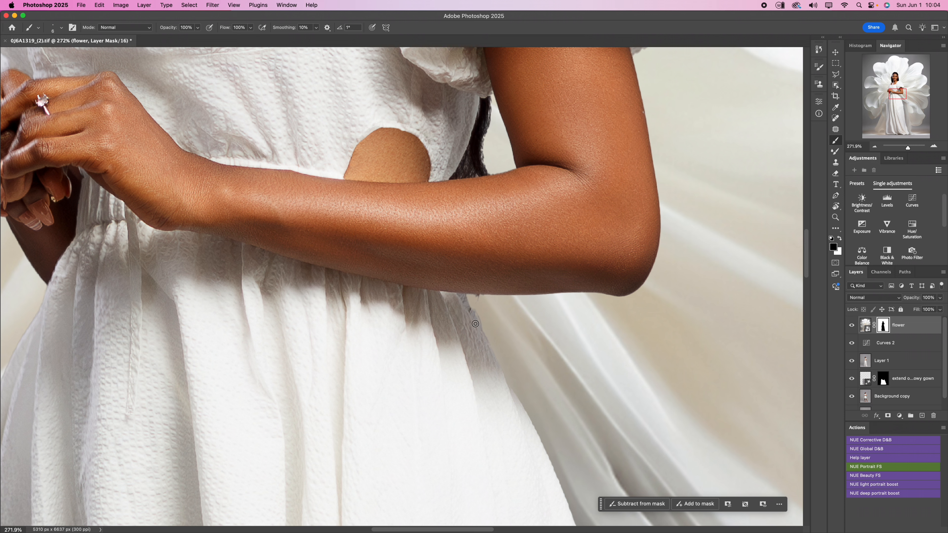
key("x")
left_click_drag(230, 31, 203, 30)
key("bracketleft")
left_click_drag(515, 146, 387, 145)
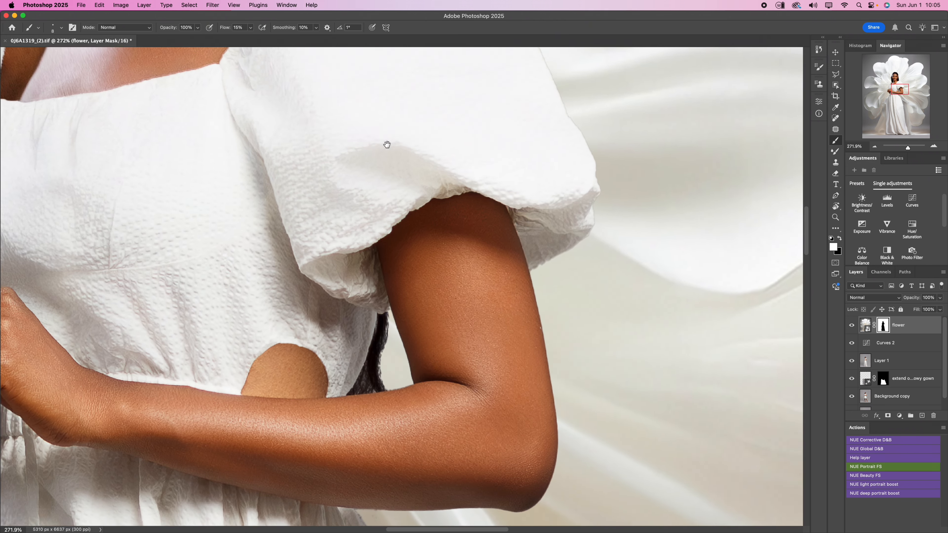
key("bracketright")
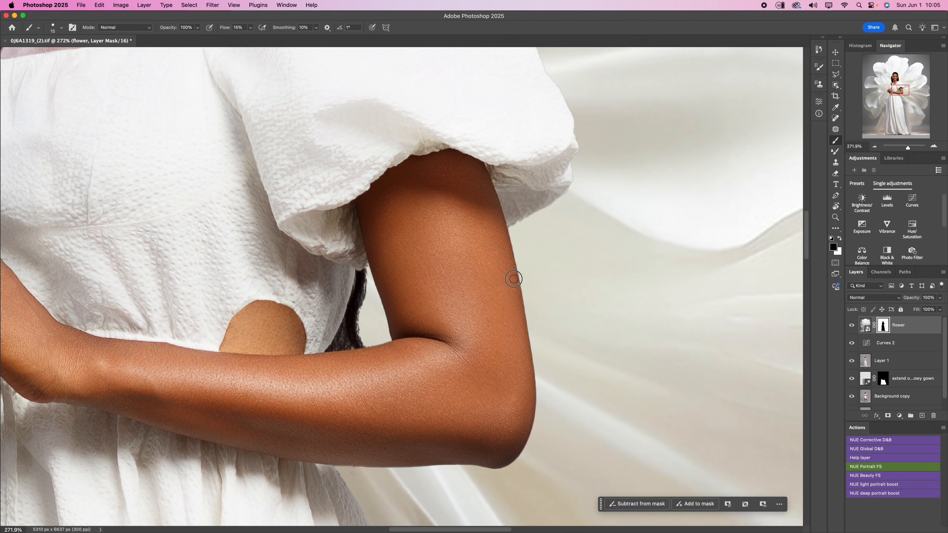
left_click_drag(511, 294, 504, 377)
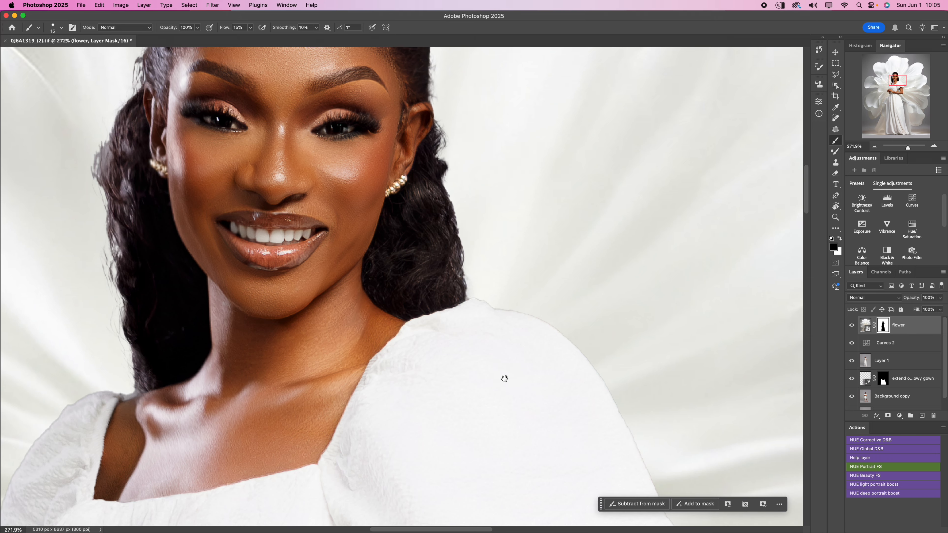
- Enlarge the brush to 30 px and paint white on the flower mask along the shoulder curve of the sleeve beside her hair
scroll(497, 246, "down", 6)
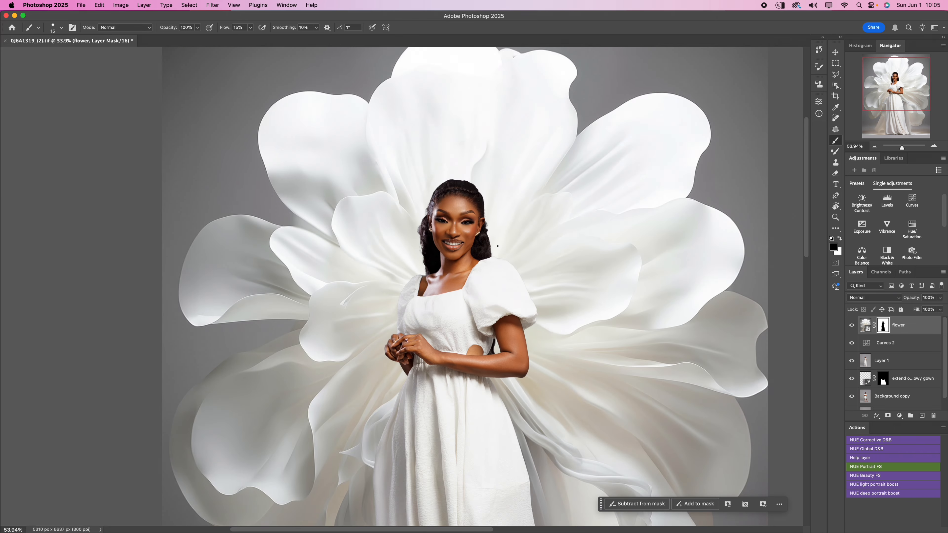
scroll(499, 269, "up", 8)
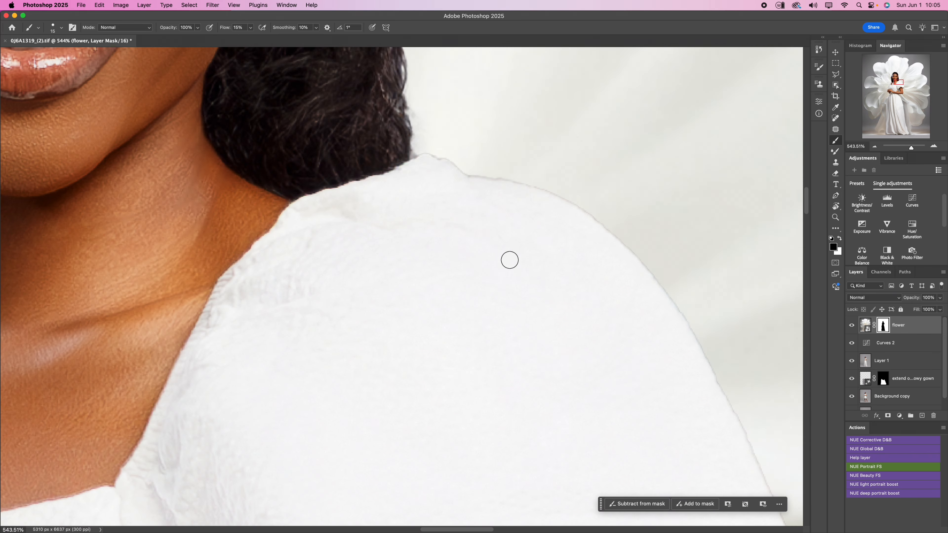
key("r")
mouse_move(685, 222)
left_mouse_down()
mouse_move(408, 93)
mouse_move(410, 120)
mouse_move(448, 176)
left_mouse_up()
scroll(450, 180, "up", 5)
scroll(450, 180, "left", 3)
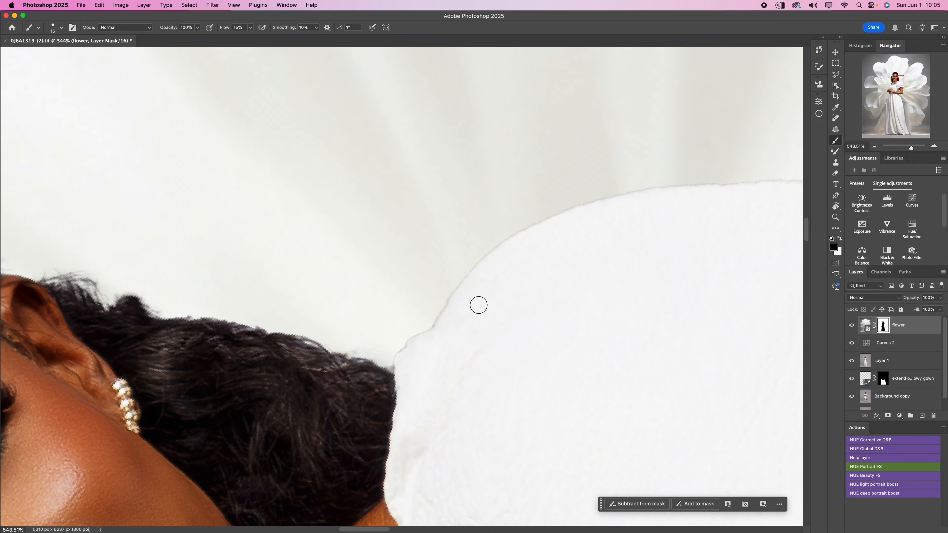
key("bracketright")
key("bracketright")
key("bracketright")
left_click(492, 216)
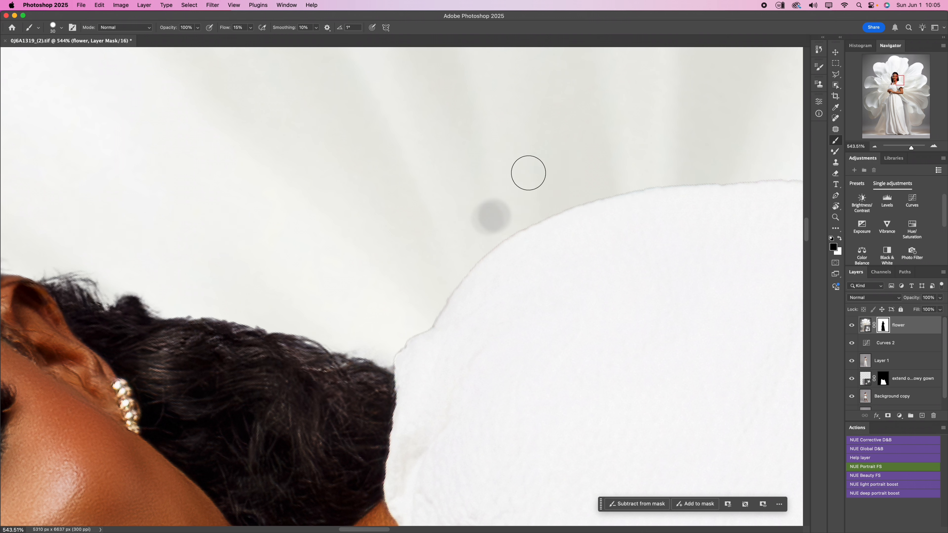
key("super+z")
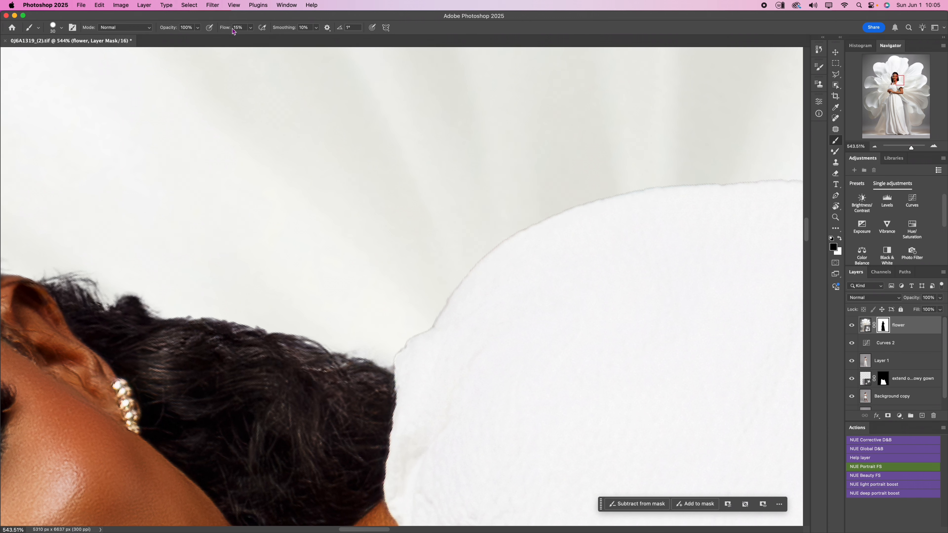
key("x")
mouse_move(523, 206)
left_mouse_down()
mouse_move(499, 224)
mouse_move(563, 192)
mouse_move(486, 229)
mouse_move(592, 183)
mouse_move(477, 236)
mouse_move(417, 315)
mouse_move(437, 286)
left_mouse_up()
- Reduce the brush to 16 px and paint white on the flower mask at the shoulder seam's notch beside the hair
key("bracketleft")
key("bracketleft")
key("bracketleft")
mouse_move(407, 332)
left_mouse_down()
mouse_move(391, 365)
mouse_move(390, 328)
mouse_move(413, 331)
left_mouse_up()
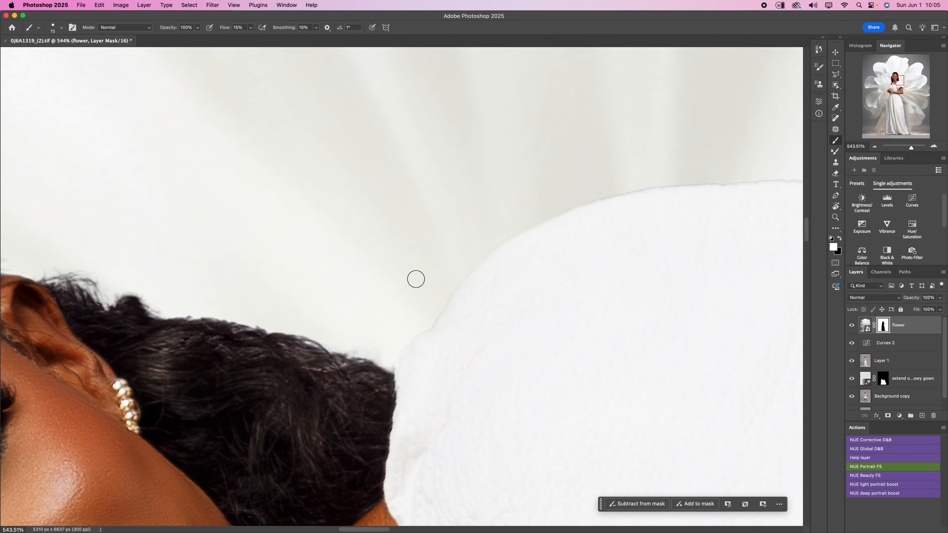
mouse_move(426, 295)
left_mouse_down()
mouse_move(419, 323)
mouse_move(429, 323)
mouse_move(463, 263)
mouse_move(424, 324)
mouse_move(435, 307)
left_mouse_up()
- Paint white on the flower mask along the upper outer curve of the puff sleeve, past the shoulder
left_click_drag(577, 190, 363, 253)
key("r")
left_click_drag(554, 273, 545, 223)
key("b")
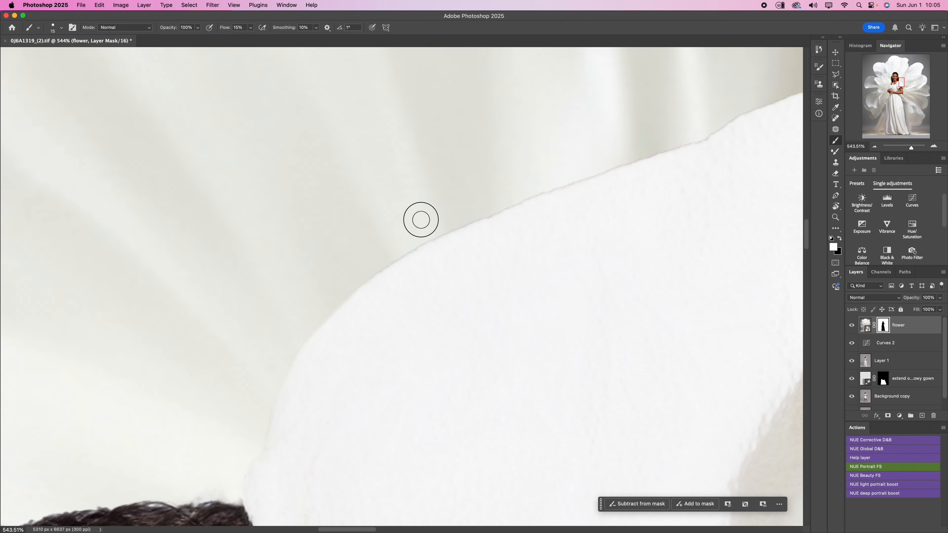
mouse_move(421, 220)
left_mouse_down()
mouse_move(358, 281)
mouse_move(571, 173)
mouse_move(460, 218)
mouse_move(630, 157)
mouse_move(563, 162)
mouse_move(429, 232)
mouse_move(376, 197)
left_mouse_up()
- Paint white on the flower mask along the lower stretch of the puff sleeve's outer edge toward the cuff
key("r")
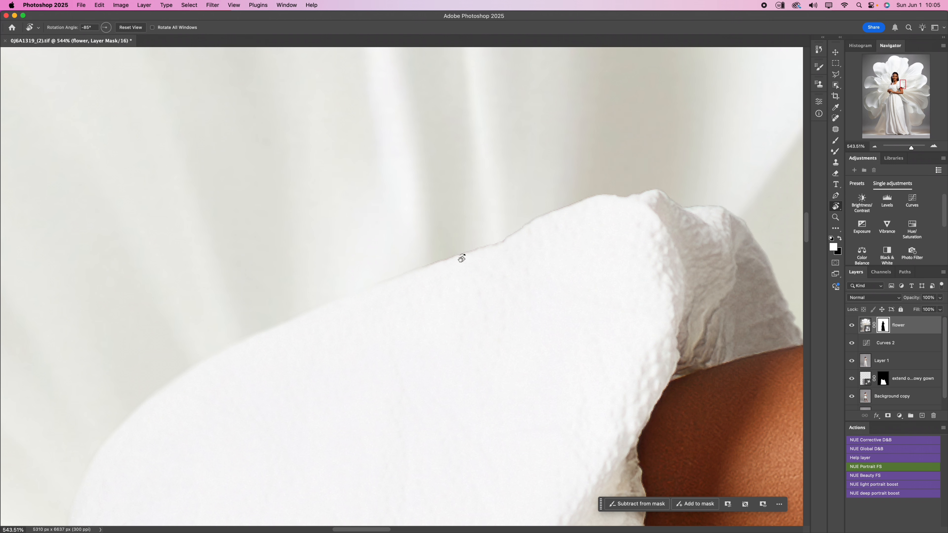
key("b")
mouse_move(461, 258)
left_mouse_down()
mouse_move(419, 254)
mouse_move(393, 267)
mouse_move(499, 234)
mouse_move(527, 213)
mouse_move(501, 235)
mouse_move(377, 271)
left_mouse_up()
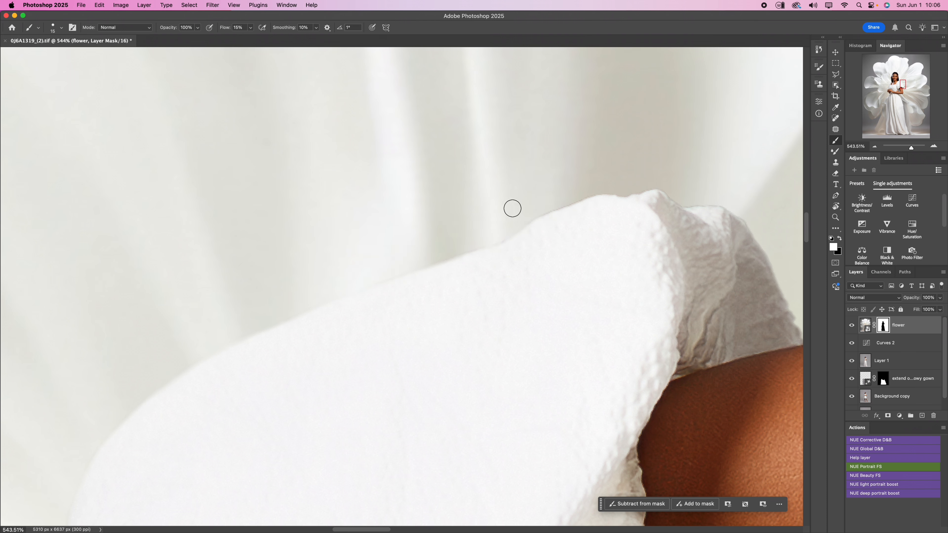
left_click_drag(512, 209, 368, 238)
- Paint white on the flower mask around the folds of the sleeve's cuff and reset the canvas rotation
key("r")
left_click_drag(560, 229, 504, 205)
key("b")
mouse_move(396, 218)
left_mouse_down()
mouse_move(380, 244)
mouse_move(460, 193)
mouse_move(554, 169)
mouse_move(528, 178)
mouse_move(547, 174)
mouse_move(605, 199)
left_mouse_up()
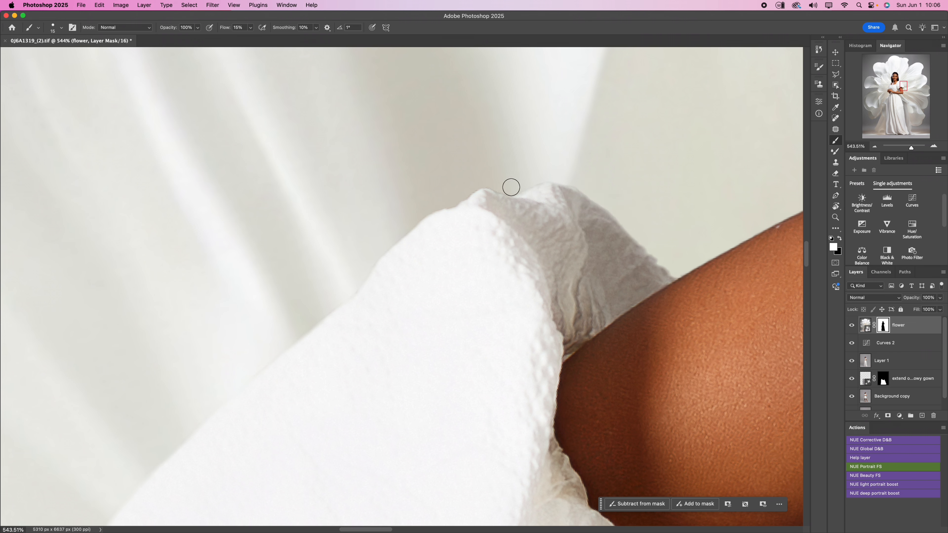
mouse_move(511, 187)
left_mouse_down()
mouse_move(493, 182)
mouse_move(455, 197)
mouse_move(430, 183)
left_mouse_up()
key("r")
left_click(132, 27)
key("b")
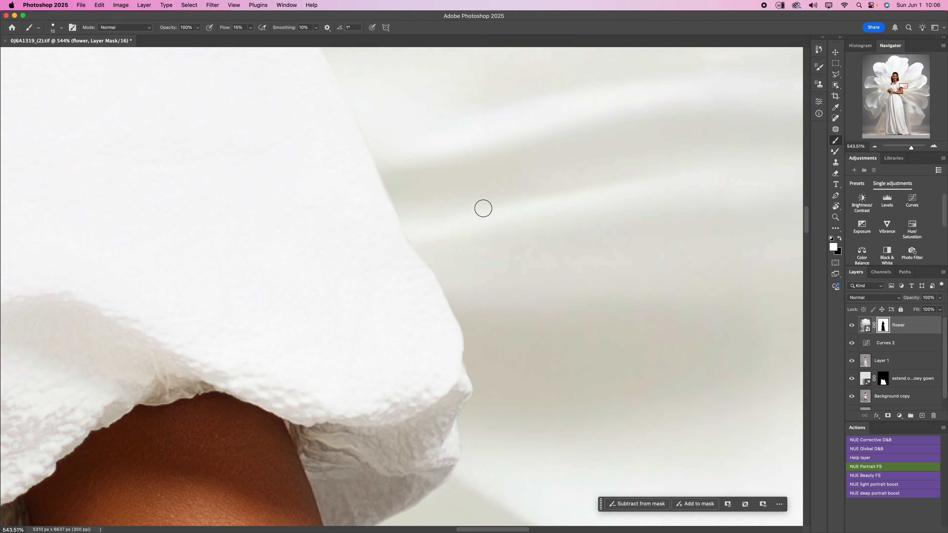
- Paint white on the flower mask along the opposite shoulder's edge, where the sleeve meets the neck and hair
left_click_drag(387, 271, 642, 378)
mouse_move(385, 292)
left_mouse_down()
mouse_move(552, 176)
mouse_move(616, 190)
mouse_move(622, 275)
mouse_move(613, 307)
left_mouse_up()
key("r")
key("b")
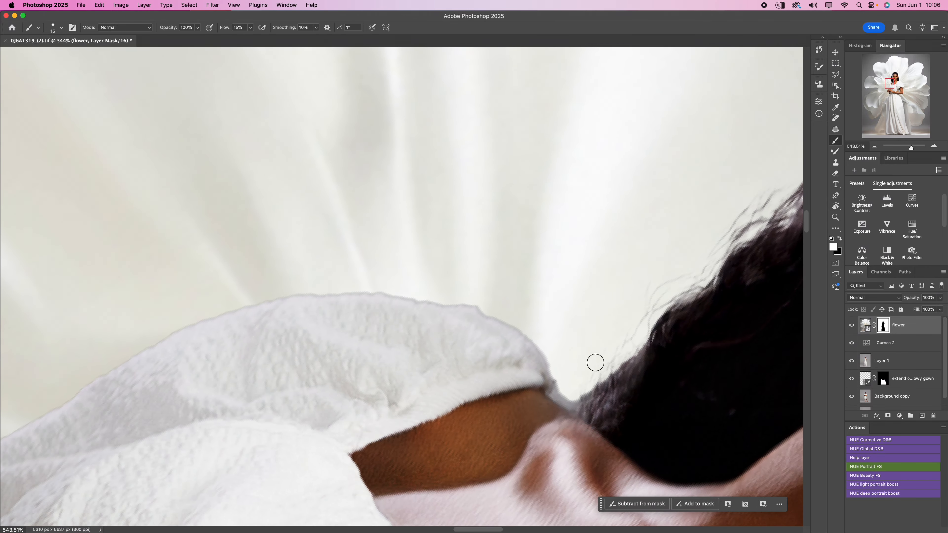
left_click_drag(596, 362, 597, 254)
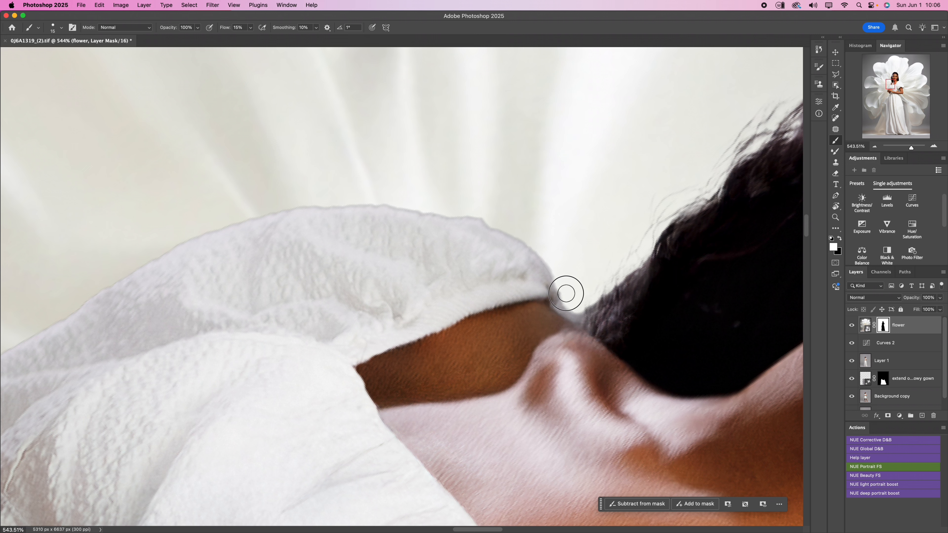
left_click_drag(567, 294, 569, 306)
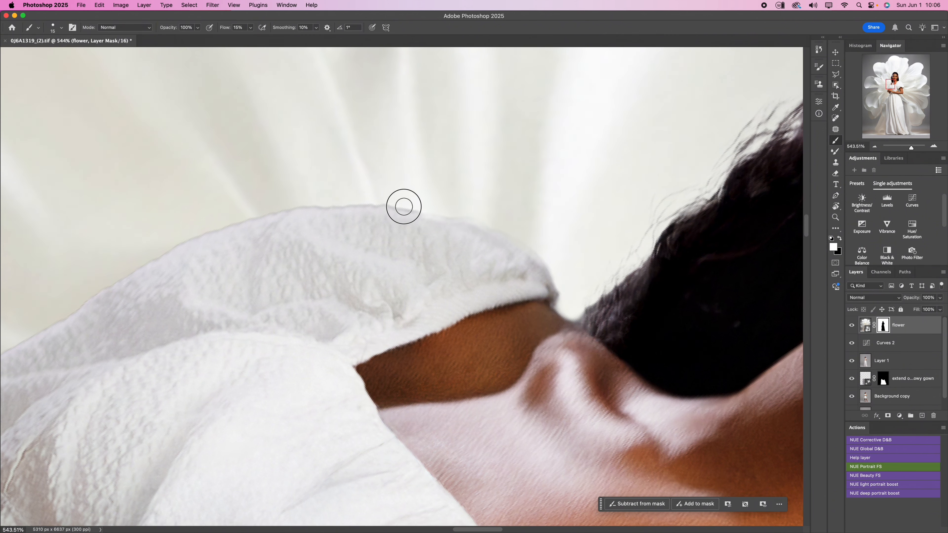
- Smooth the top edge of the opposite sleeve on the flower mask with white and switch to black to refine its peak
left_click_drag(361, 264, 445, 260)
key("r")
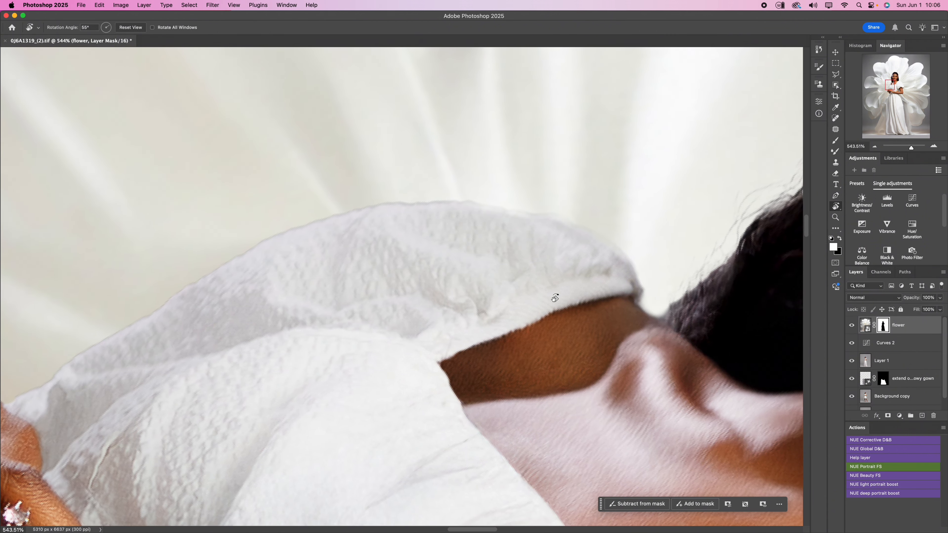
left_click_drag(563, 287, 557, 184)
key("b")
left_click_drag(463, 176, 487, 276)
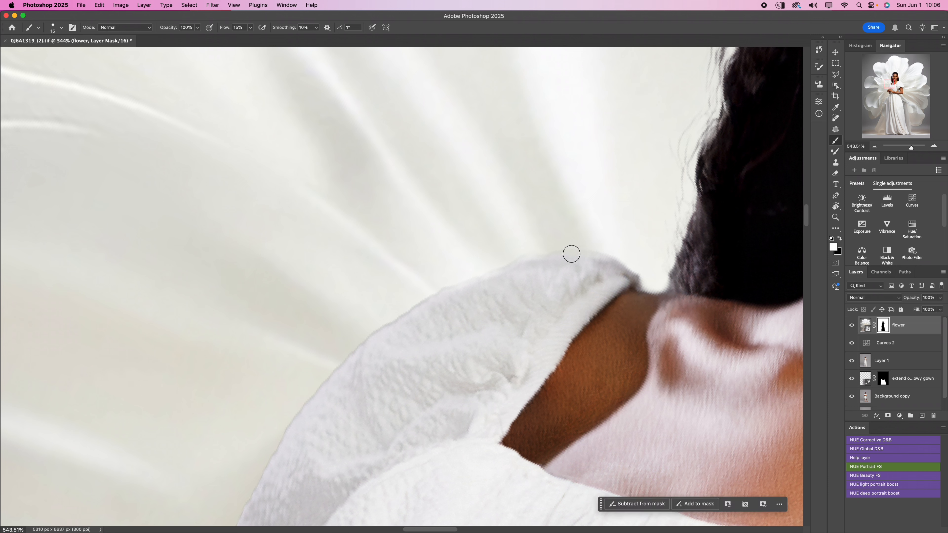
mouse_move(445, 306)
left_mouse_down()
mouse_move(537, 269)
mouse_move(511, 276)
mouse_move(601, 261)
mouse_move(609, 269)
left_mouse_up()
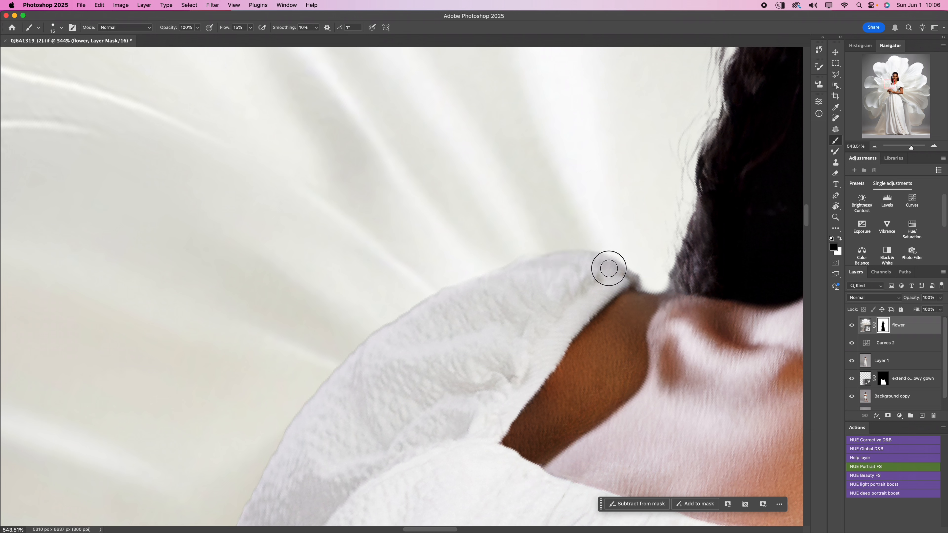
- Paint white on the flower mask down the opposite sleeve's outer edge toward the clasped hands
mouse_move(471, 305)
left_mouse_down()
mouse_move(539, 268)
mouse_move(559, 243)
mouse_move(589, 241)
mouse_move(553, 237)
left_mouse_up()
mouse_move(374, 313)
left_mouse_down()
mouse_move(386, 308)
mouse_move(349, 332)
mouse_move(427, 285)
mouse_move(299, 392)
mouse_move(319, 364)
mouse_move(284, 413)
mouse_move(342, 351)
mouse_move(320, 369)
mouse_move(514, 254)
mouse_move(570, 259)
mouse_move(567, 284)
left_mouse_up()
key("space")
key("r")
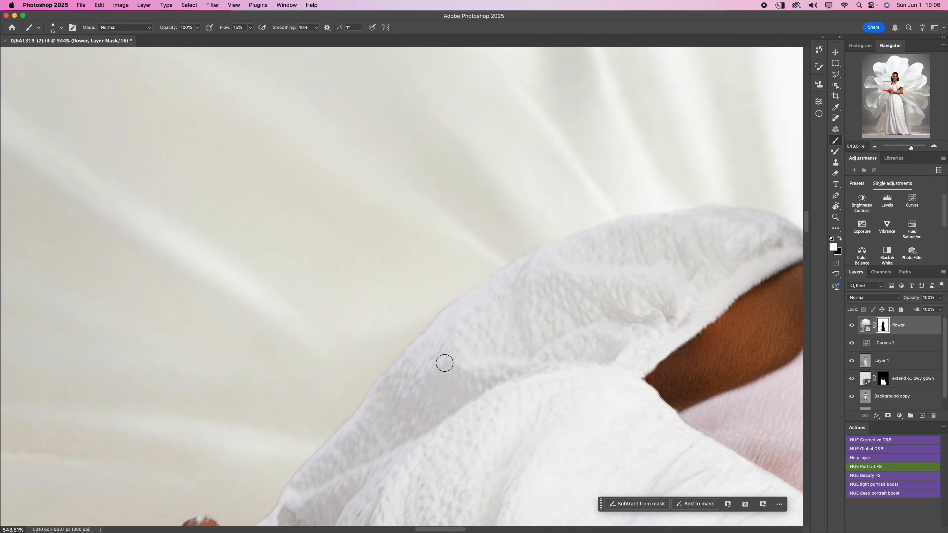
key("space")
left_click_drag(517, 324, 607, 263)
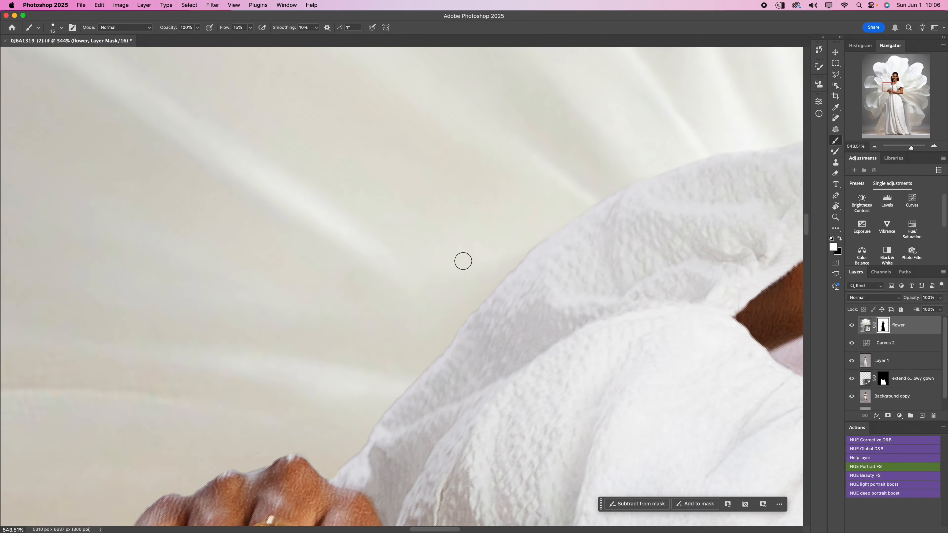
- Paint black on the flower mask along the top edge of the clasped hands' knuckles
mouse_move(381, 390)
left_mouse_down()
mouse_move(391, 388)
mouse_move(373, 413)
mouse_move(516, 250)
mouse_move(509, 265)
mouse_move(591, 197)
mouse_move(463, 309)
mouse_move(473, 296)
mouse_move(341, 462)
mouse_move(448, 334)
mouse_move(585, 202)
mouse_move(589, 208)
left_mouse_up()
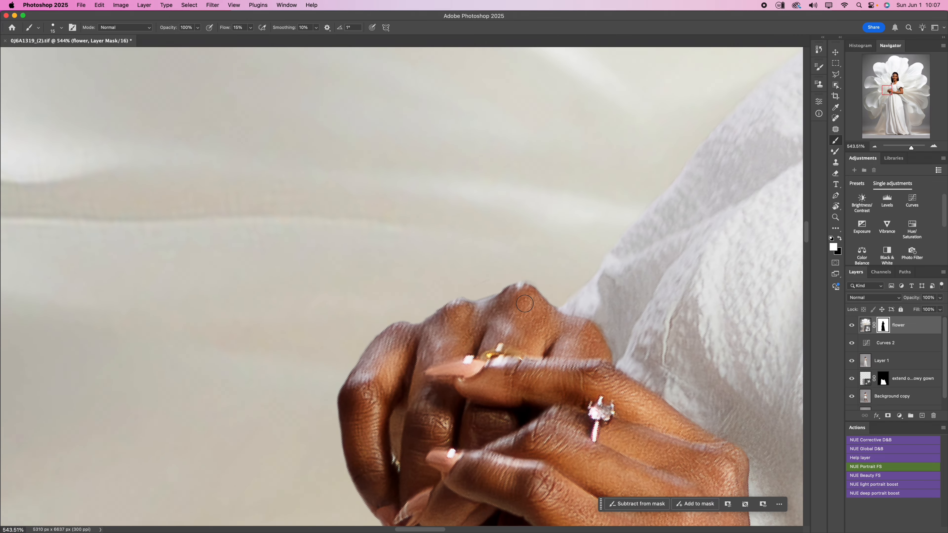
key("x")
mouse_move(483, 294)
left_mouse_down()
mouse_move(492, 282)
mouse_move(466, 284)
mouse_move(424, 309)
left_mouse_up()
- Examine the mask edge from the clasped hands down the side of the gown and reset the canvas rotation
left_click_drag(409, 424, 441, 181)
left_click_drag(488, 245, 582, 51)
left_click_drag(377, 288, 472, 229)
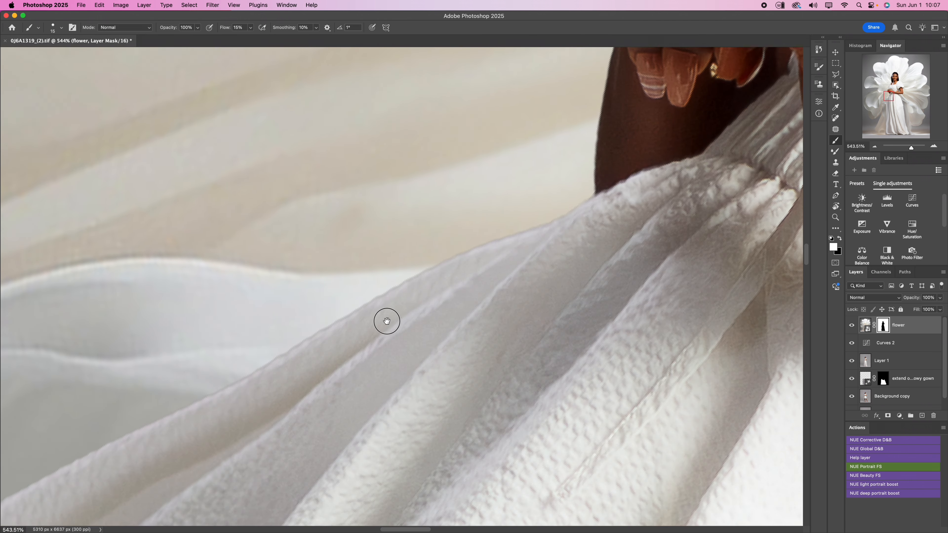
left_click_drag(385, 320, 510, 279)
key("r")
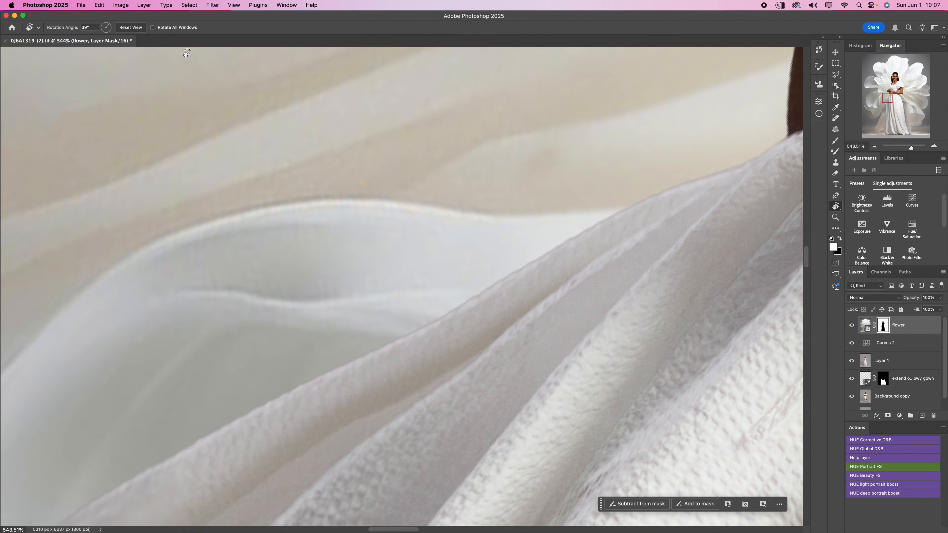
left_click(128, 30)
key("b")
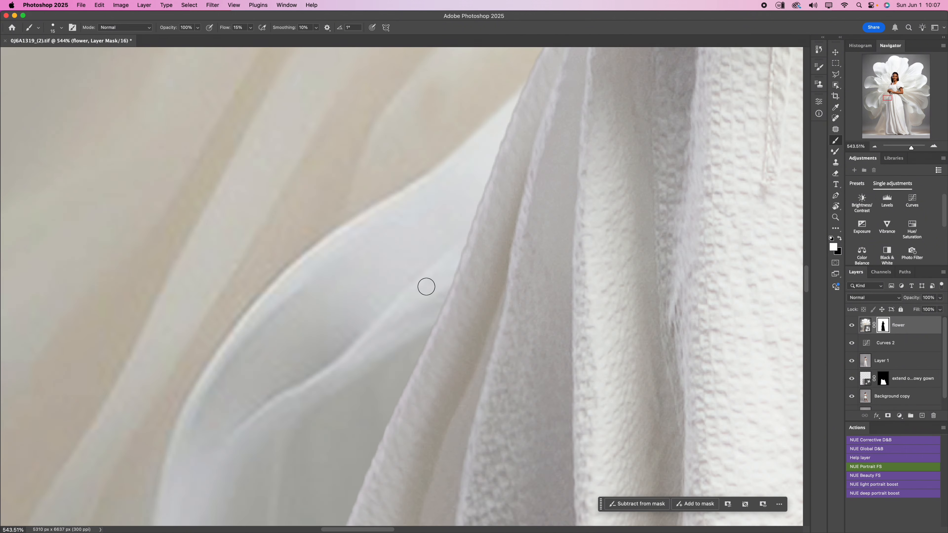
- Enlarge the brush to 900 px and paint black on the flower mask over the floor seam on both sides of the hem
scroll(426, 287, "down", 15)
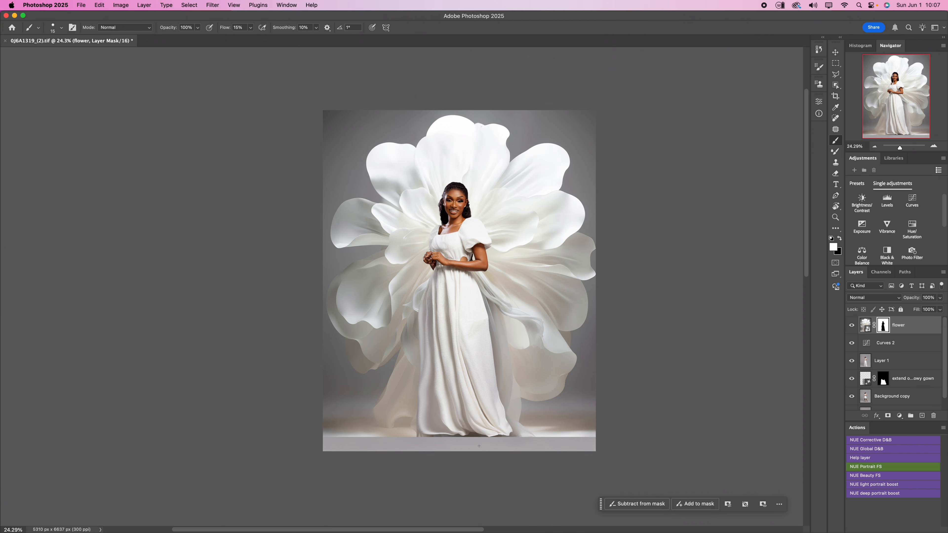
scroll(479, 446, "up", 5)
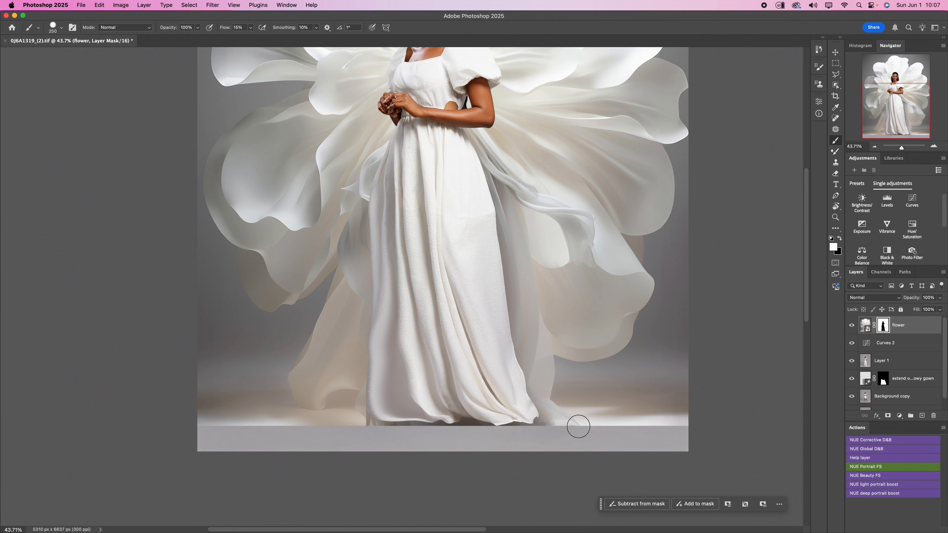
key("bracketright")
key("bracketright")
key("bracketright")
key("bracketright")
key("bracketright")
key("bracketright")
key("bracketright")
key("x")
mouse_move(540, 468)
left_mouse_down()
mouse_move(635, 456)
mouse_move(639, 469)
left_mouse_up()
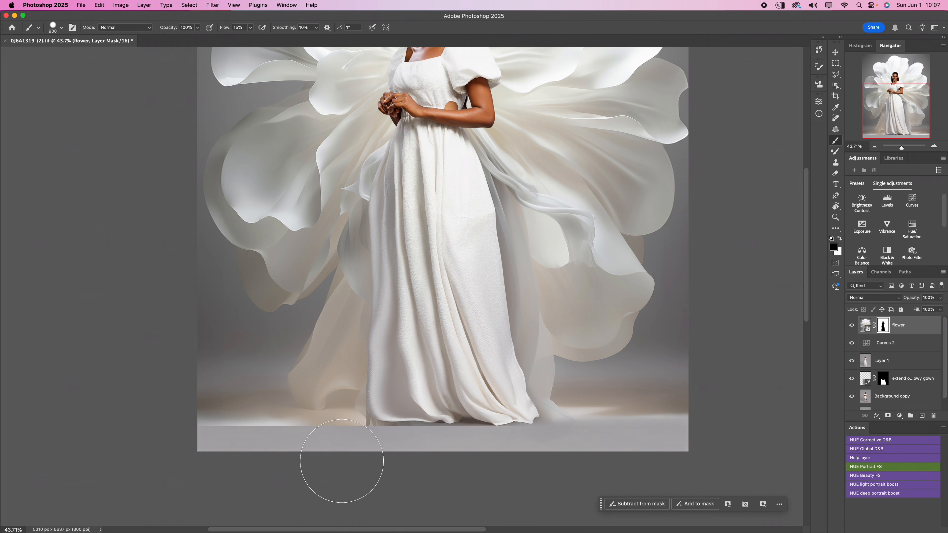
mouse_move(339, 466)
left_mouse_down()
mouse_move(487, 470)
mouse_move(202, 465)
left_mouse_up()
mouse_move(410, 462)
left_mouse_down()
mouse_move(194, 455)
mouse_move(216, 443)
mouse_move(209, 451)
mouse_move(416, 455)
mouse_move(428, 442)
mouse_move(296, 455)
mouse_move(248, 452)
mouse_move(241, 443)
mouse_move(155, 444)
mouse_move(202, 457)
mouse_move(656, 440)
mouse_move(659, 450)
mouse_move(640, 467)
mouse_move(306, 450)
mouse_move(253, 457)
mouse_move(264, 448)
mouse_move(258, 436)
mouse_move(179, 448)
mouse_move(422, 475)
mouse_move(572, 445)
mouse_move(690, 451)
left_mouse_up()
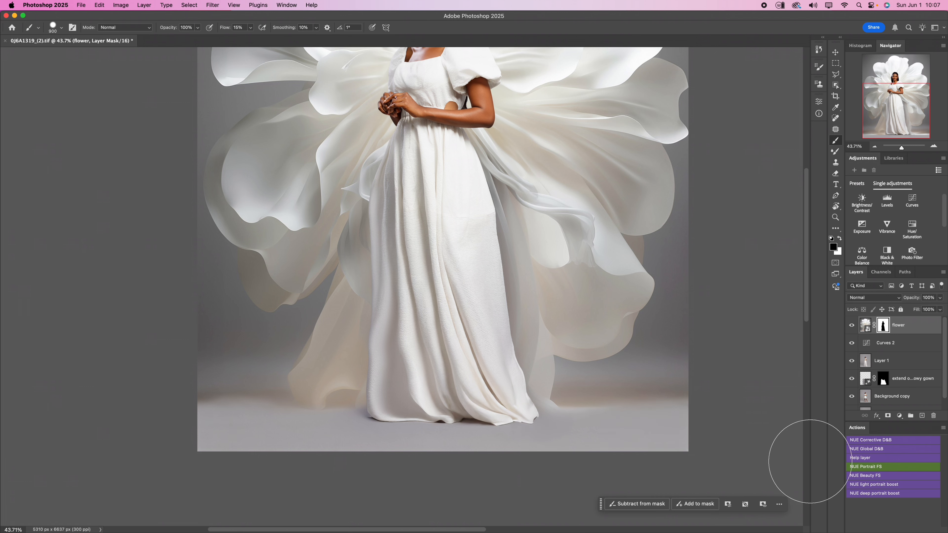
- Stamp all visible layers into a new layer above the flower layer and activate the Patch tool
scroll(652, 418, "down", 5)
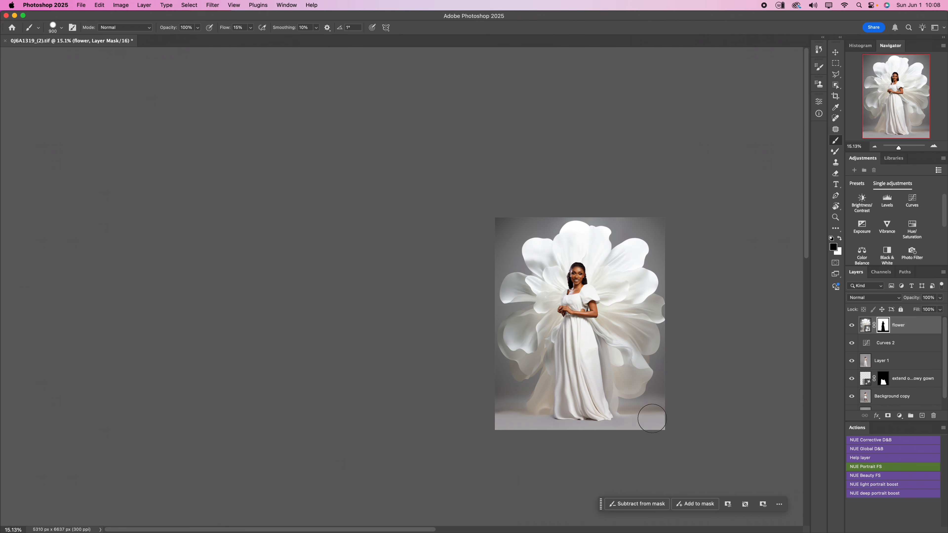
scroll(671, 433, "up", 4)
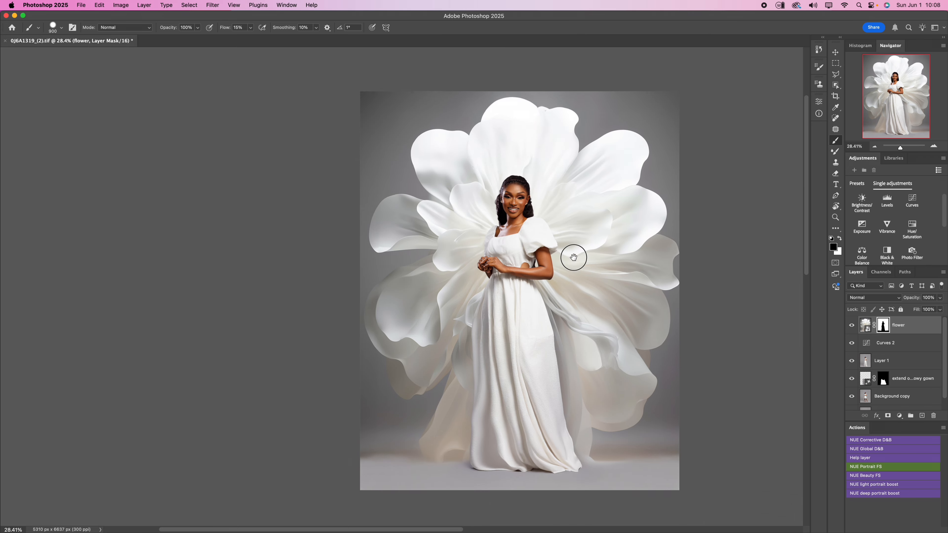
scroll(576, 258, "right", 2)
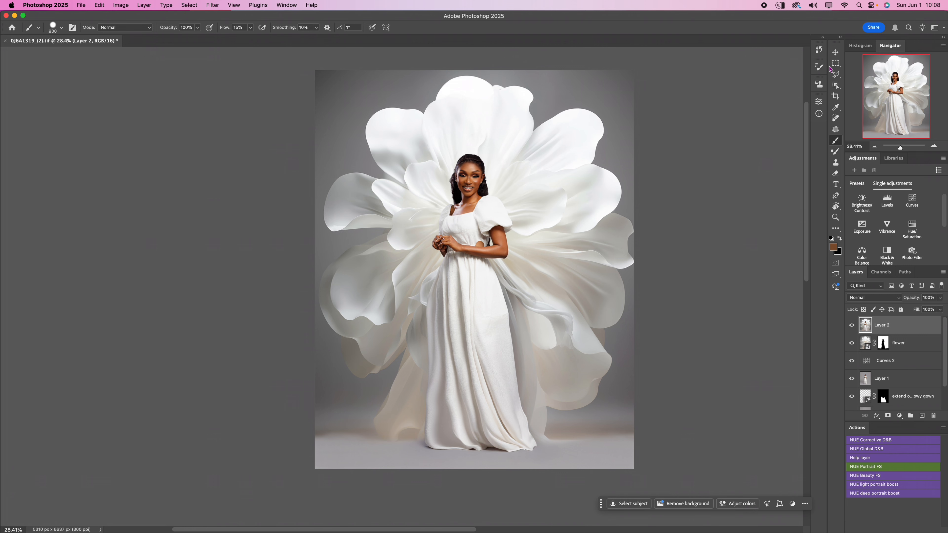
left_click(836, 129)
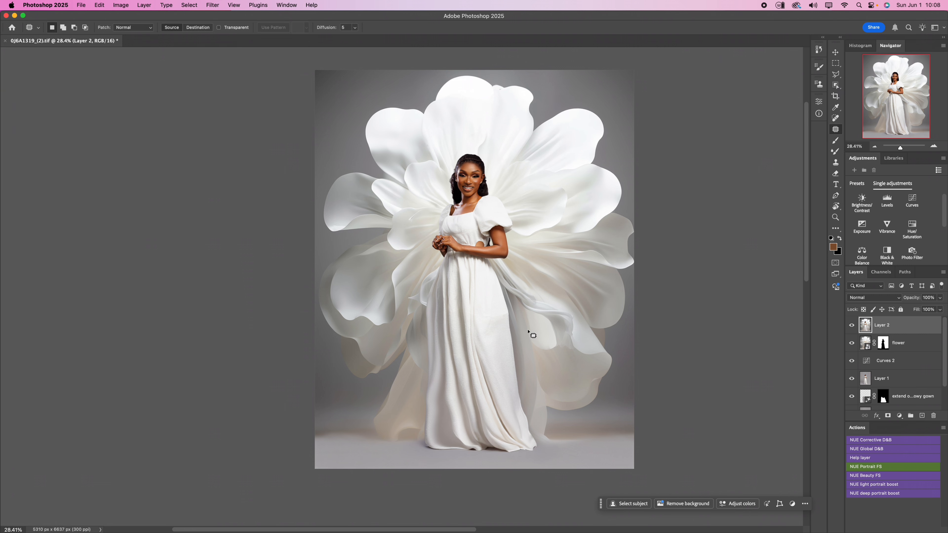
- Select the floor band and the bottom of the gown across the full image width and generate a Generative Fill without a prompt
scroll(528, 332, "up", 3)
left_click_drag(458, 365, 480, 198)
left_click_drag(428, 296, 378, 299)
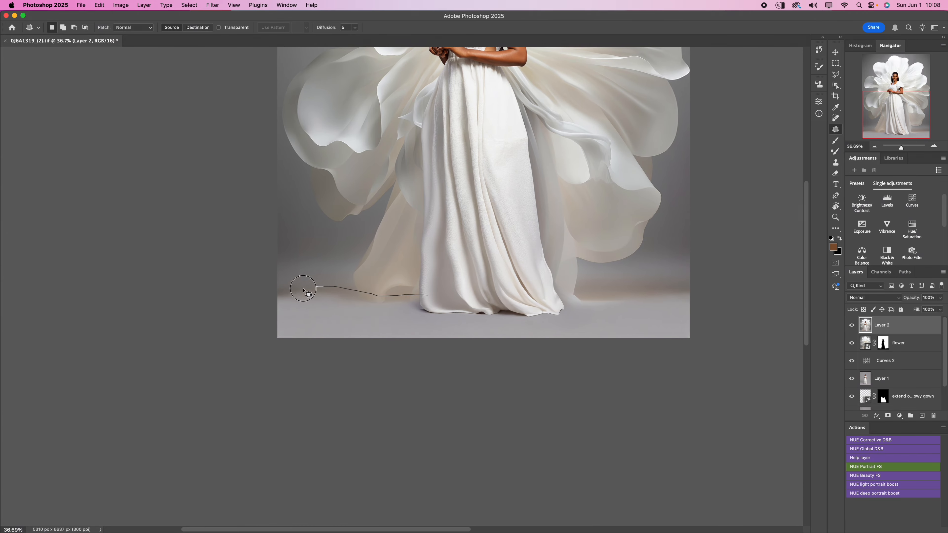
left_click_drag(707, 286, 606, 293)
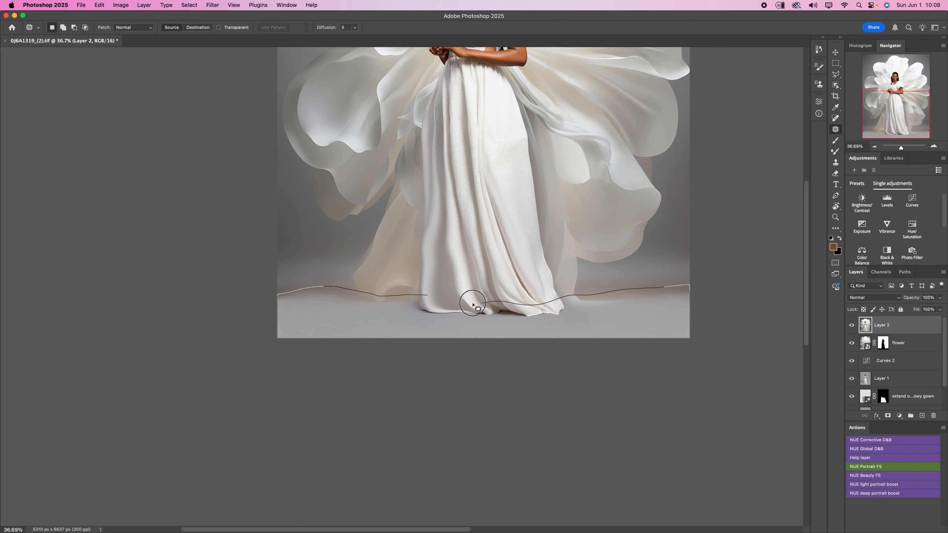
left_click_drag(473, 305, 472, 303)
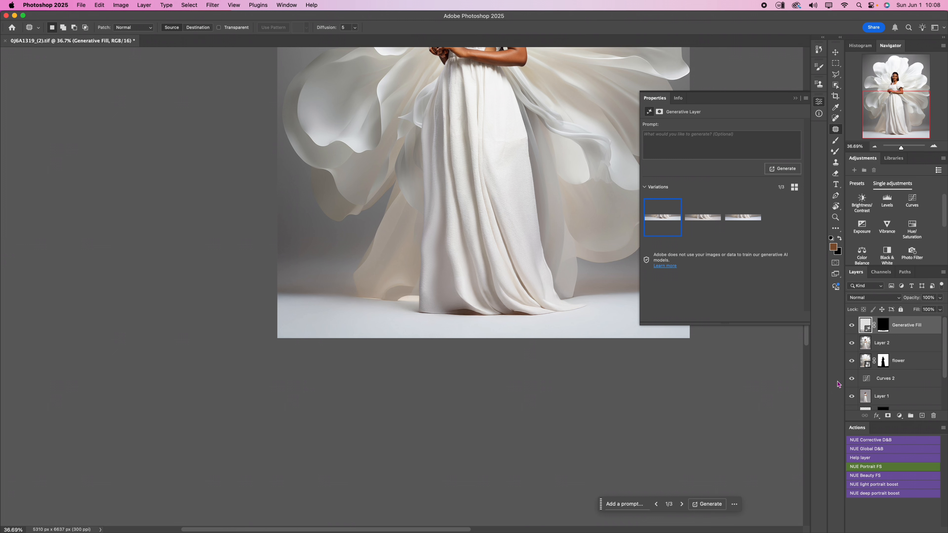
- Compare the three generated floor and hem variations on the gown and apply the second one
left_click(701, 225)
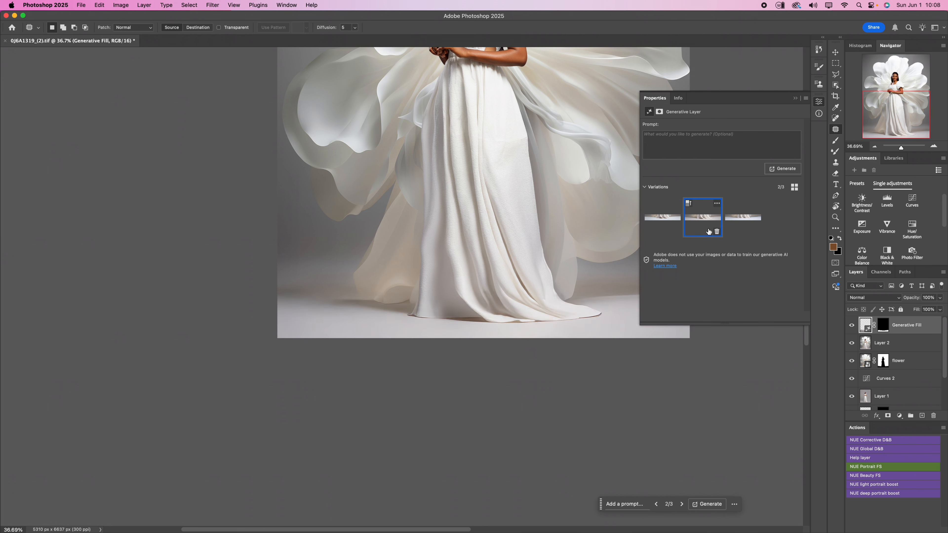
left_click(741, 223)
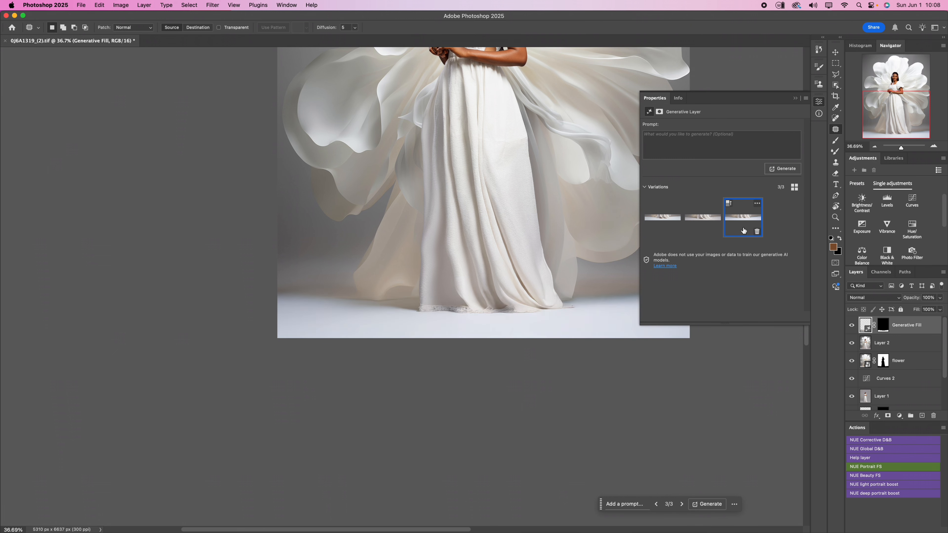
left_click(703, 232)
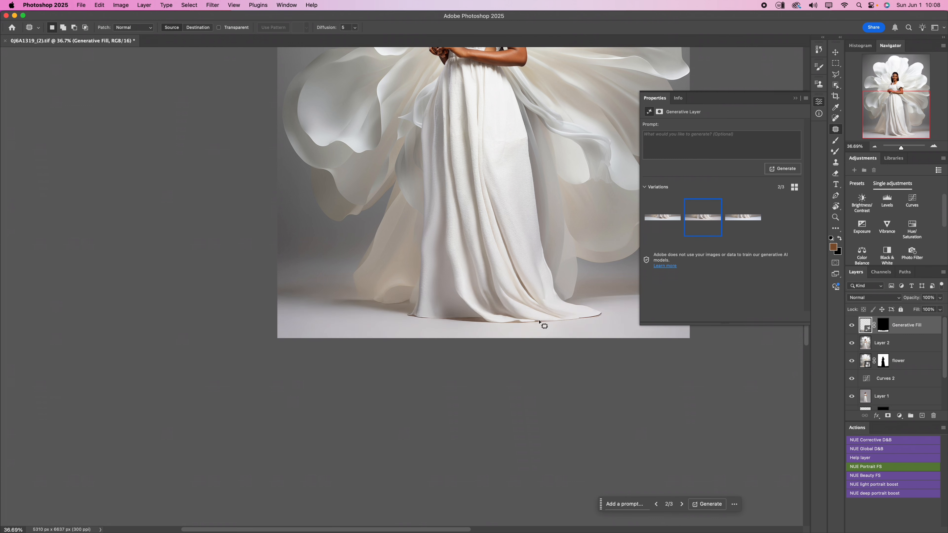
scroll(440, 377, "down", 5)
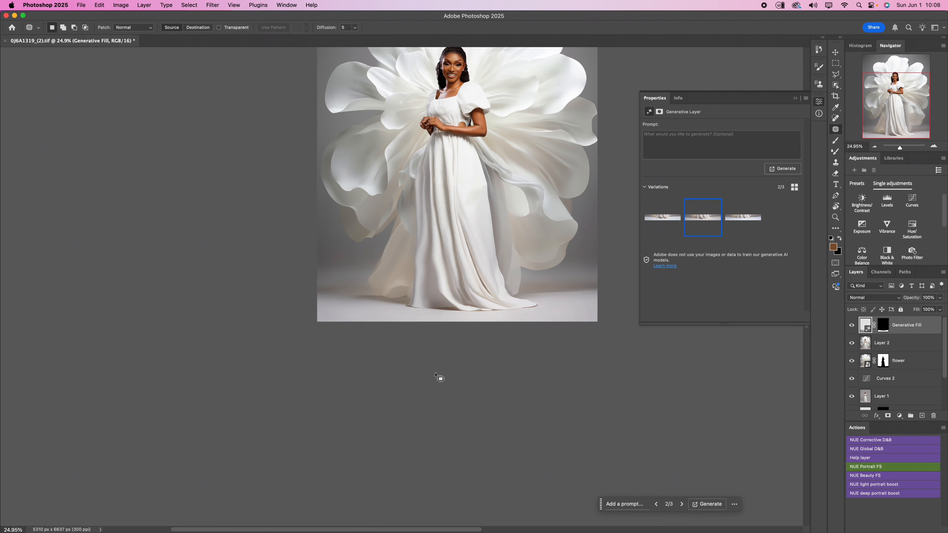
scroll(428, 285, "up", 5)
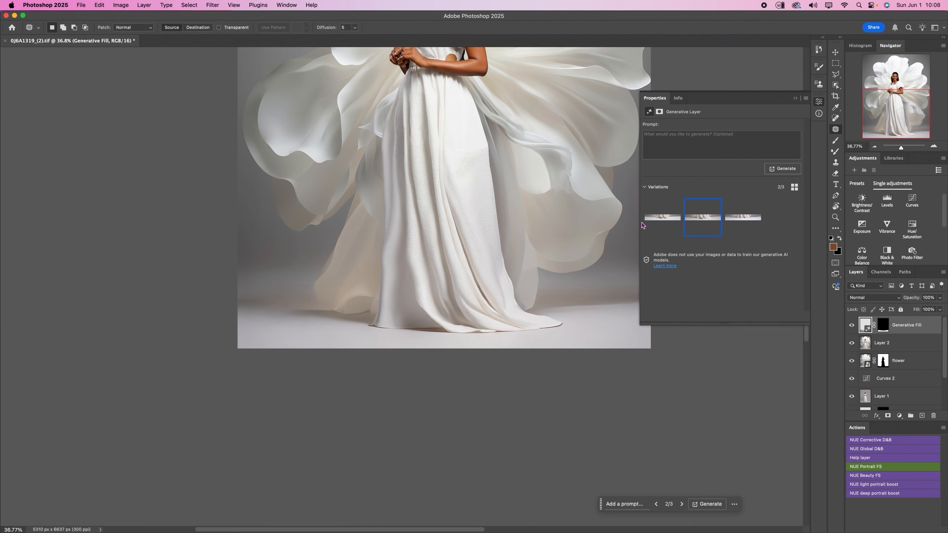
- Generate similar variations based on the second floor and hem variation
left_click(716, 204)
left_click(736, 208)
scroll(489, 462, "down", 5)
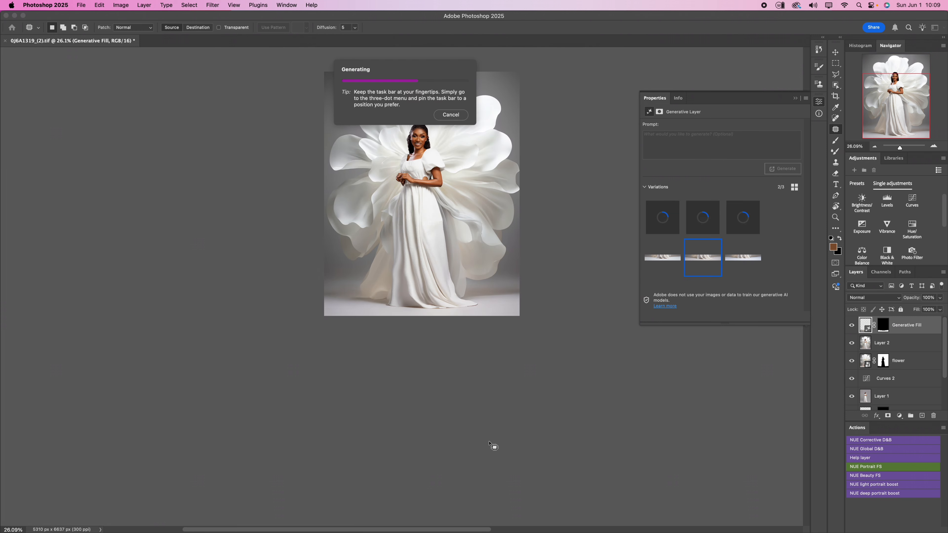
scroll(396, 176, "up", 3)
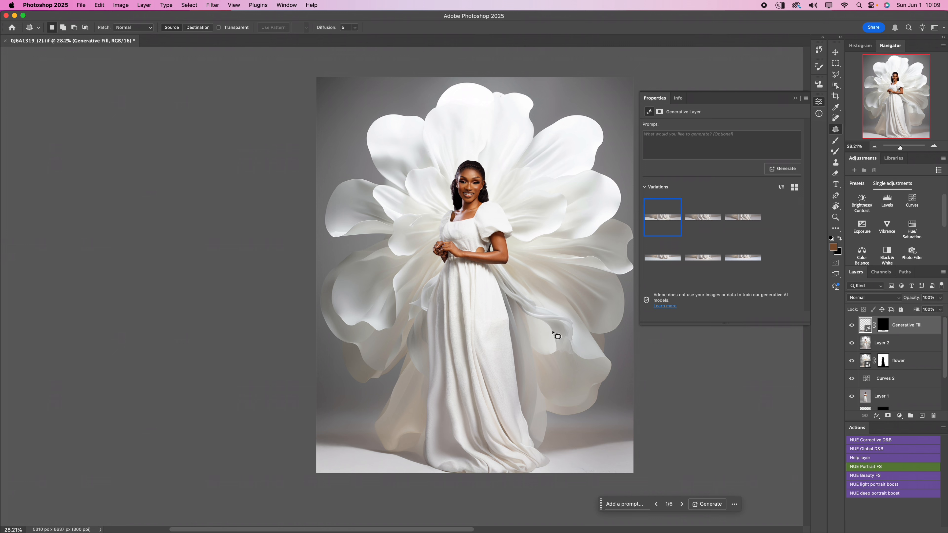
- Compare the new hem variations with the earlier ones and apply the fifth of the six
left_click(702, 223)
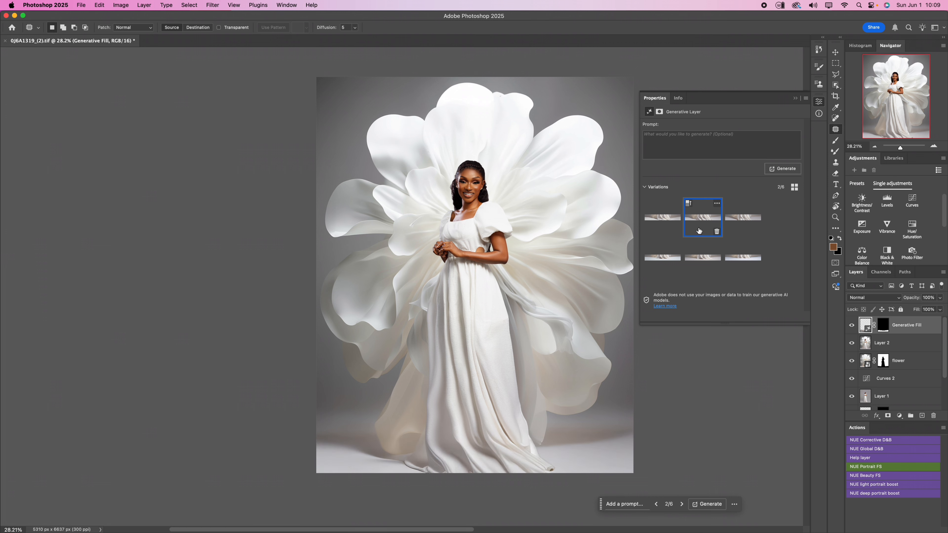
left_click(727, 225)
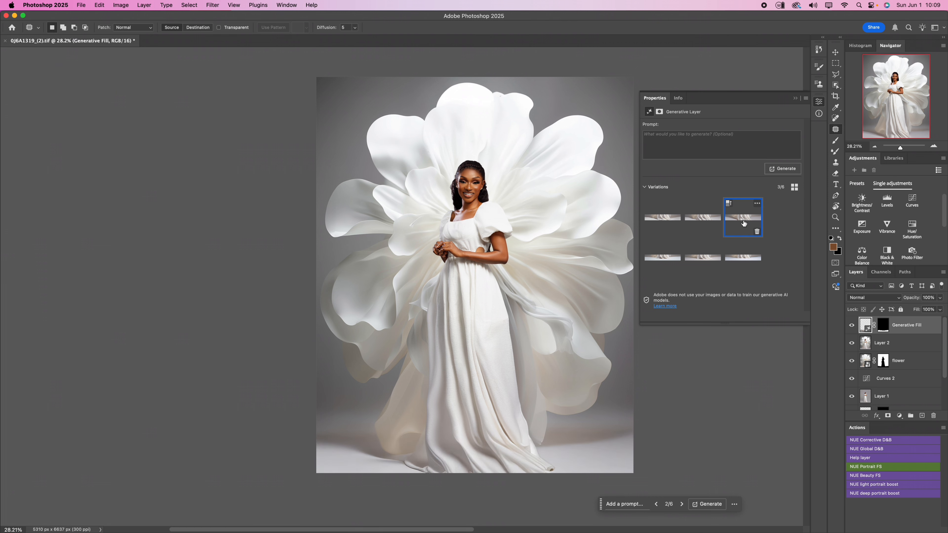
left_click(698, 225)
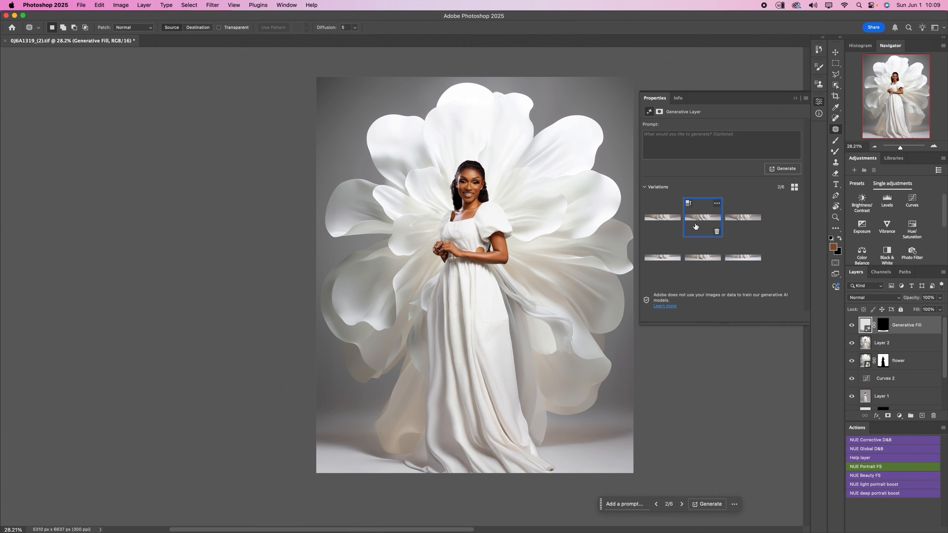
left_click(700, 262)
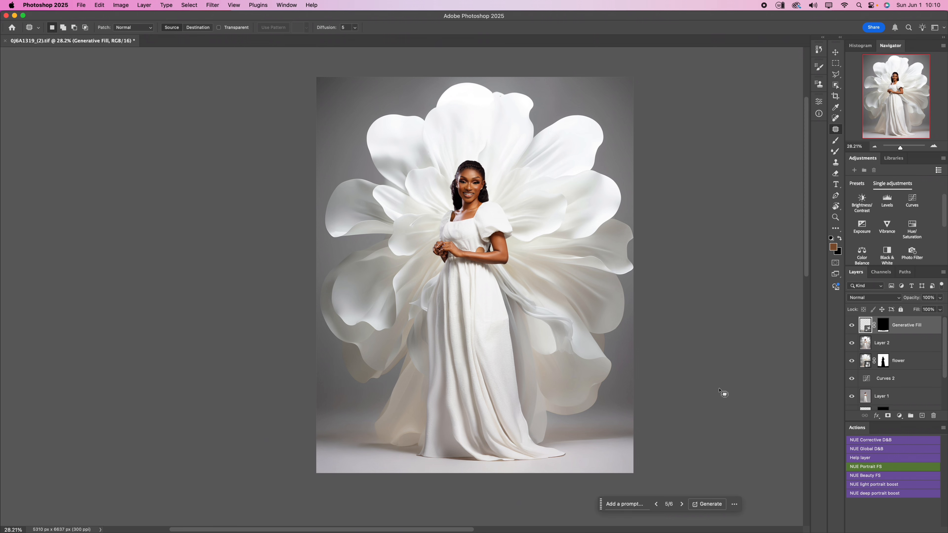
- Stamp all visible layers into a new layer above the Generative Fill layer and open it in the Liquify filter
key("shift+alt+super+e")
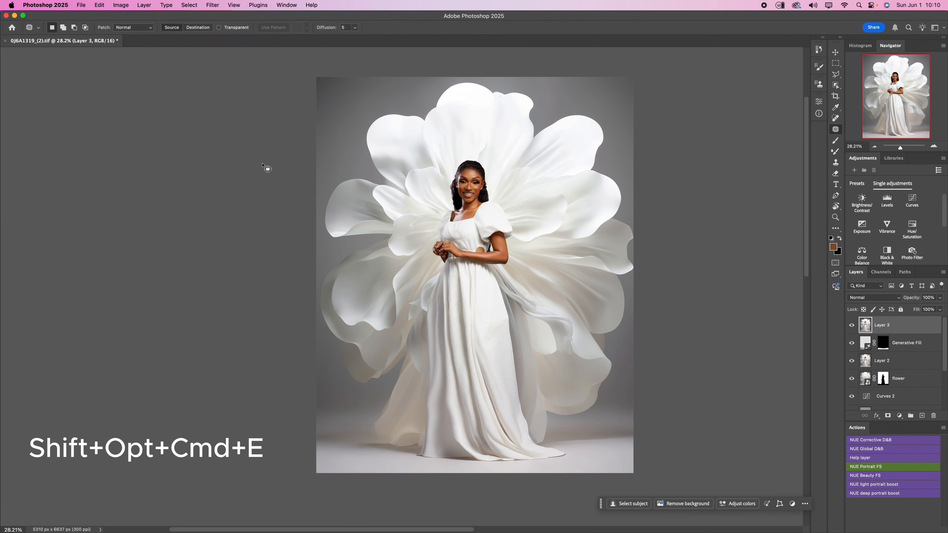
left_click(212, 5)
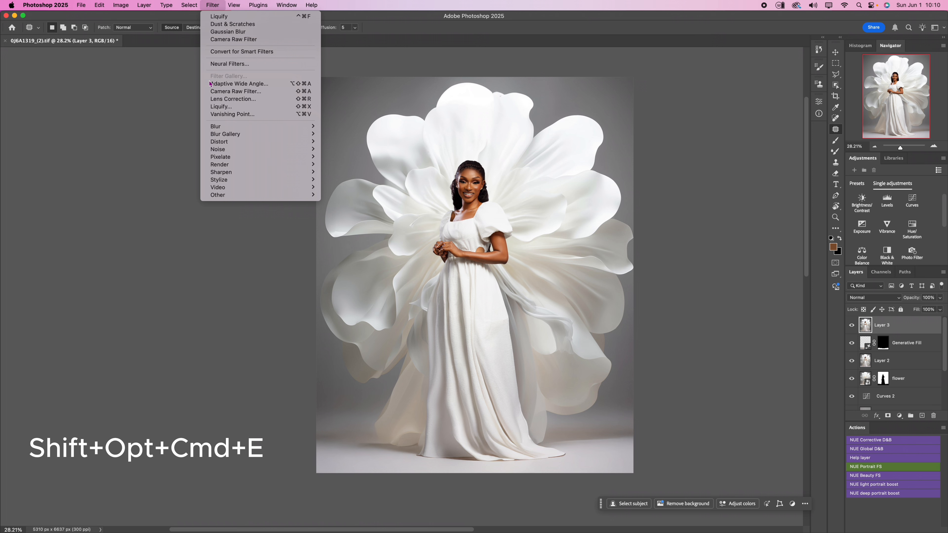
left_click(223, 107)
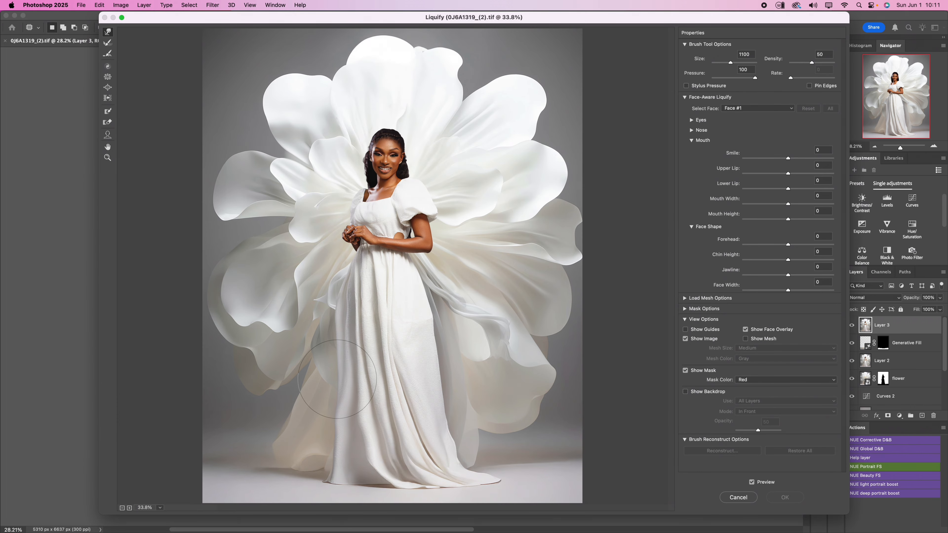
- Push the lower left edge of the gown slightly outward in Liquify with the 1100 px Forward Warp brush
left_click_drag(332, 392, 335, 339)
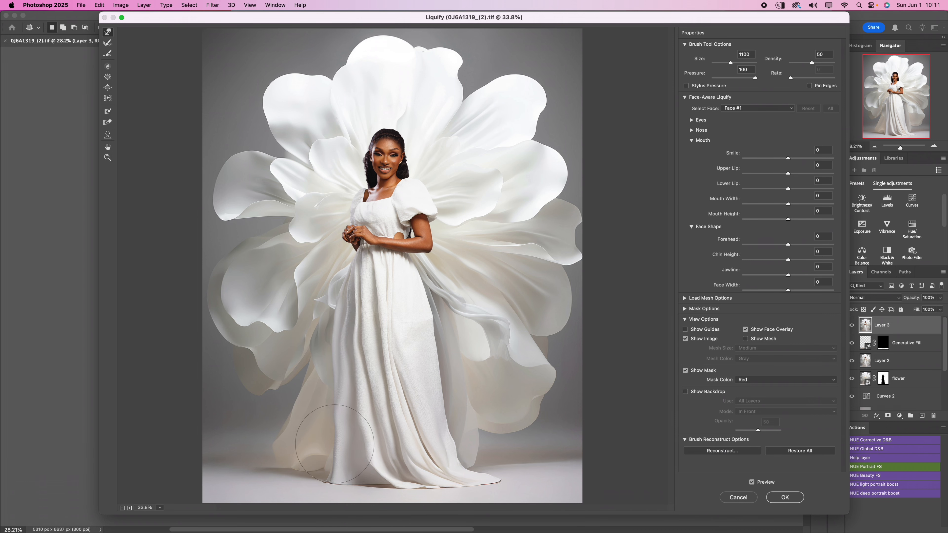
mouse_move(335, 444)
left_mouse_down()
mouse_move(322, 465)
mouse_move(323, 448)
left_mouse_up()
key("bracketleft")
key("bracketleft")
key("bracketleft")
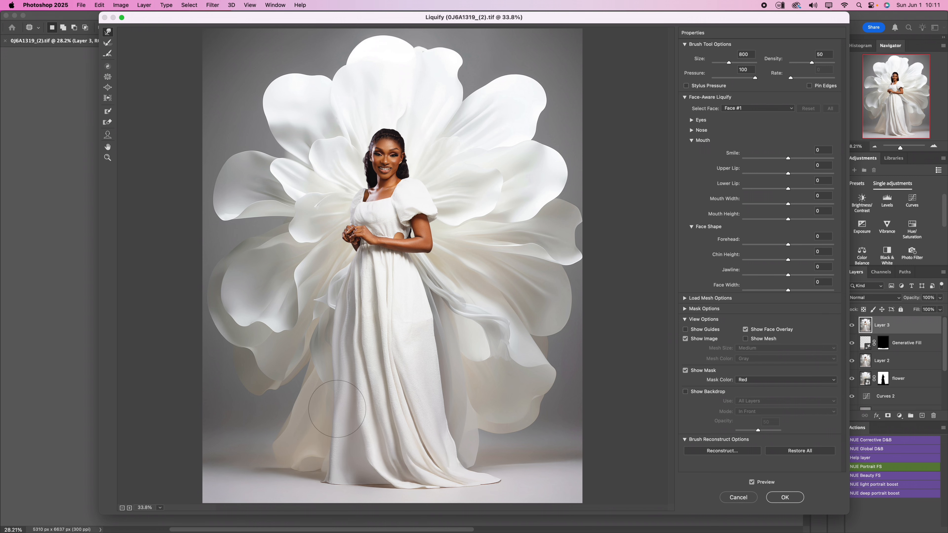
key("bracketright")
key("bracketright")
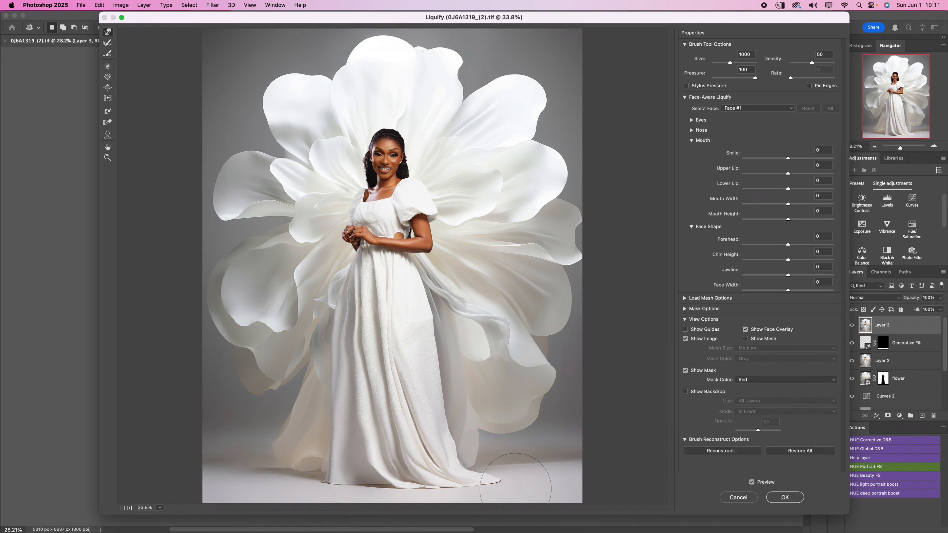
- Pull the trailing right end of the gown's hem inward in Liquify, starting with an 800 px brush
key("bracketleft")
left_click_drag(502, 483, 478, 485)
left_click_drag(489, 480, 484, 481)
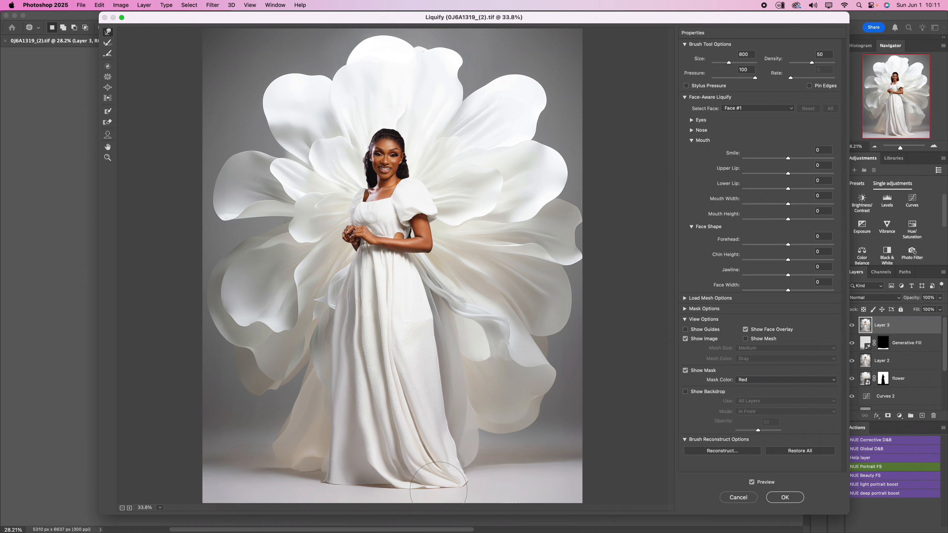
key("bracketright")
key("bracketright")
left_click_drag(392, 478, 366, 471)
left_click_drag(479, 475, 463, 473)
- Reduce the Liquify brush to about 500 px for finer work and apply the gown reshaping to the stamped layer
key("bracketleft")
key("bracketleft")
key("bracketleft")
key("bracketleft")
key("bracketleft")
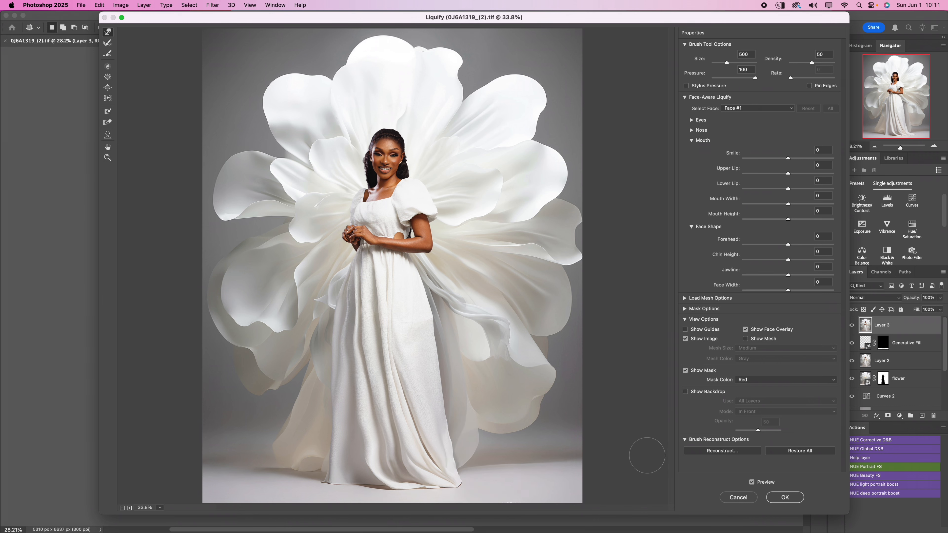
key("bracketright")
key("bracketright")
key("bracketleft")
key("bracketleft")
key("bracketleft")
left_click(793, 499)
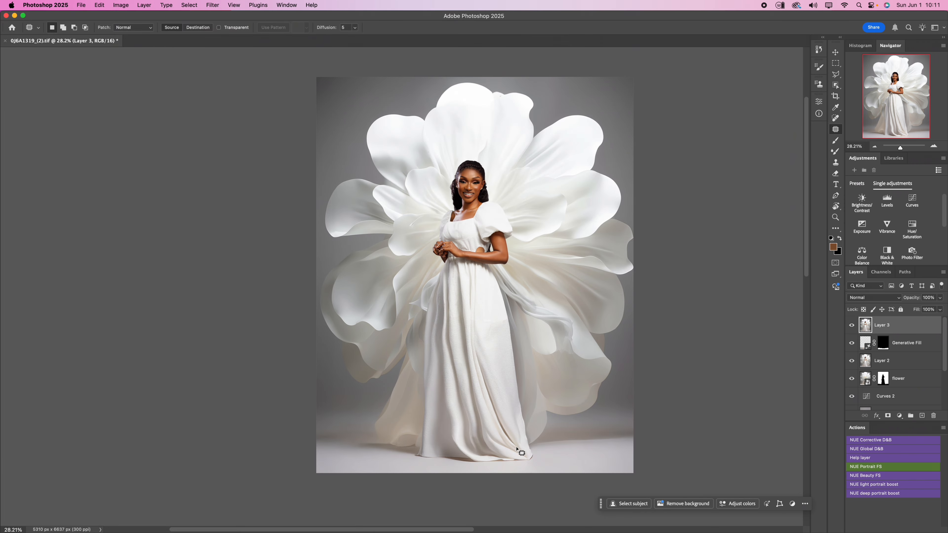
- Generate a Generative Fill without a prompt over the gown's lower right hem corner and compare its three variations
mouse_move(540, 449)
left_mouse_down()
mouse_move(522, 422)
mouse_move(502, 433)
mouse_move(486, 424)
mouse_move(482, 455)
mouse_move(492, 464)
mouse_move(542, 450)
left_mouse_up()
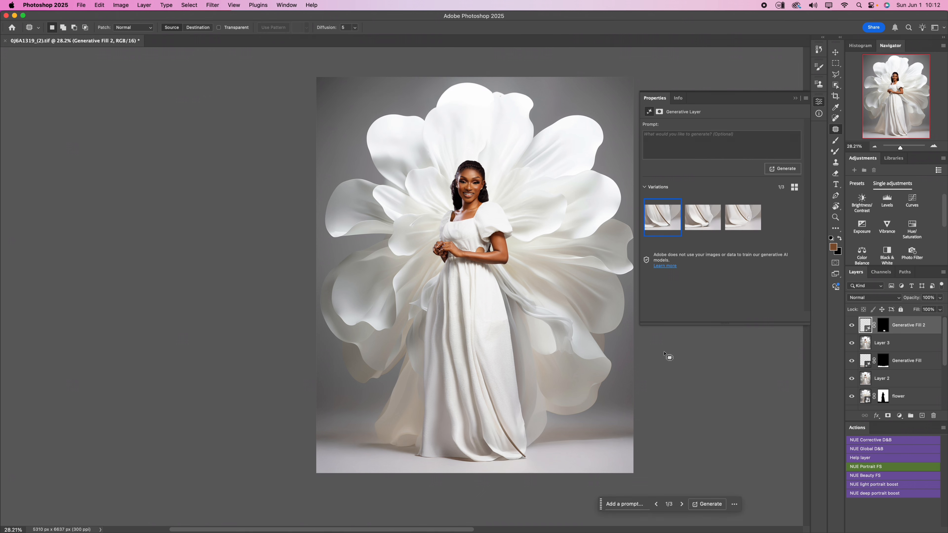
scroll(494, 442, "up", 5)
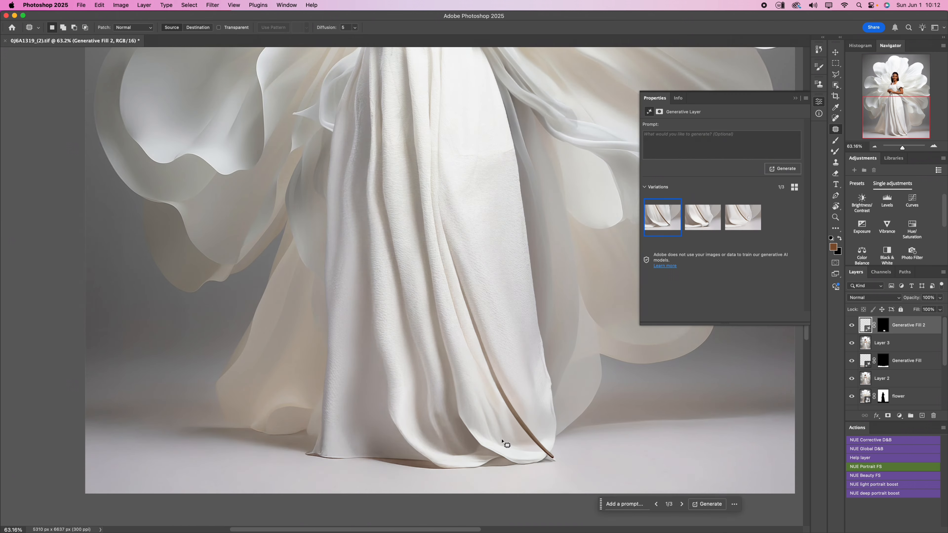
left_click(704, 223)
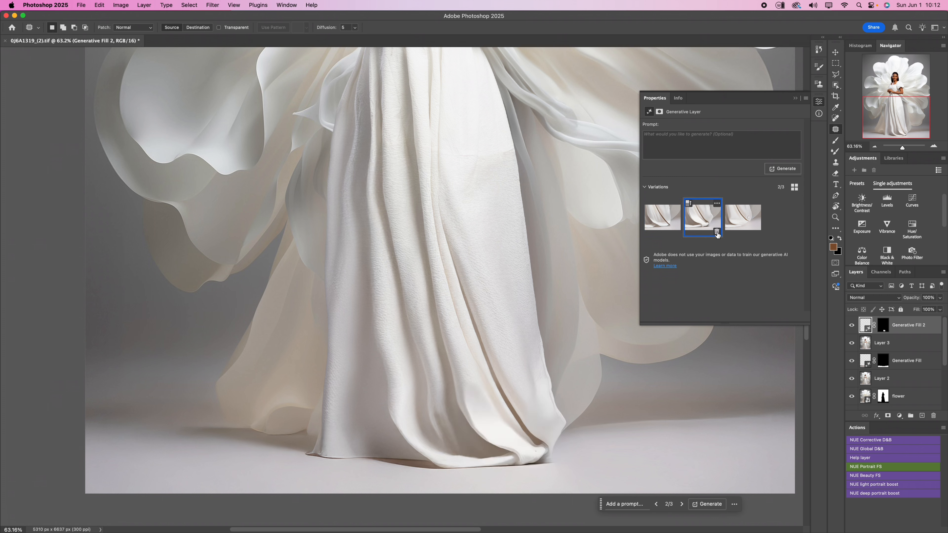
left_click(744, 227)
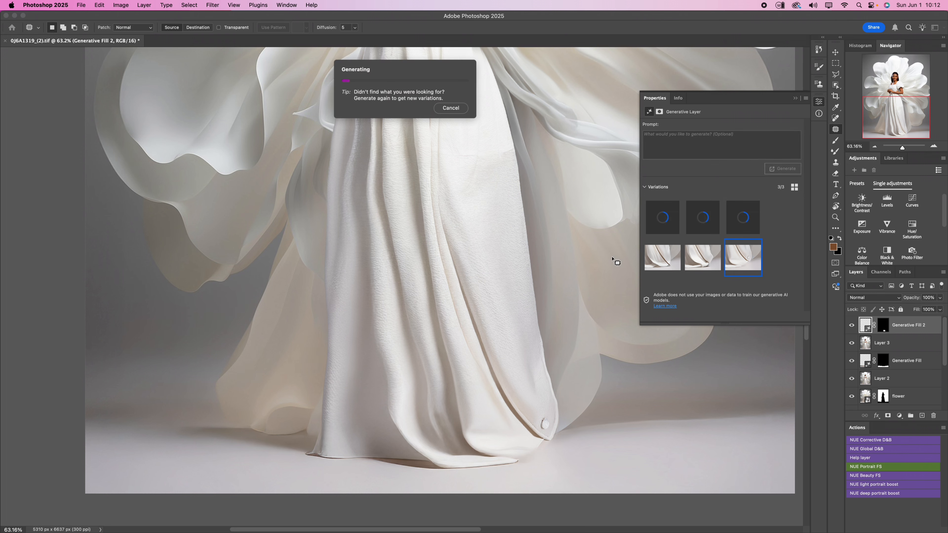
- Generate three more variations of the hem corner fill and preview the second and third of the six
scroll(416, 387, "down", 8)
scroll(417, 387, "up", 8)
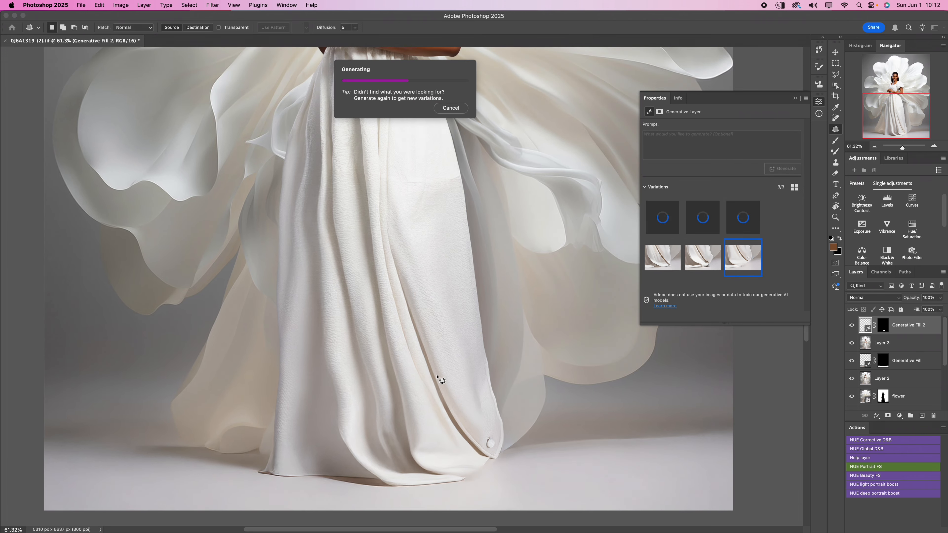
scroll(440, 378, "down", 6)
scroll(408, 395, "up", 2)
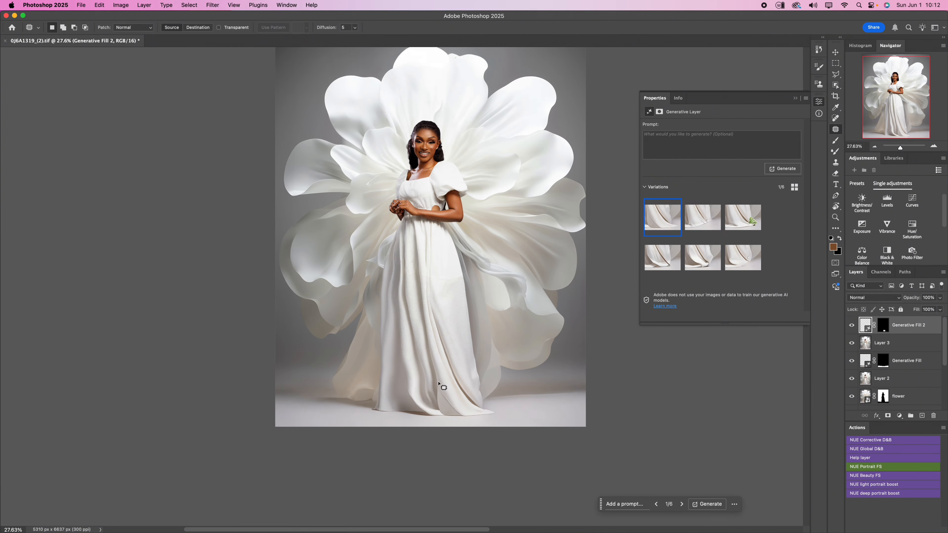
left_click(702, 218)
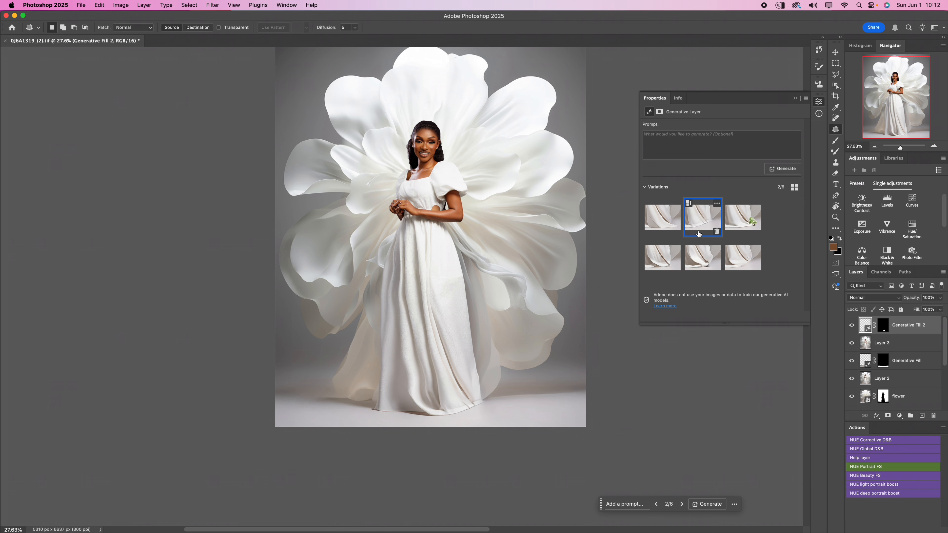
left_click(737, 214)
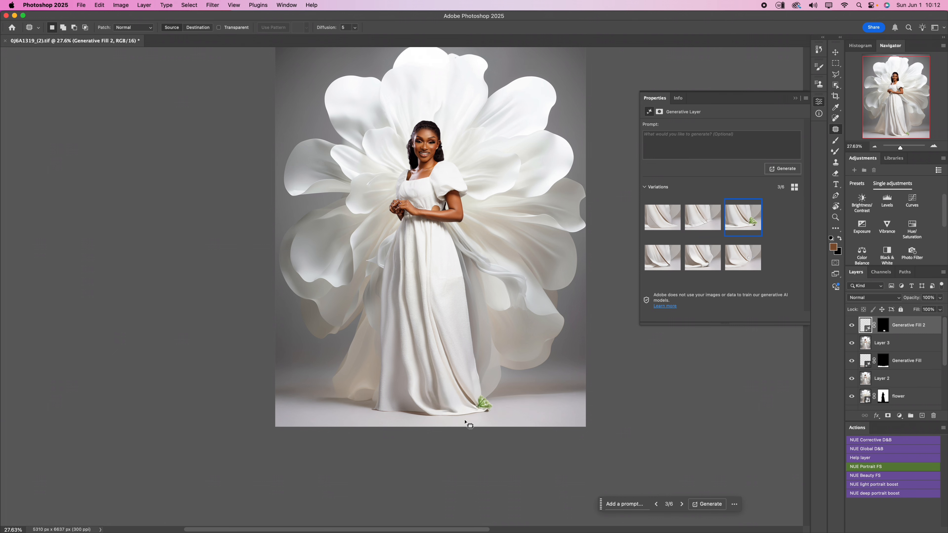
- Generate similar variations from the third hem corner variation, the one with the green sprig
scroll(474, 416, "up", 4)
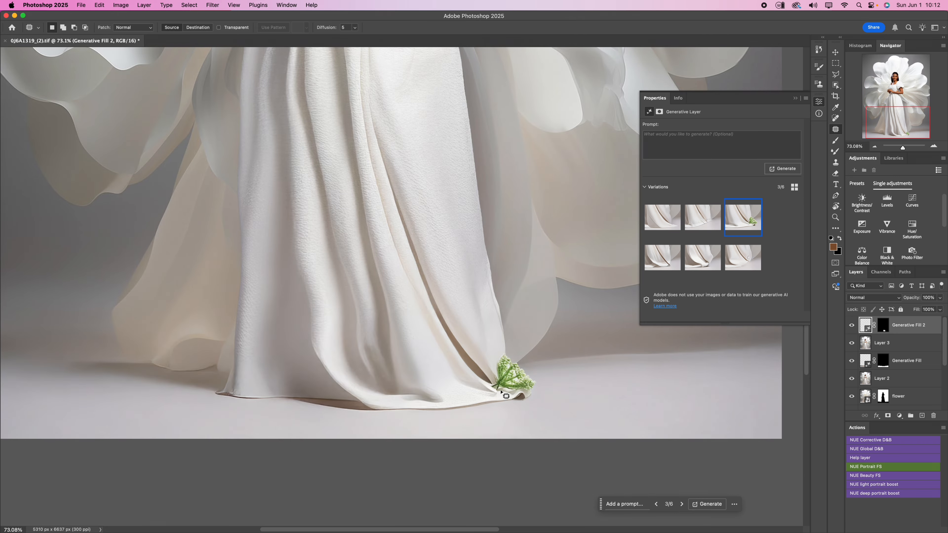
scroll(504, 391, "up", 3)
scroll(504, 391, "down", 5)
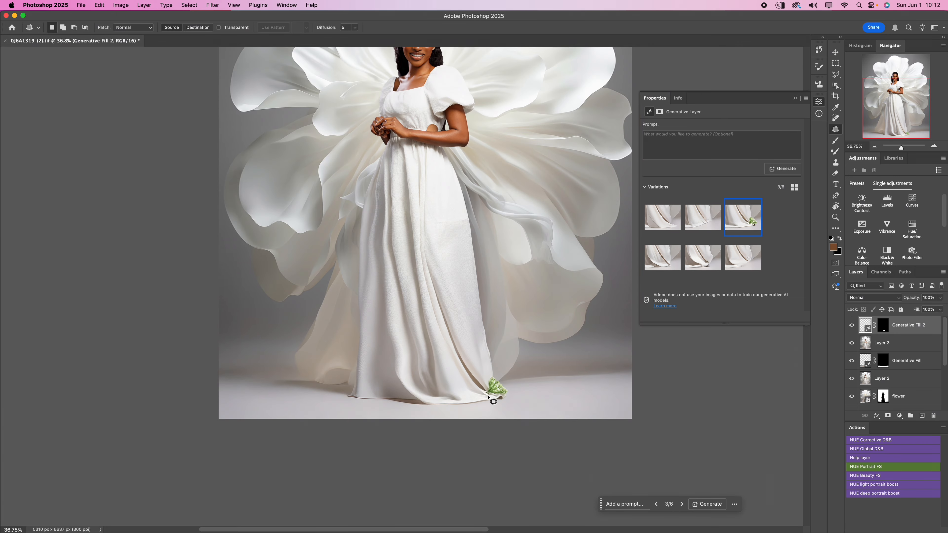
scroll(435, 410, "up", 1)
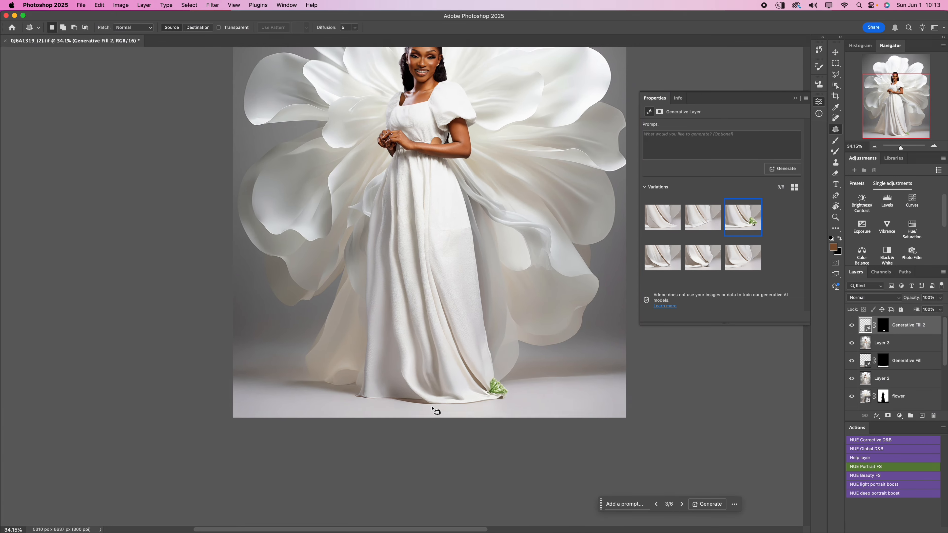
left_click(756, 205)
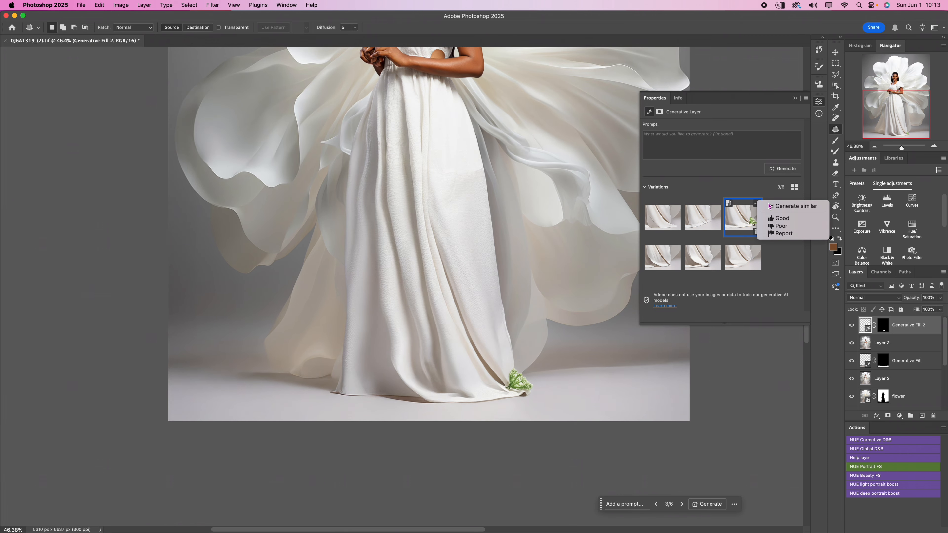
left_click(774, 206)
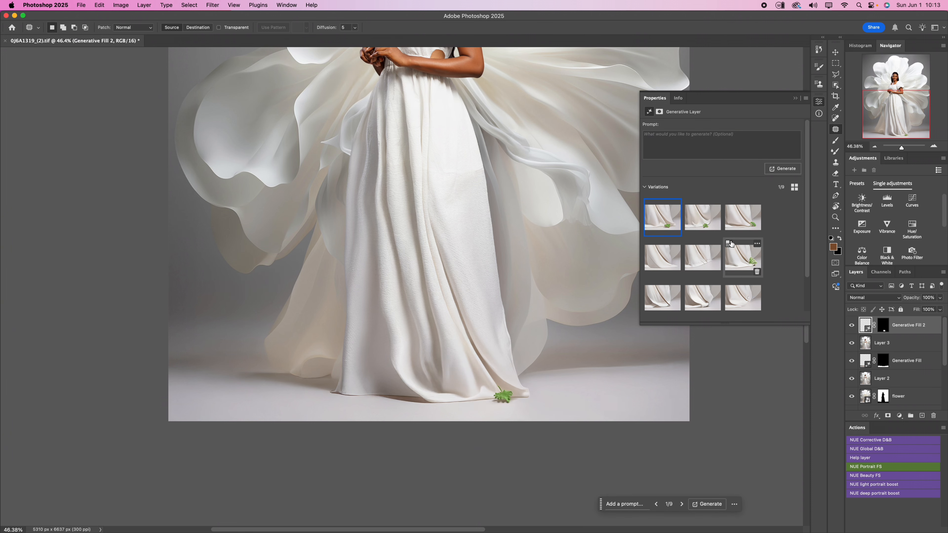
- Compare the newly generated hem corner variations and select the sixth of the nine, with the larger green sprig
left_click(701, 214)
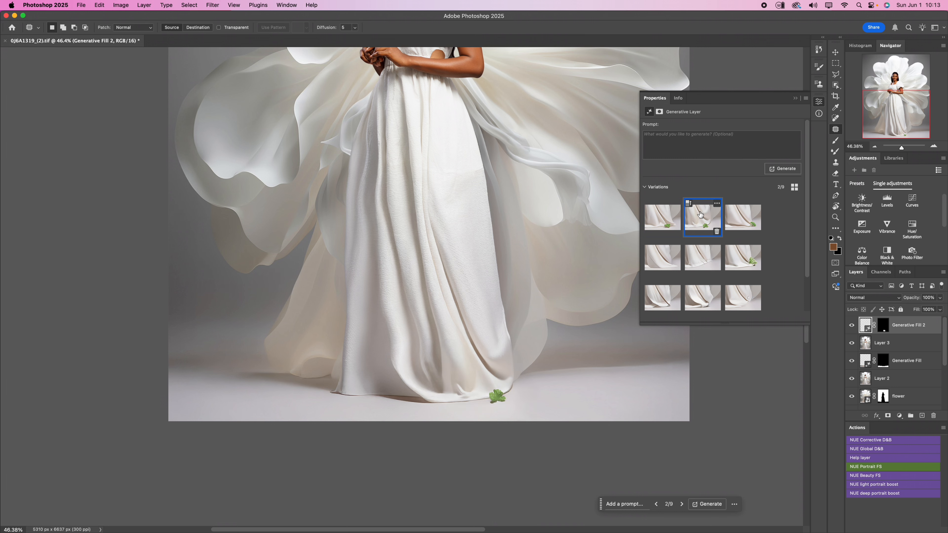
left_click(741, 226)
left_click(701, 229)
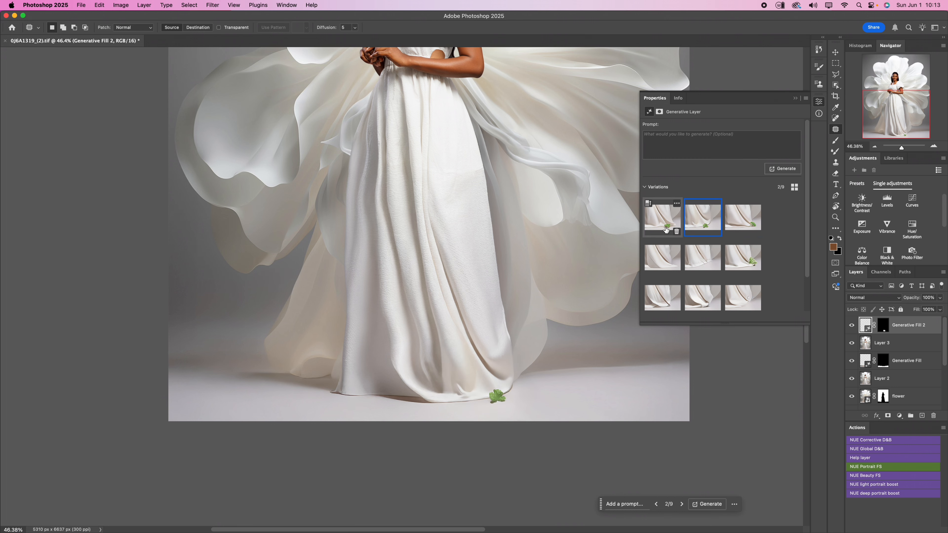
left_click(667, 225)
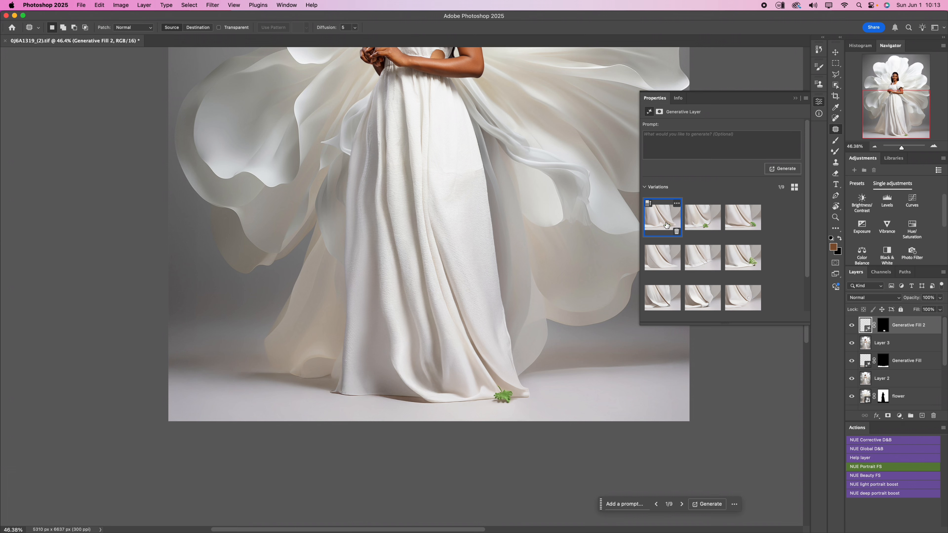
scroll(490, 373, "down", 3)
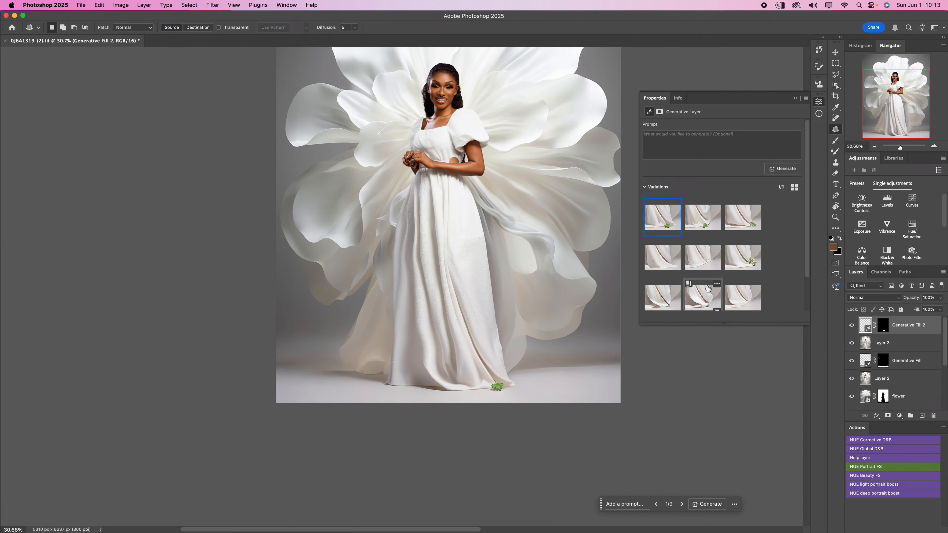
left_click(748, 262)
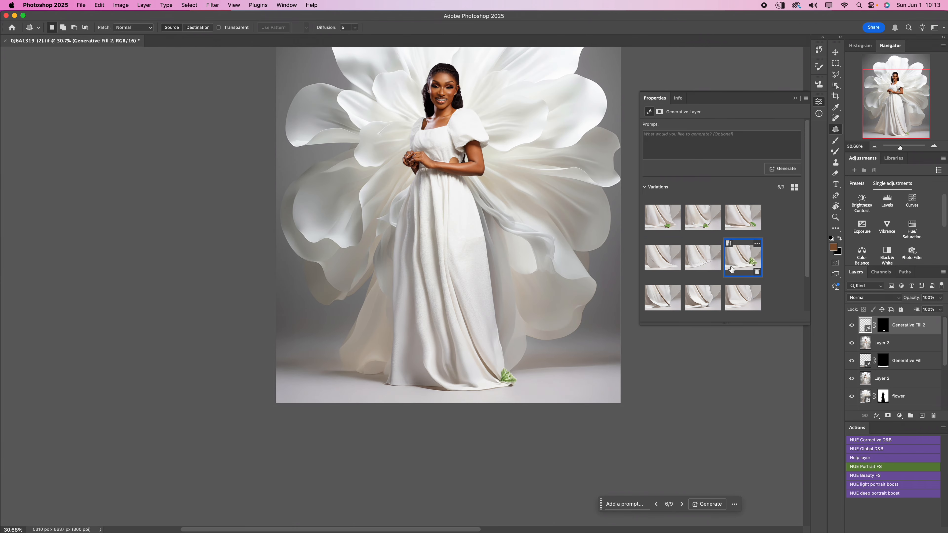
- Outline the green sprig at the gown's hem corner and run Generative Fill on it without a prompt
scroll(501, 388, "up", 10)
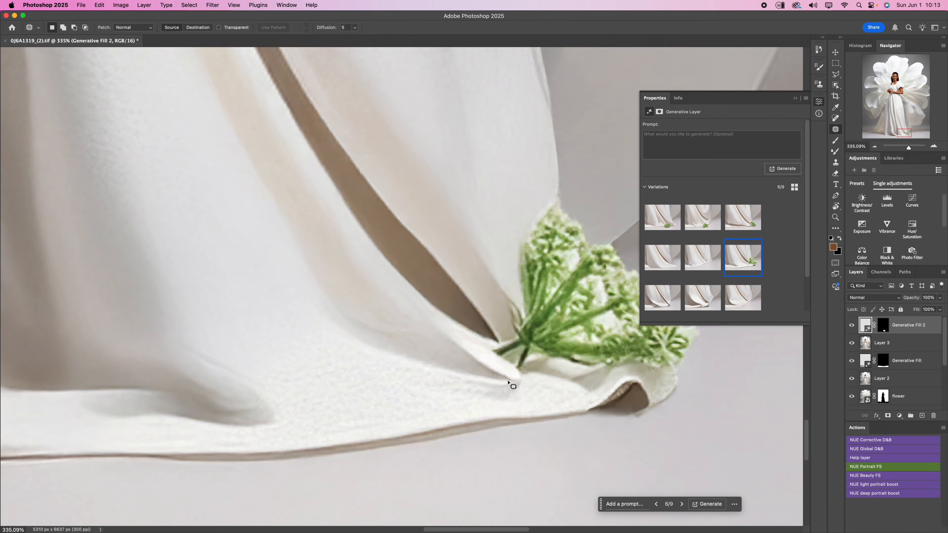
scroll(508, 383, "down", 6)
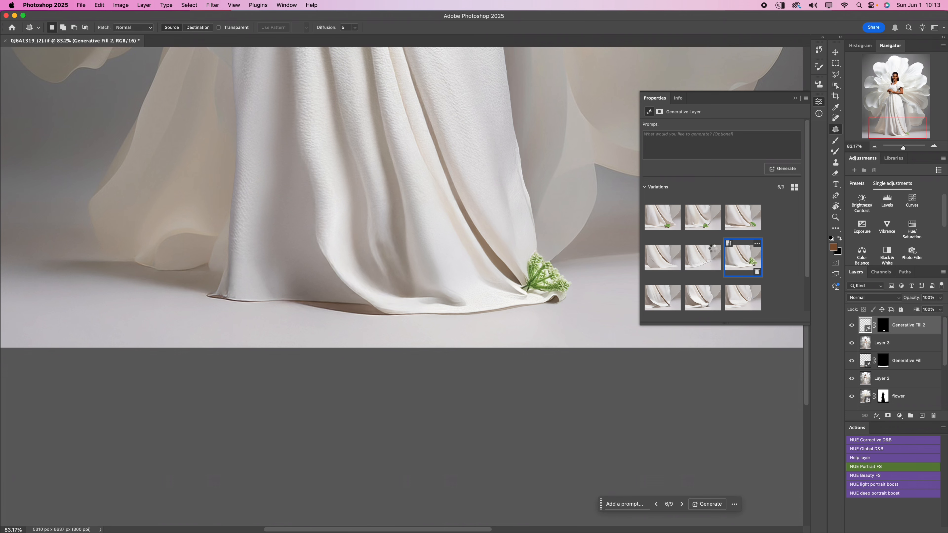
scroll(562, 267, "up", 5)
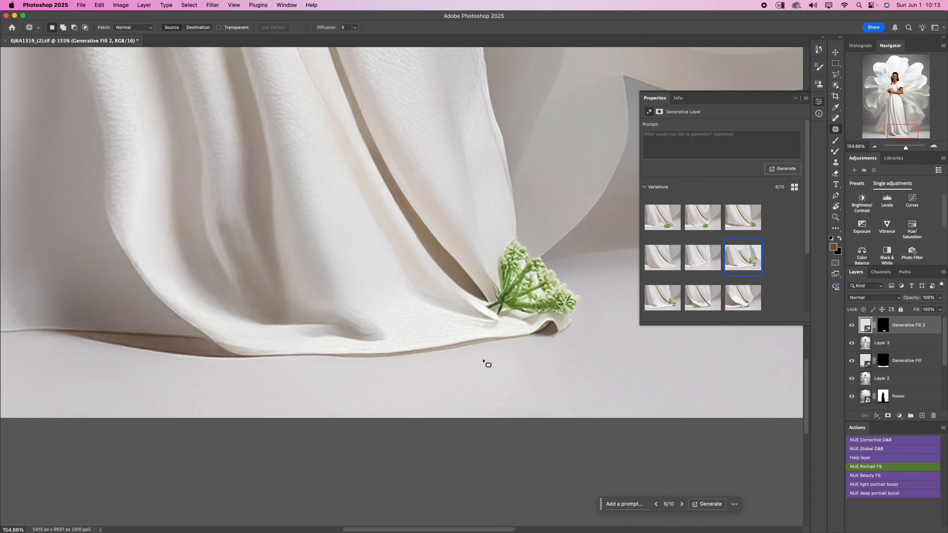
mouse_move(514, 323)
left_mouse_down()
mouse_move(580, 319)
mouse_move(582, 275)
mouse_move(521, 232)
mouse_move(503, 239)
mouse_move(492, 273)
mouse_move(483, 300)
mouse_move(500, 321)
left_mouse_up()
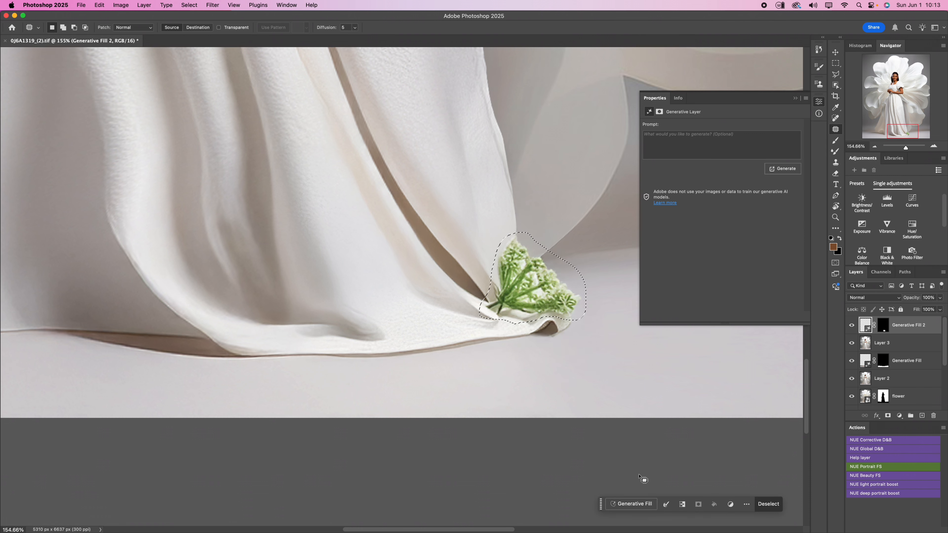
left_click(634, 504)
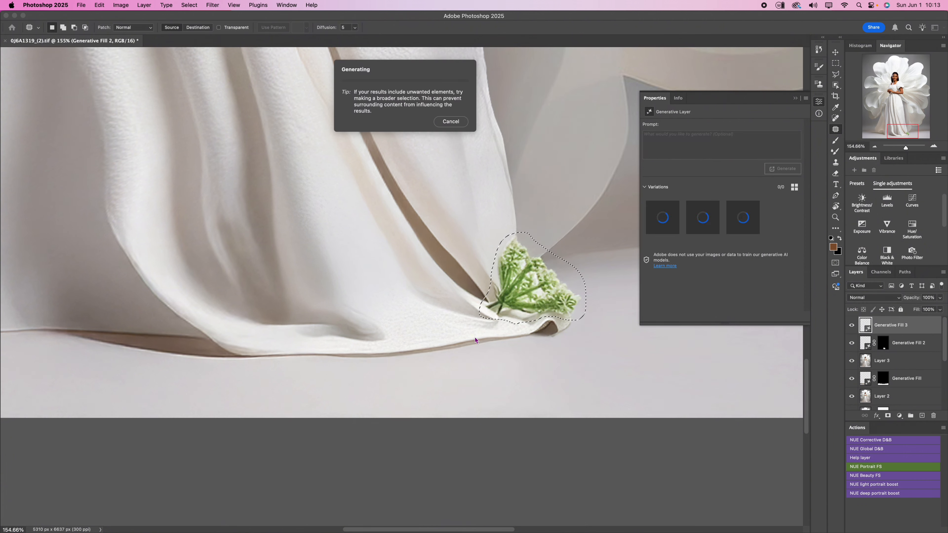
scroll(461, 362, "down", 4)
scroll(461, 361, "down", 6)
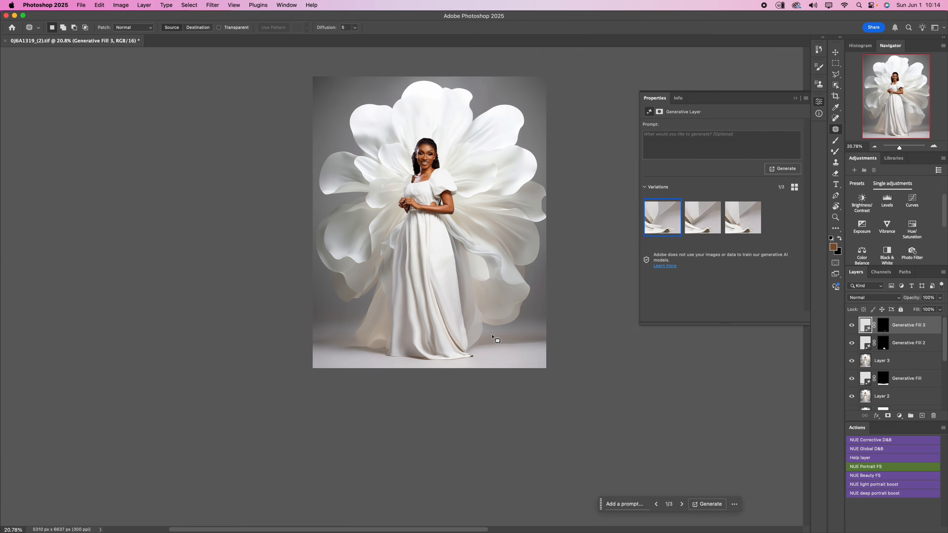
scroll(466, 365, "up", 5)
- Preview the sprig removal variations, generate three more without a prompt, and return to the first one
mouse_move(751, 237)
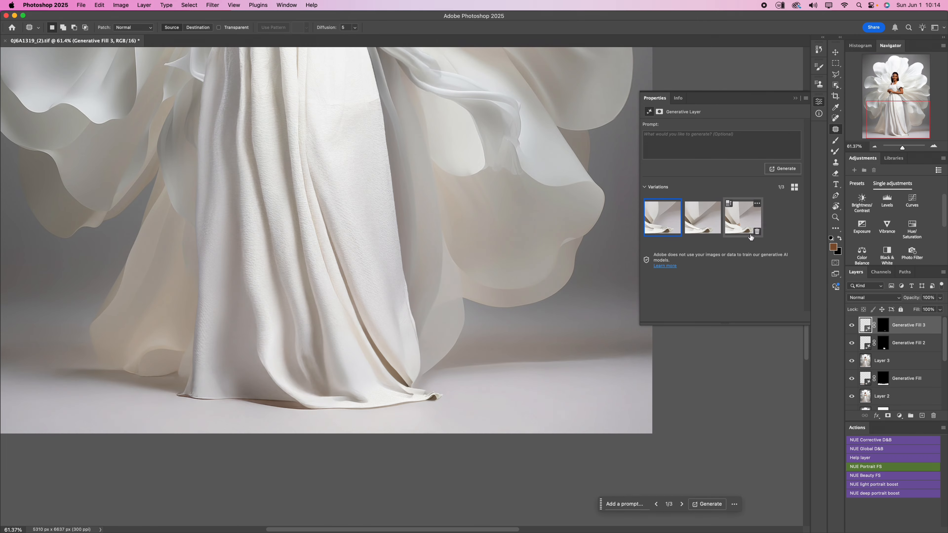
left_click(711, 225)
left_click(738, 221)
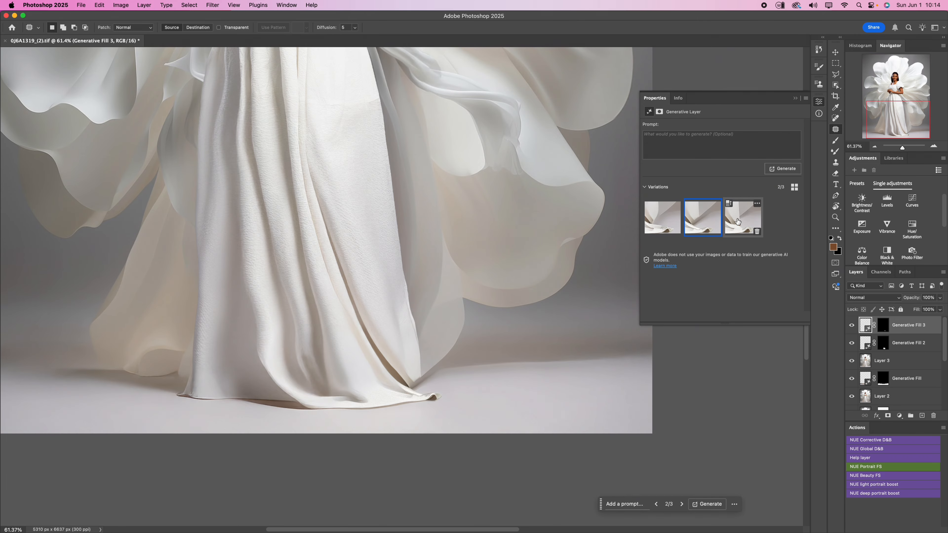
left_click(782, 169)
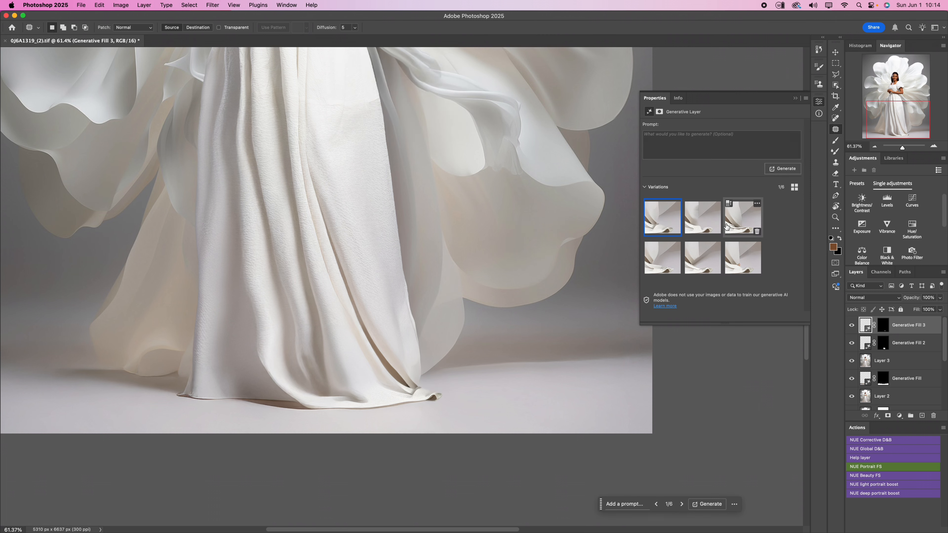
left_click(702, 223)
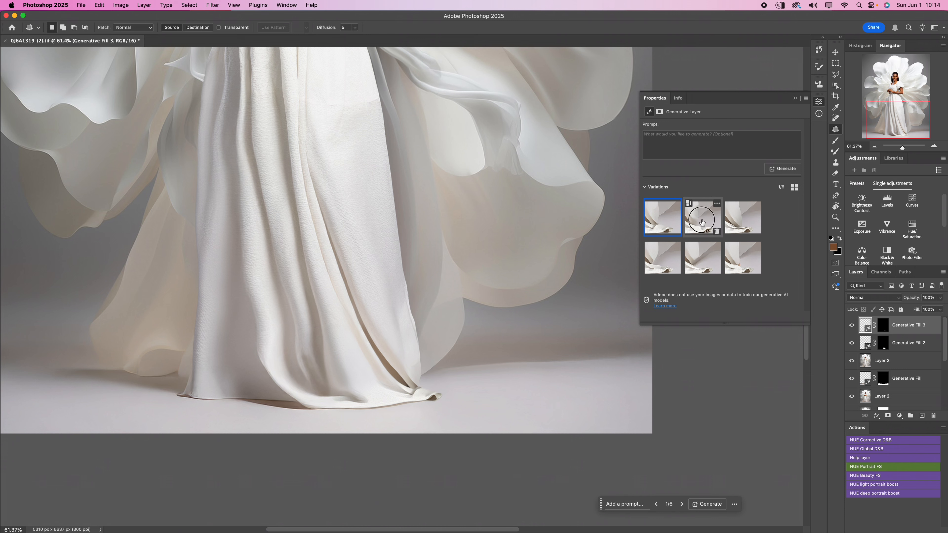
left_click(733, 218)
left_click(656, 223)
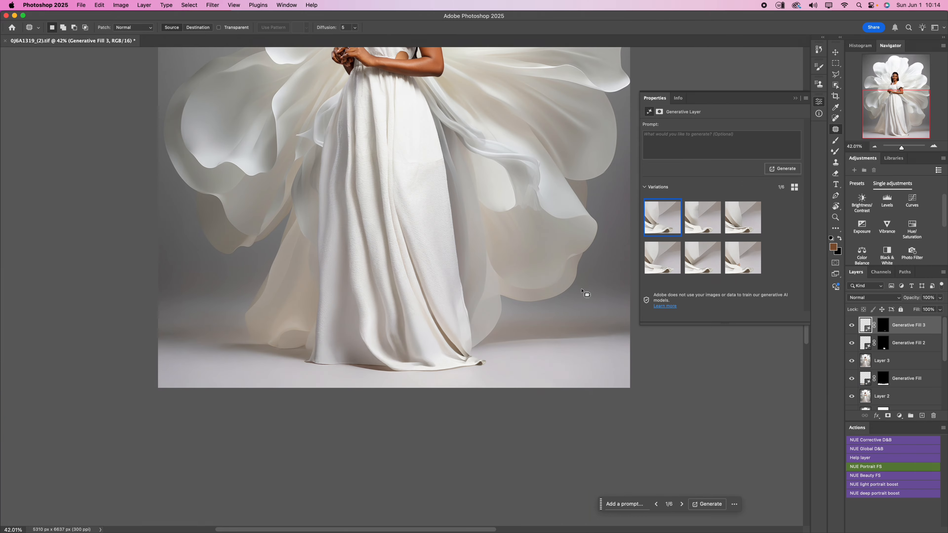
scroll(587, 295, "down", 5)
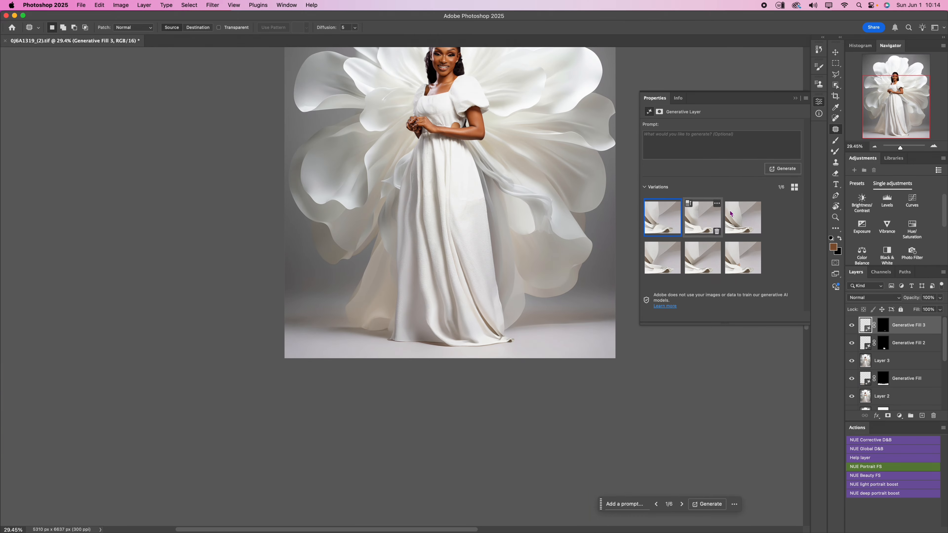
- Hide the Generative Fill 3 layer to compare the hem corner without it, and delete the layer
left_click(852, 326)
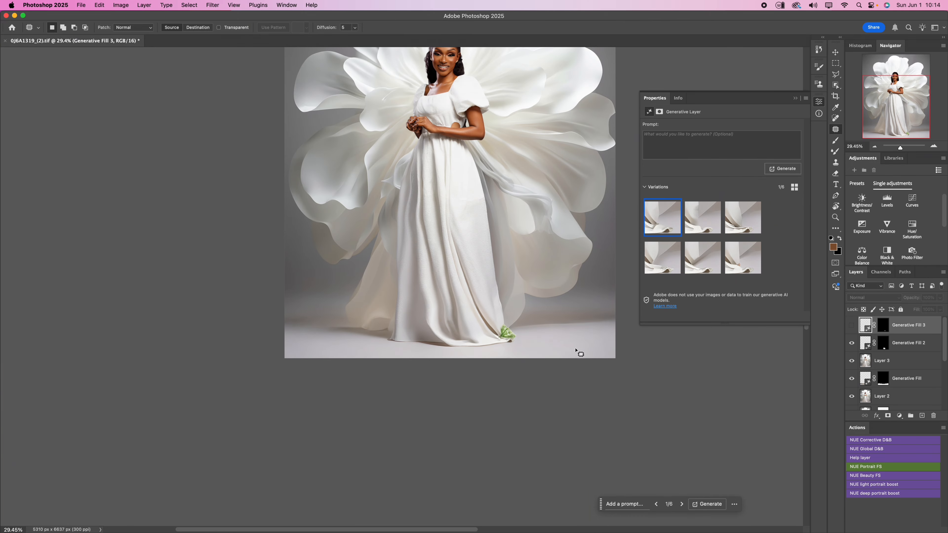
scroll(523, 348, "up", 5)
scroll(515, 342, "down", 6)
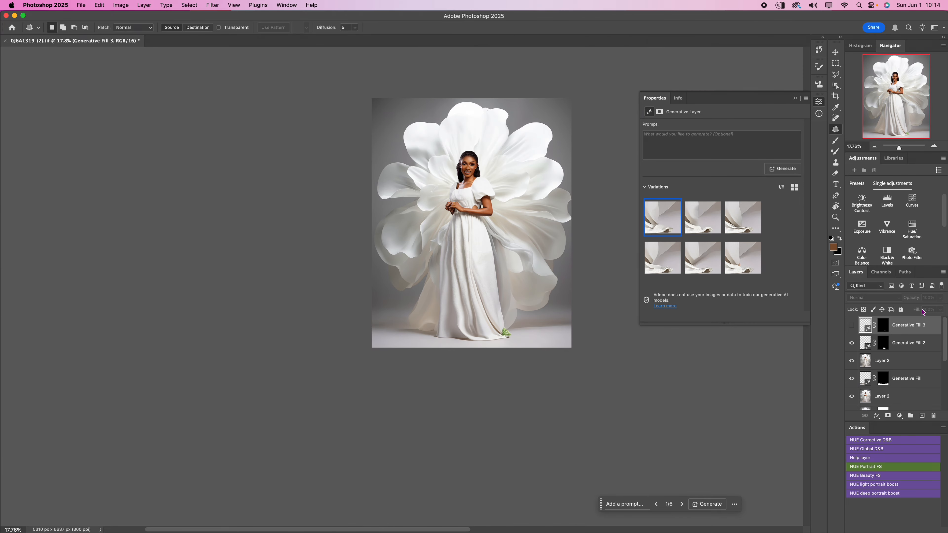
key("BackSpace")
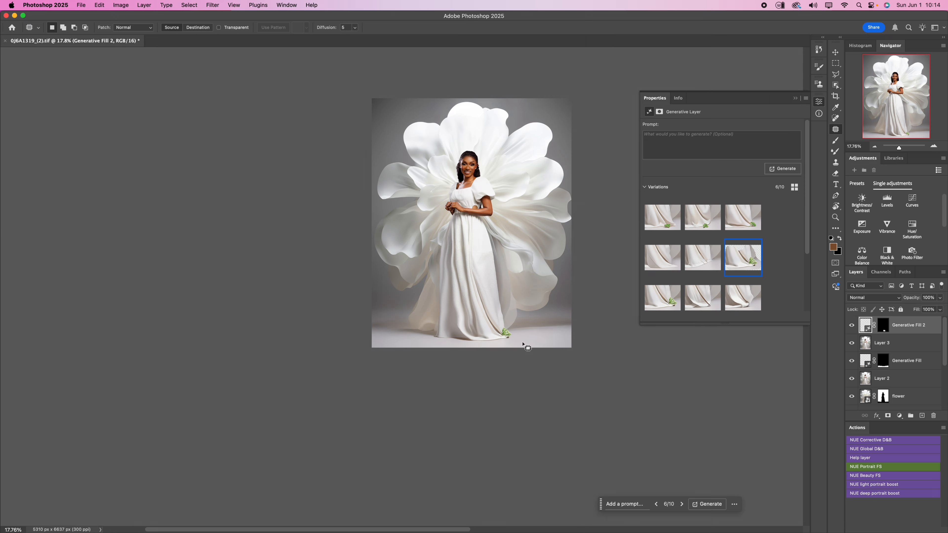
- Stamp all visible layers into a new pixel layer above Generative Fill 2
scroll(515, 340, "up", 4)
scroll(491, 323, "up", 1)
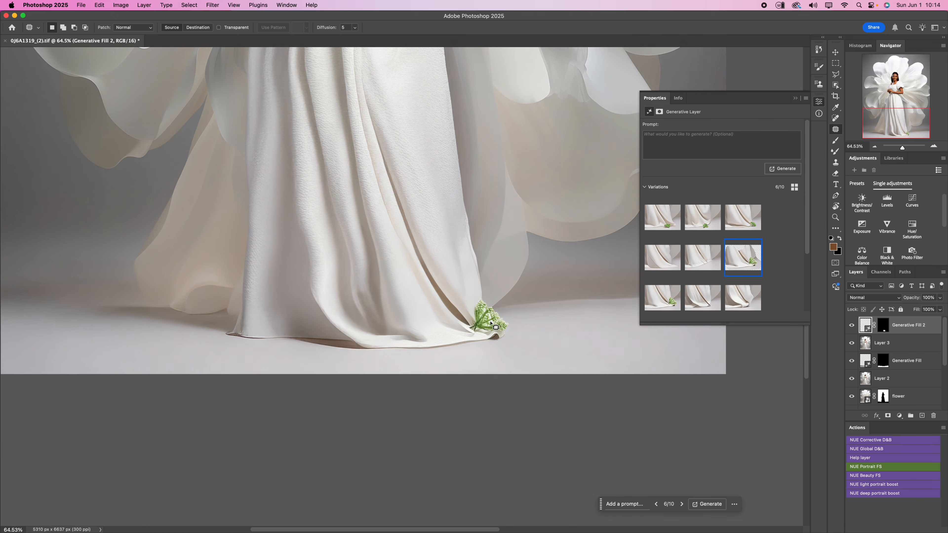
scroll(491, 323, "down", 2)
scroll(491, 324, "up", 3)
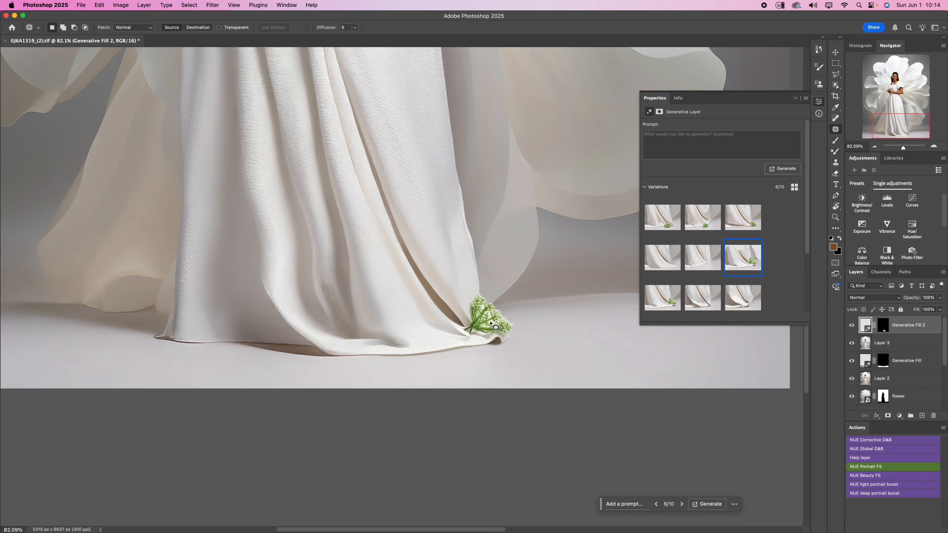
scroll(492, 366, "down", 5)
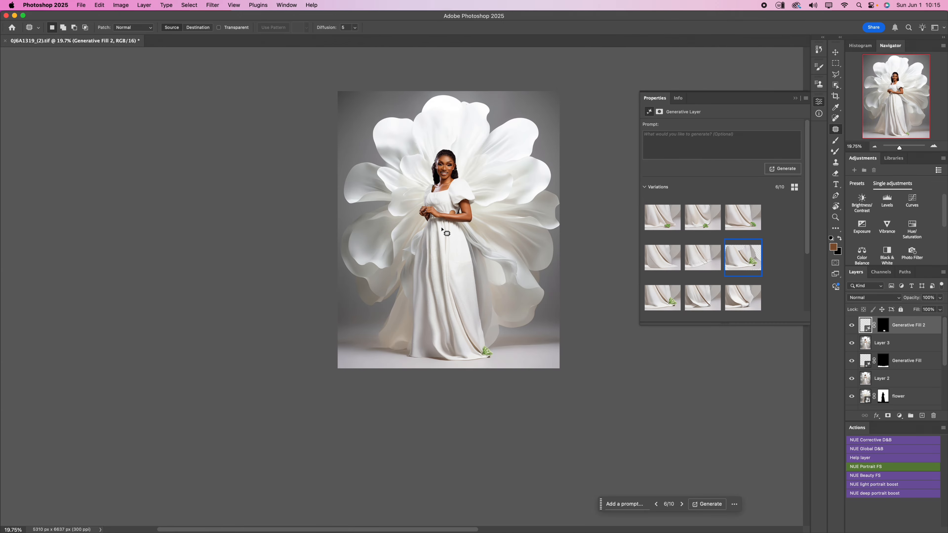
scroll(492, 361, "up", 5)
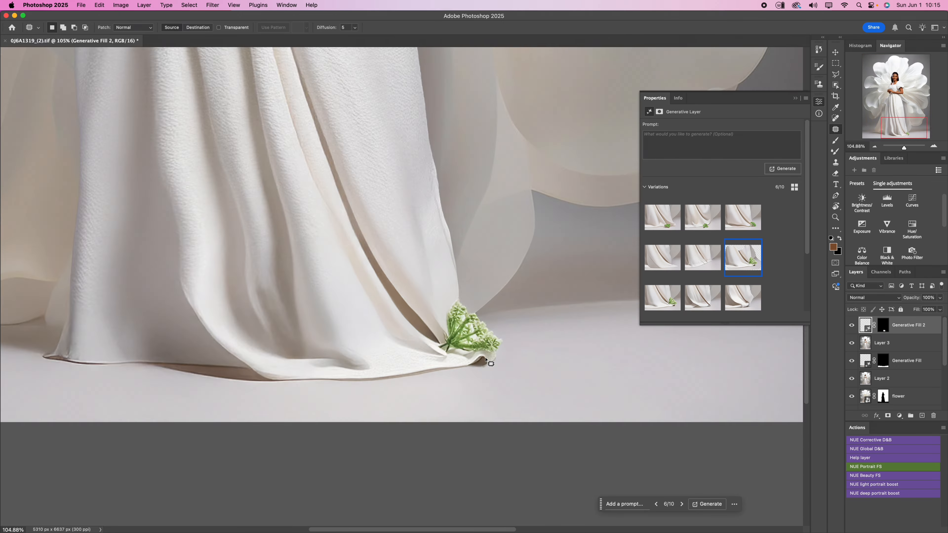
mouse_move(718, 231)
key("shift+alt+super+e")
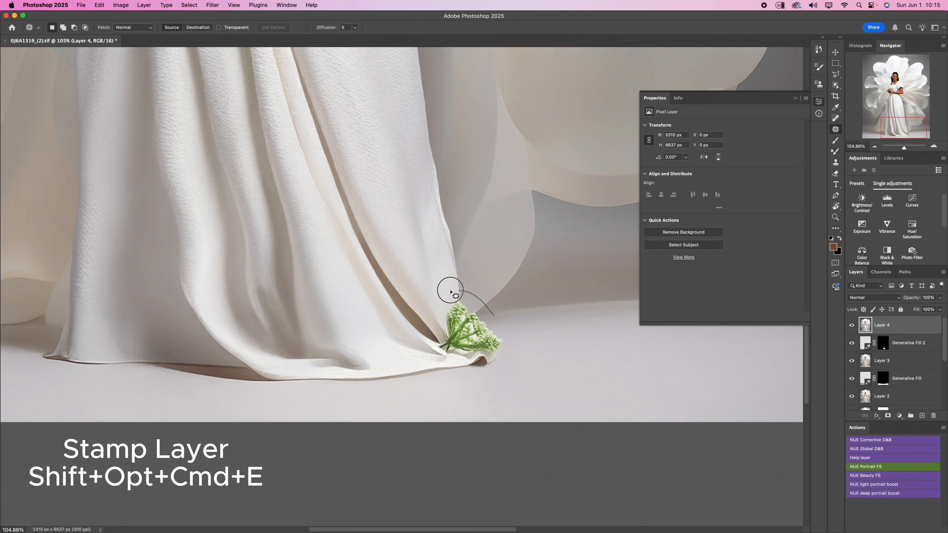
- Outline the green sprig with the Patch tool on the stamped layer, fill the selection to remove the sprig, and deselect
mouse_move(463, 365)
left_mouse_down()
mouse_move(510, 338)
mouse_move(495, 316)
left_mouse_up()
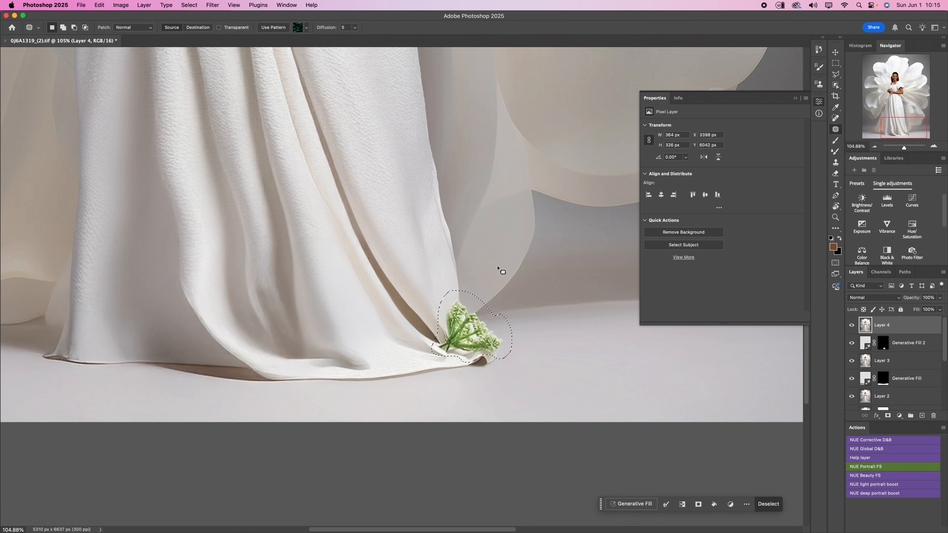
key("shift")
key("shift")
left_click_drag(472, 299, 451, 361)
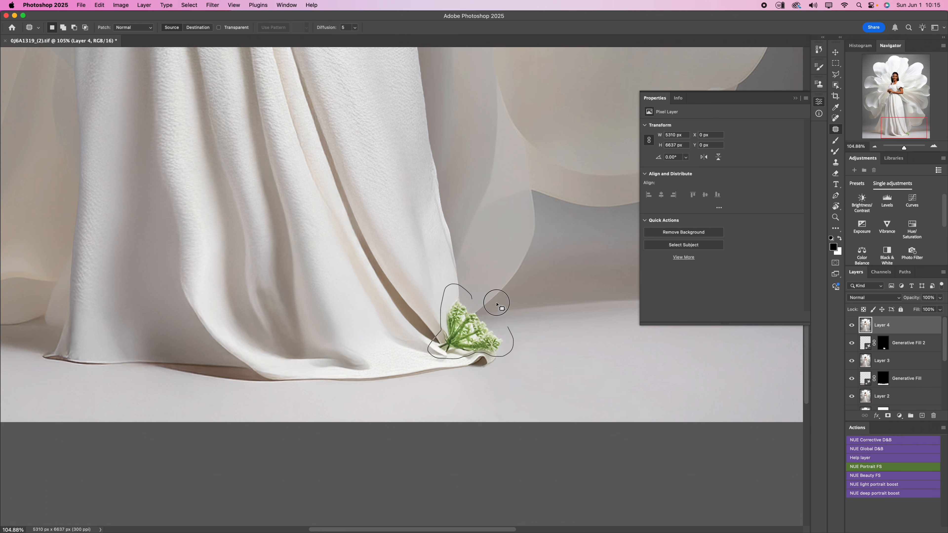
left_click_drag(497, 303, 496, 301)
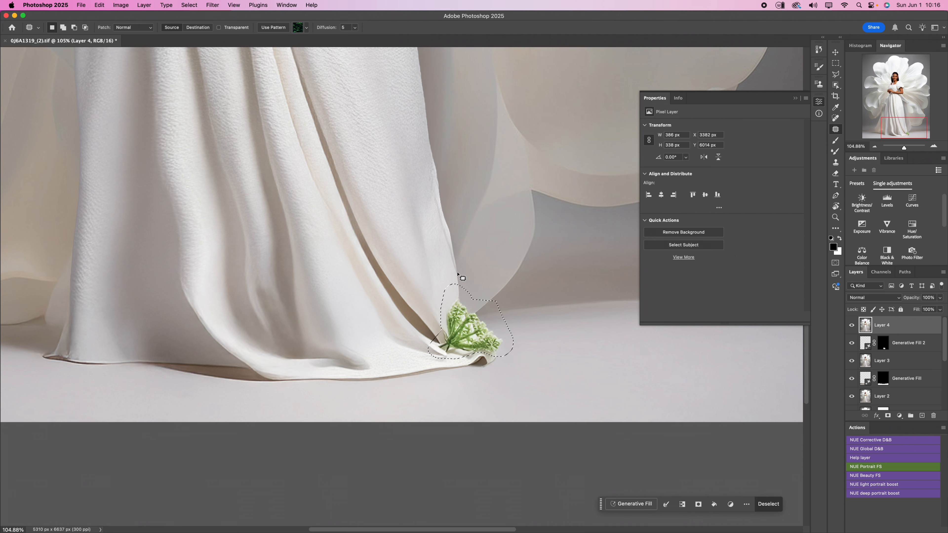
key("shift+BackSpace")
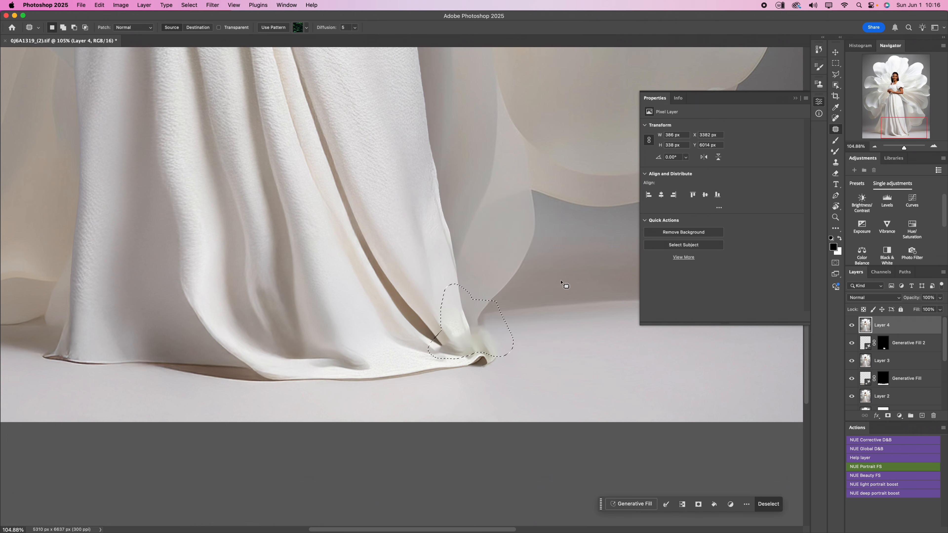
key("super+d")
- Outline the gown's lower hem corner, run Generative Fill without a prompt, and choose the second variation
mouse_move(453, 328)
left_mouse_down()
mouse_move(430, 345)
mouse_move(465, 386)
mouse_move(513, 344)
left_mouse_up()
left_click(632, 504)
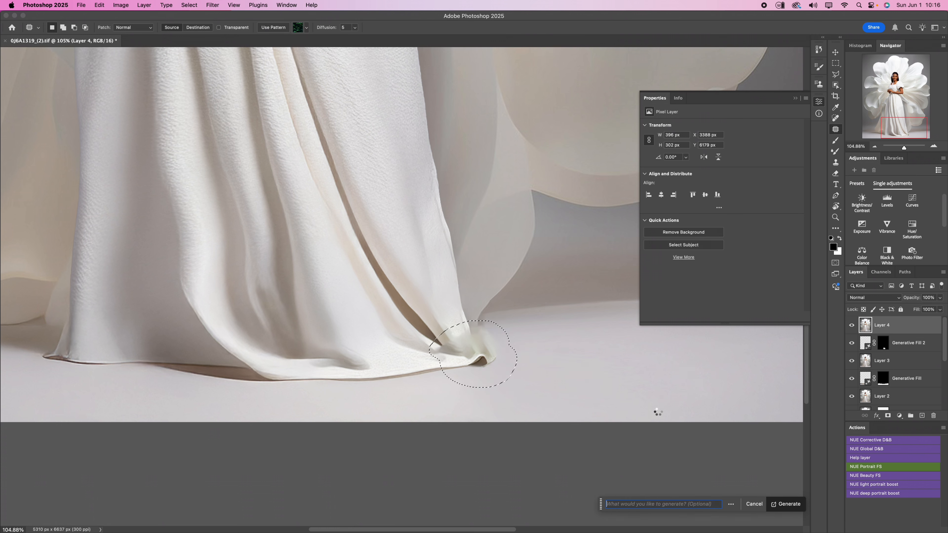
key("Return")
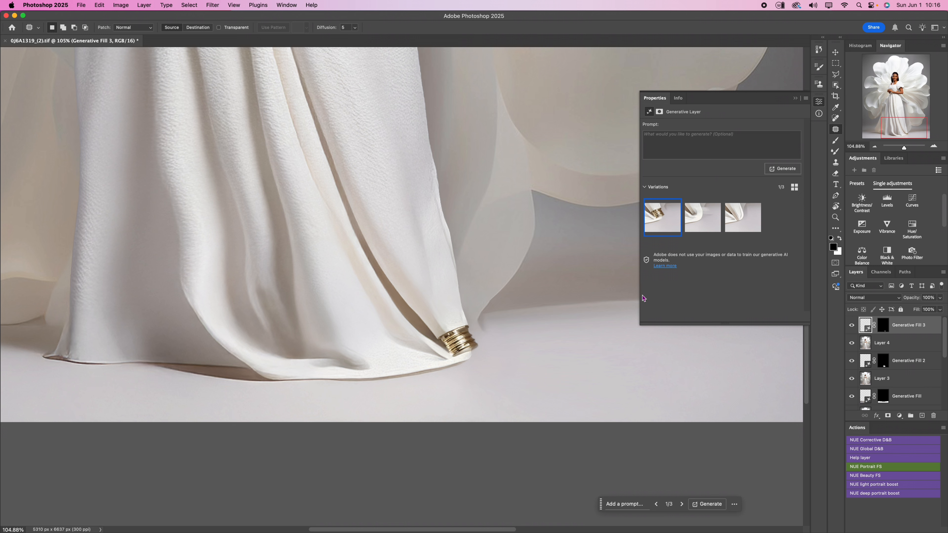
left_click(693, 223)
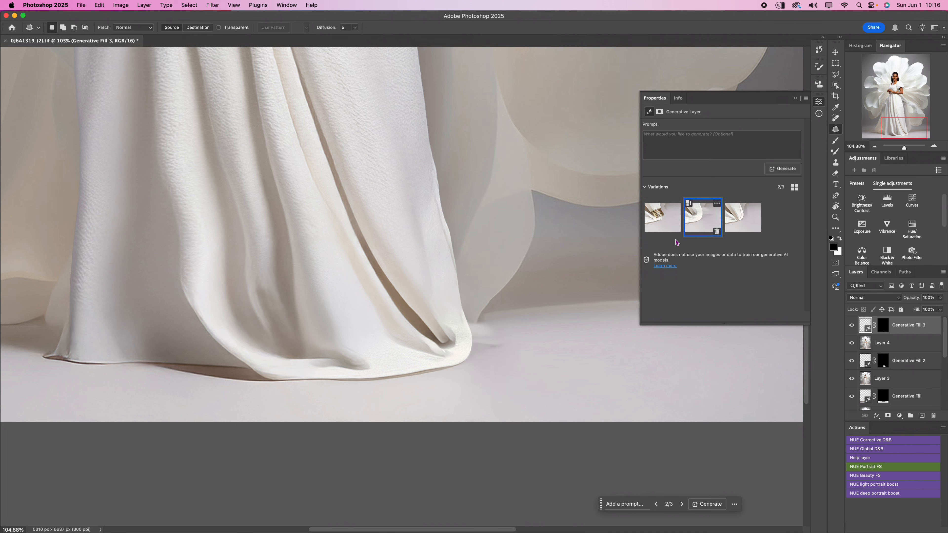
- Outline the long dark fold running down the skirt to the hem corner and run Generative Fill without a prompt
scroll(469, 478, "down", 10)
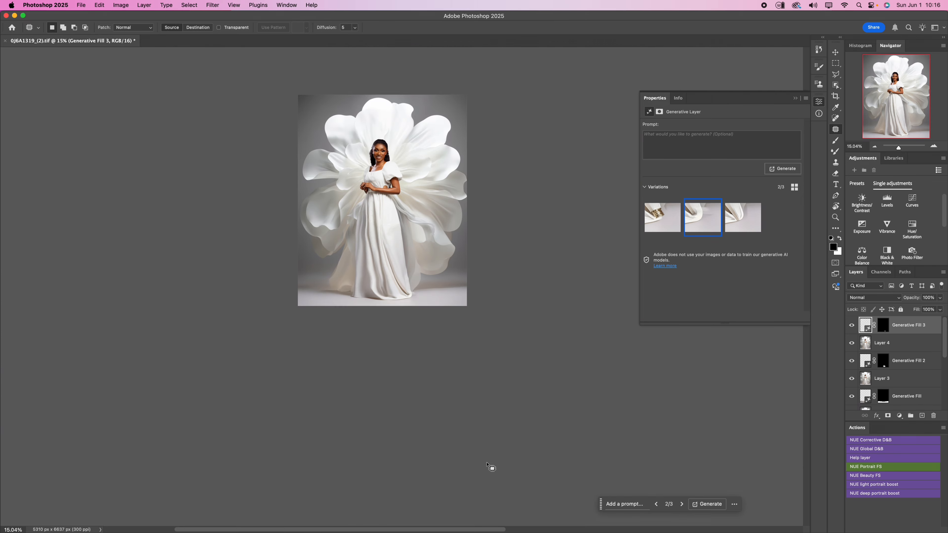
scroll(425, 292, "up", 1)
scroll(415, 291, "up", 4)
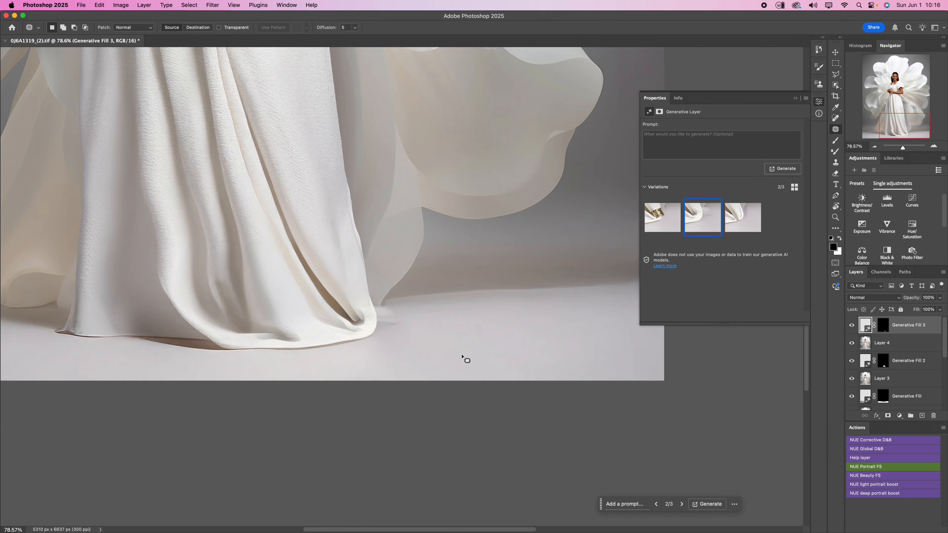
scroll(560, 419, "up", 2)
scroll(561, 431, "down", 2)
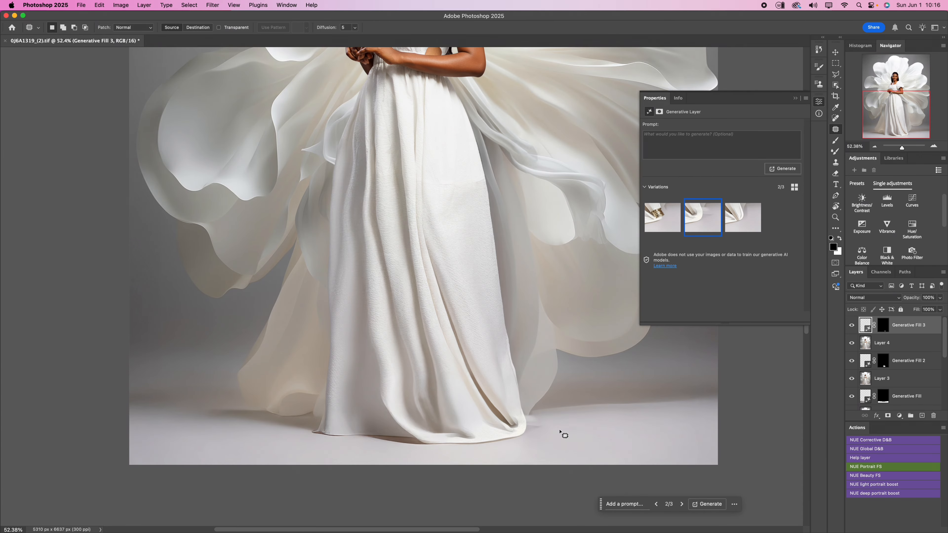
scroll(560, 433, "up", 2)
scroll(543, 443, "down", 2)
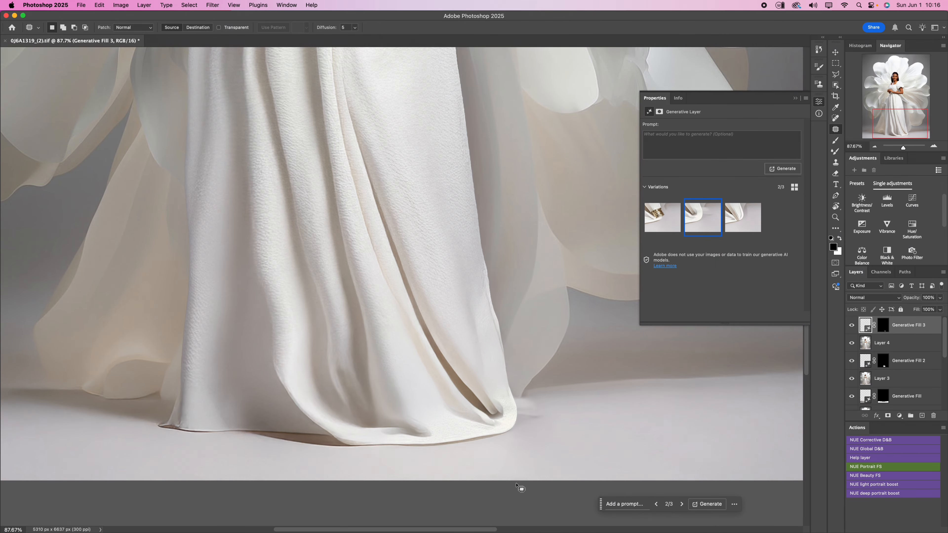
mouse_move(498, 397)
left_mouse_down()
mouse_move(502, 426)
mouse_move(479, 428)
mouse_move(413, 346)
mouse_move(360, 192)
mouse_move(340, 68)
mouse_move(350, 71)
mouse_move(418, 243)
mouse_move(489, 383)
left_mouse_up()
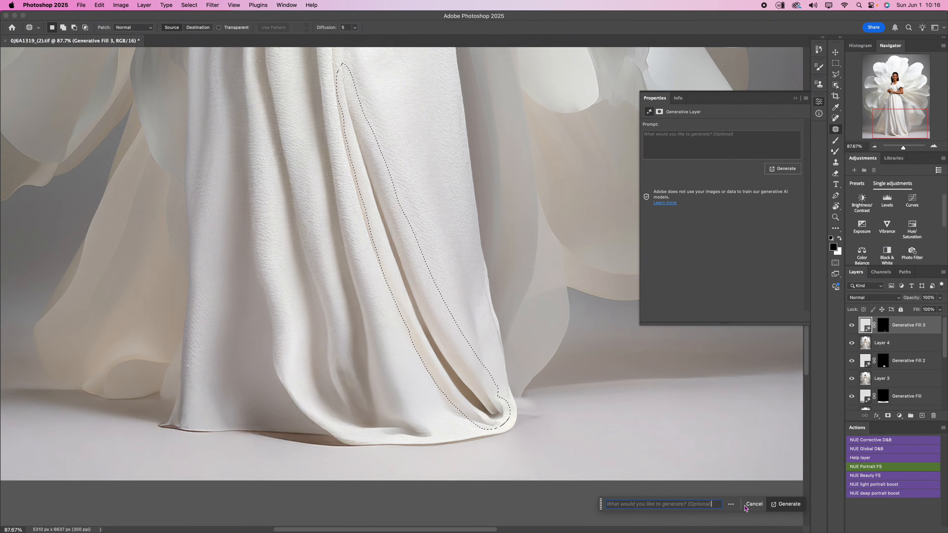
left_click(782, 508)
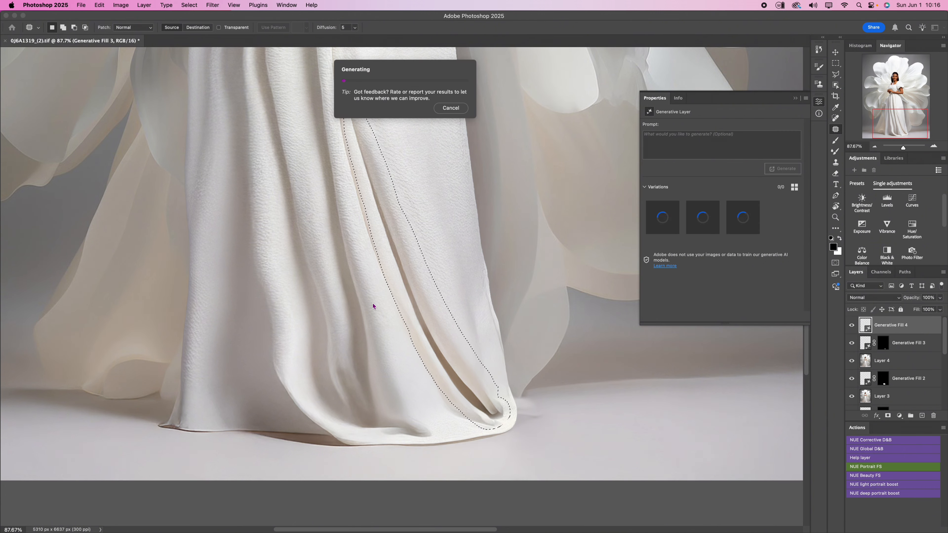
- Compare the generated variations of the skirt fold, choose the third one, and collapse the generative layer's properties
scroll(505, 432, "down", 10)
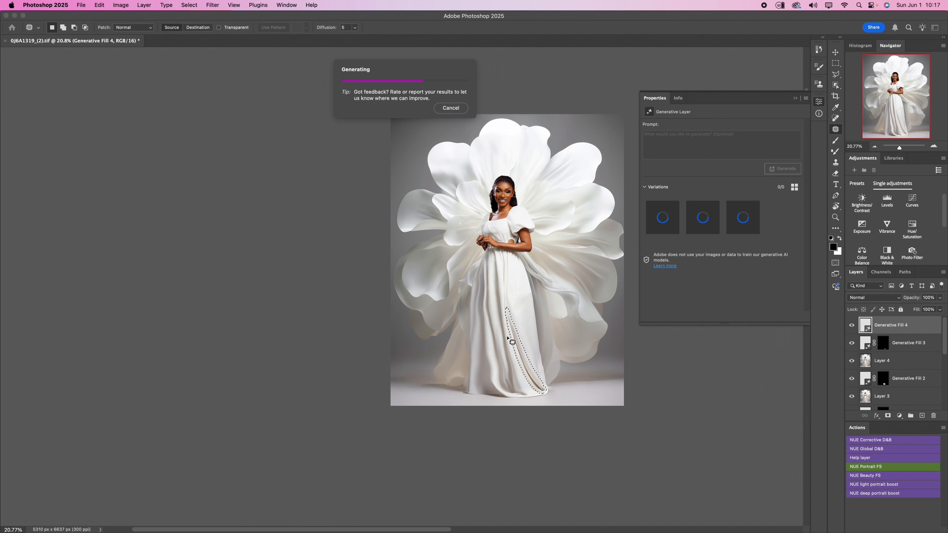
scroll(592, 185, "up", 2)
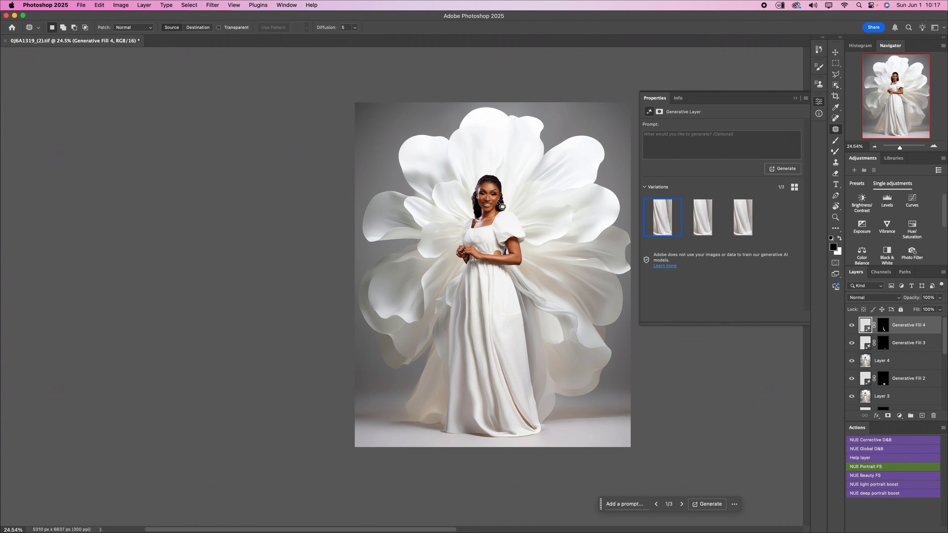
scroll(522, 399, "up", 5)
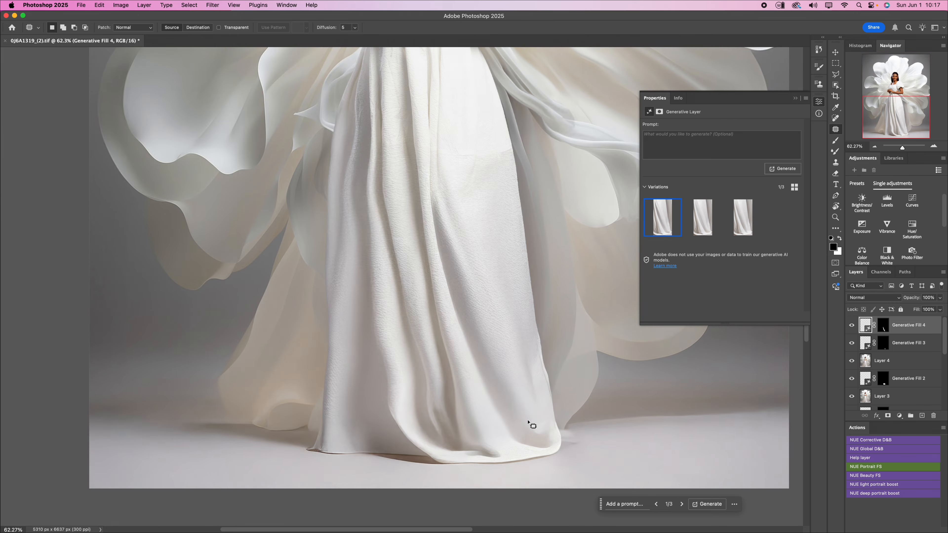
scroll(506, 343, "down", 2)
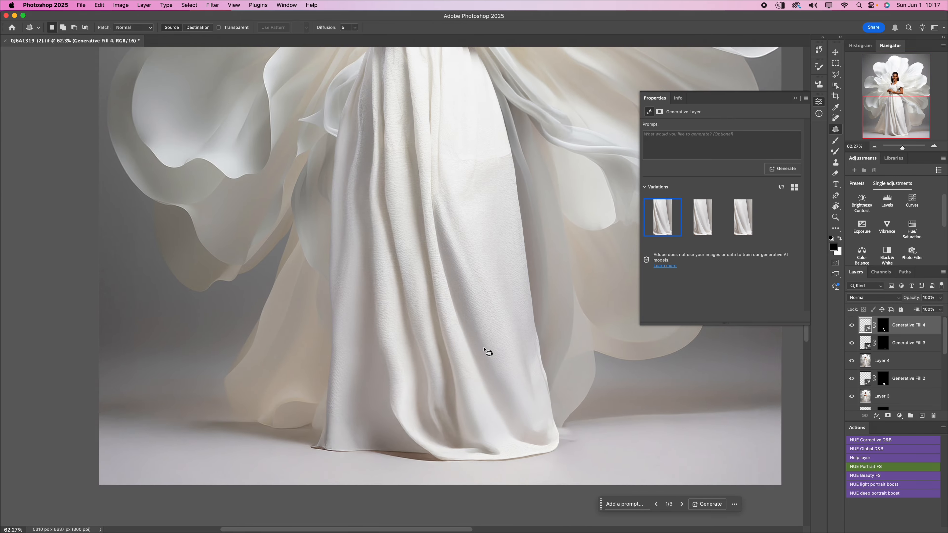
scroll(485, 351, "down", 3)
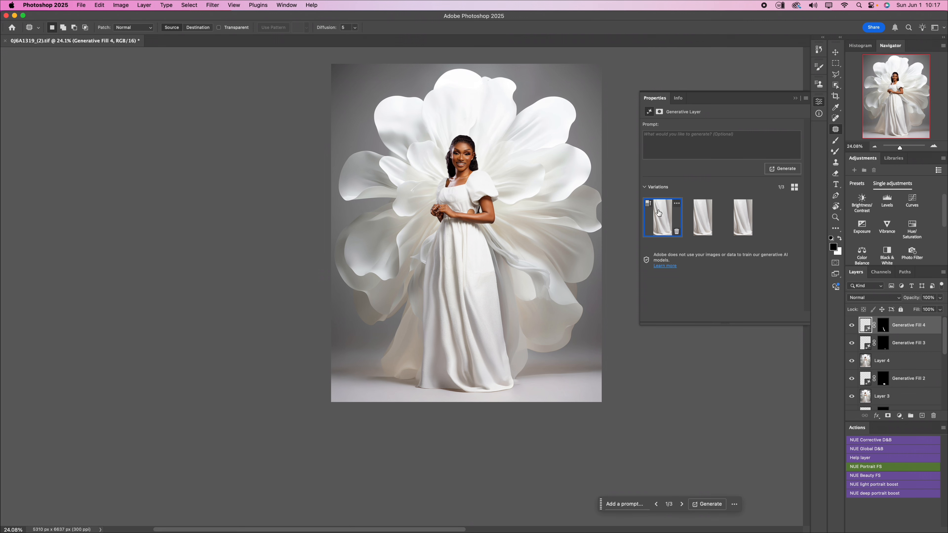
left_click(703, 224)
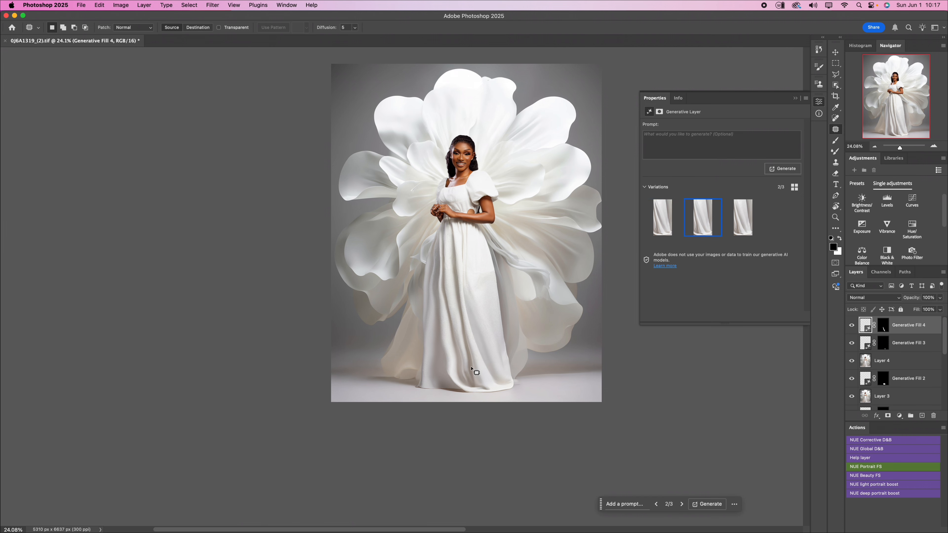
scroll(476, 369, "up", 6)
scroll(479, 370, "up", 1)
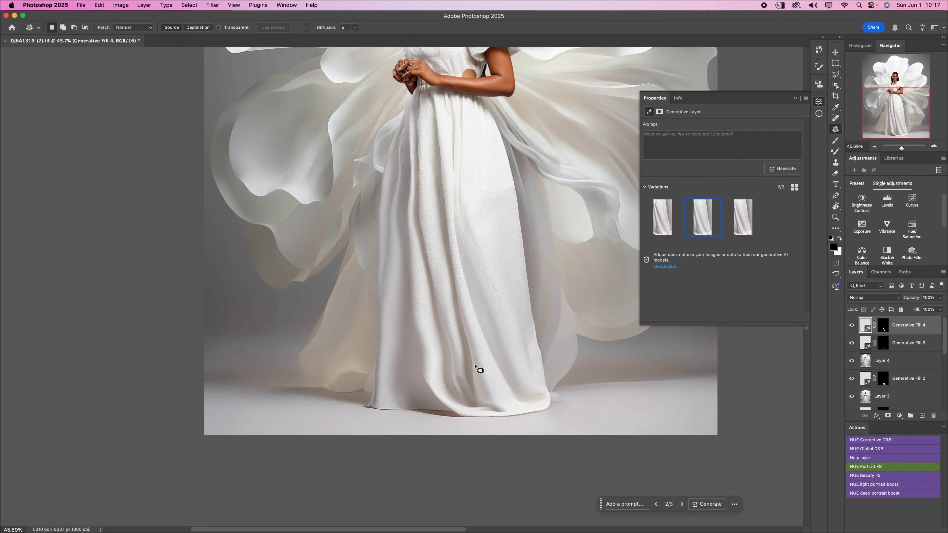
left_click(742, 222)
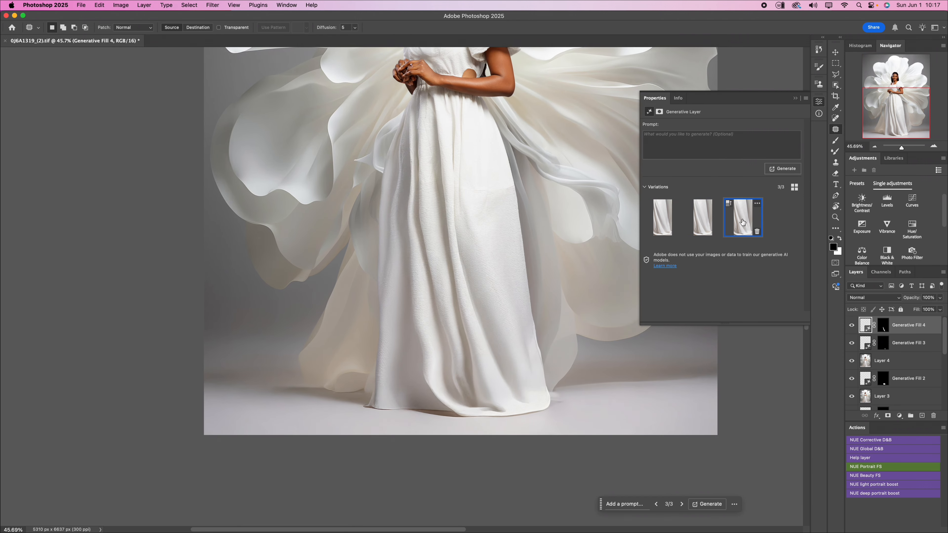
left_click(797, 99)
scroll(599, 385, "down", 5)
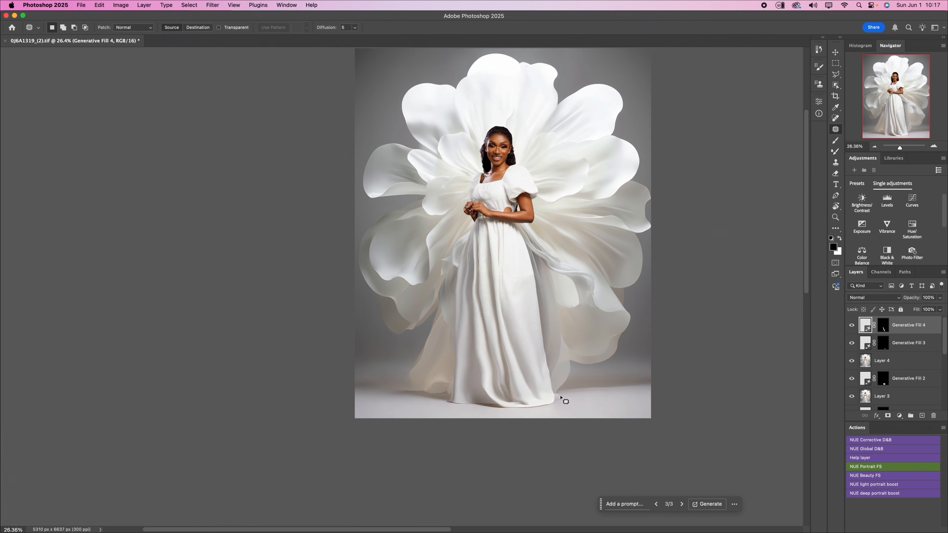
- Compare the finished composite with the original photo by repeatedly hiding and restoring every layer except Background
scroll(896, 381, "down", 5)
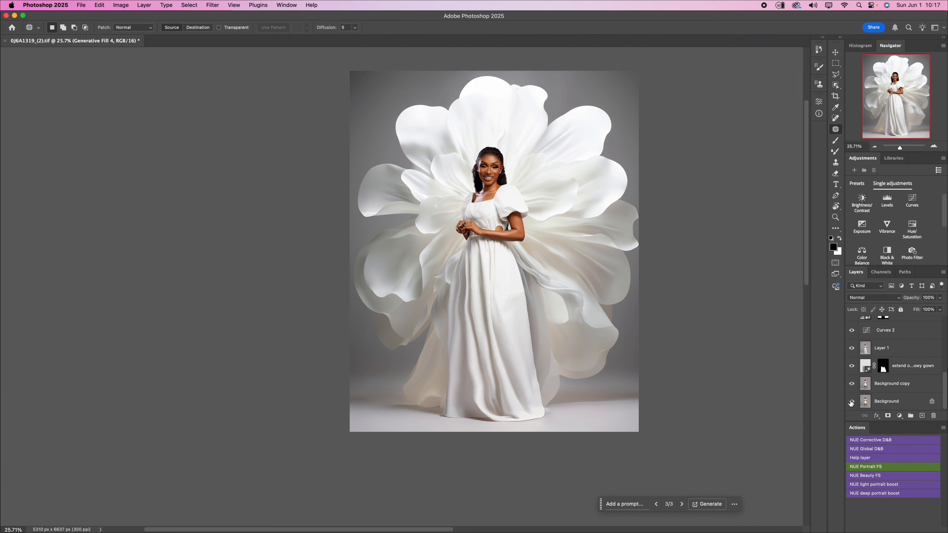
left_click(851, 401, "alt")
left_click(852, 402, "alt")
left_click(852, 402, "alt")
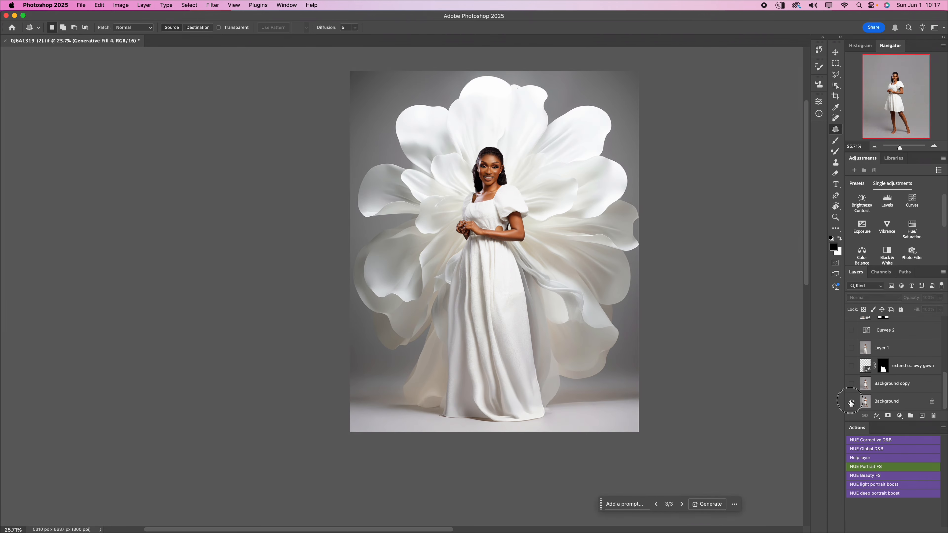
left_click(852, 401, "alt")
left_click(851, 401, "alt")
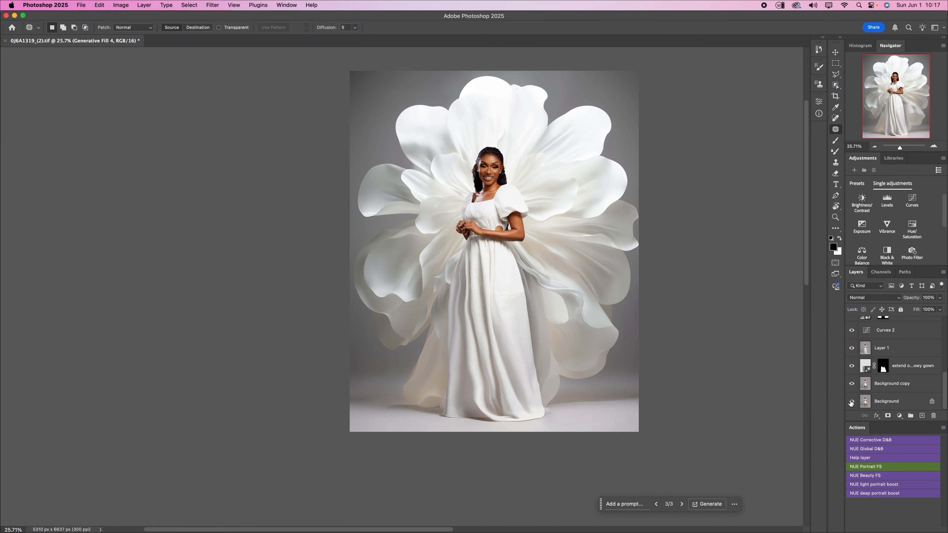
left_click(852, 401, "alt")
left_click(851, 402, "alt")
left_click(851, 402, "alt")
left_click(851, 402, "alt")
left_click(852, 402, "alt")
left_click(851, 401, "alt")
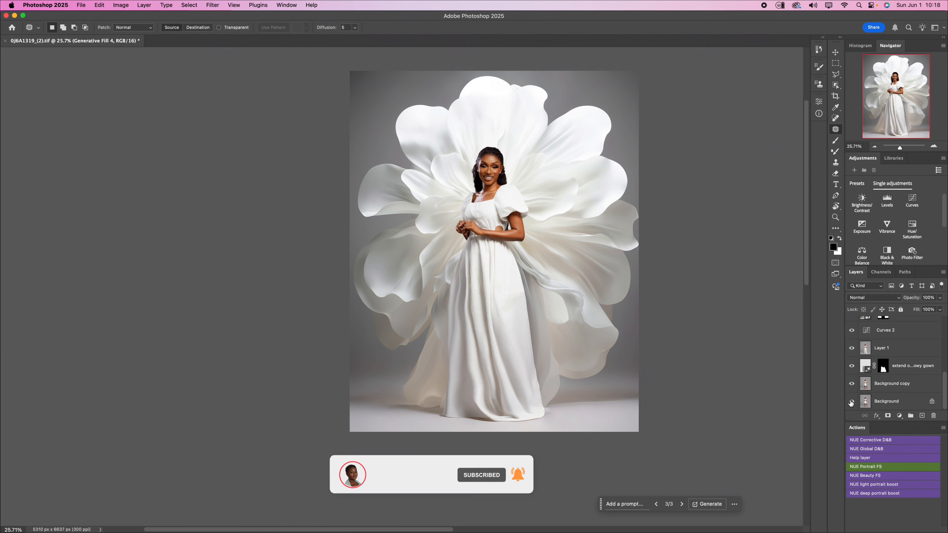
left_click(852, 403, "alt")
left_click(851, 403, "alt")
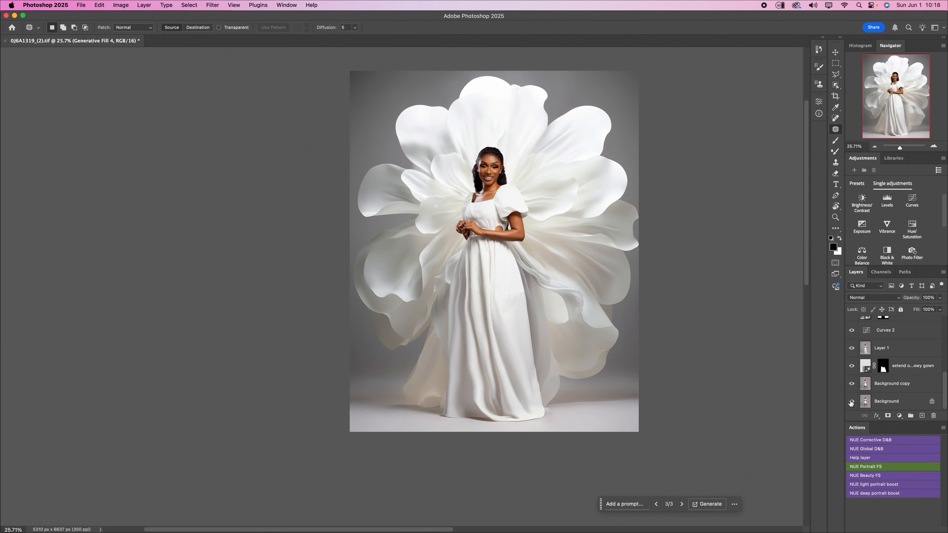